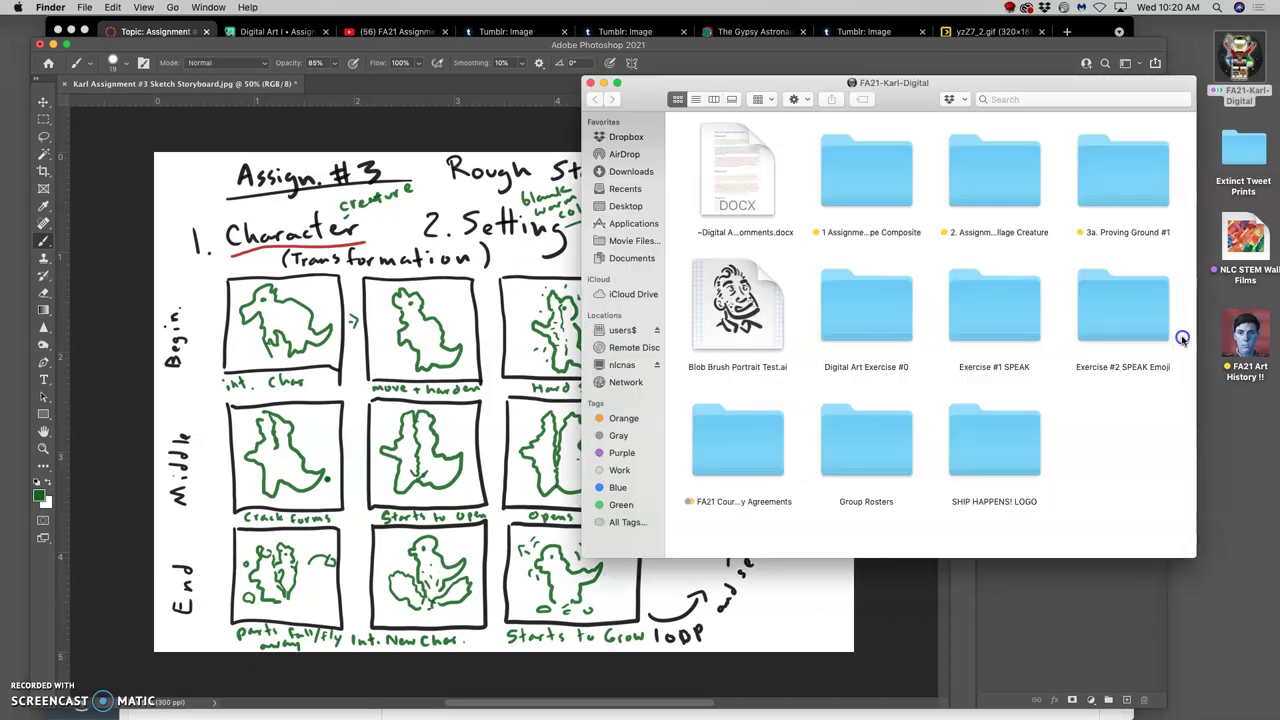
Create a new folder named '4. Assignment #3 GIF Transformation Animation' in the course folder.
{"action": "left_click", "coordinate": [1181, 341]}
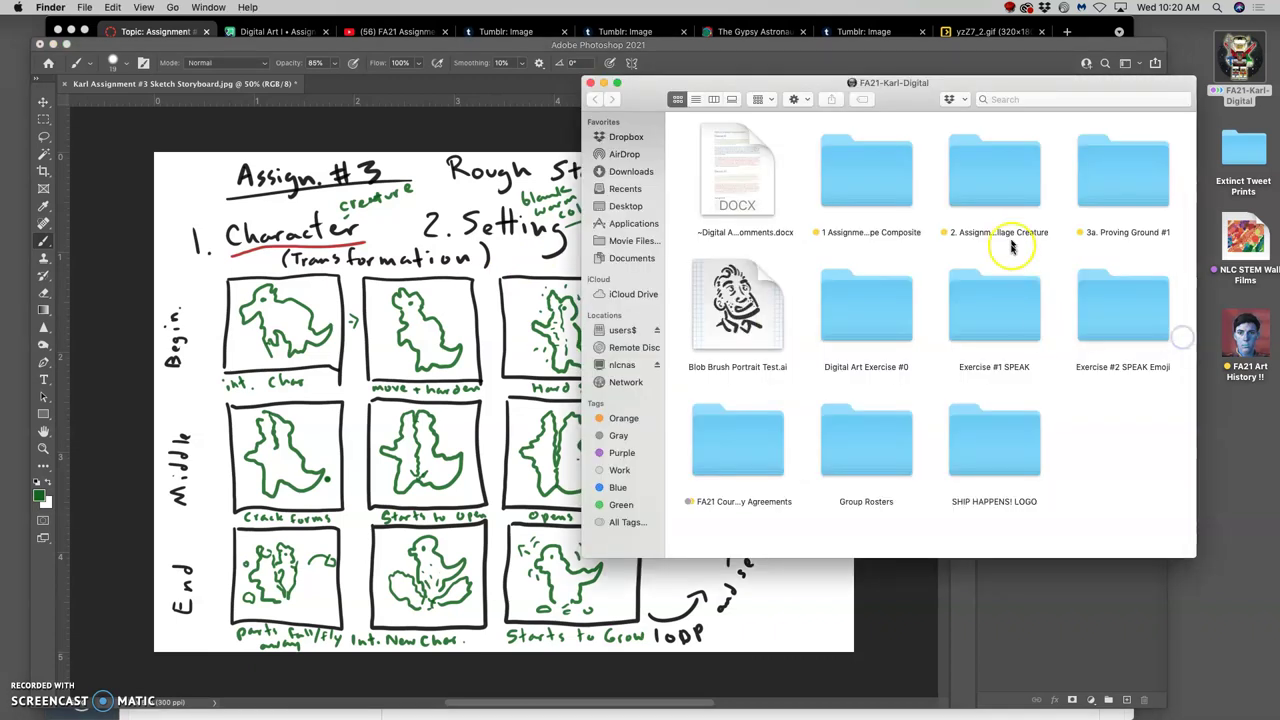
{"action": "right_click", "coordinate": [1097, 439]}
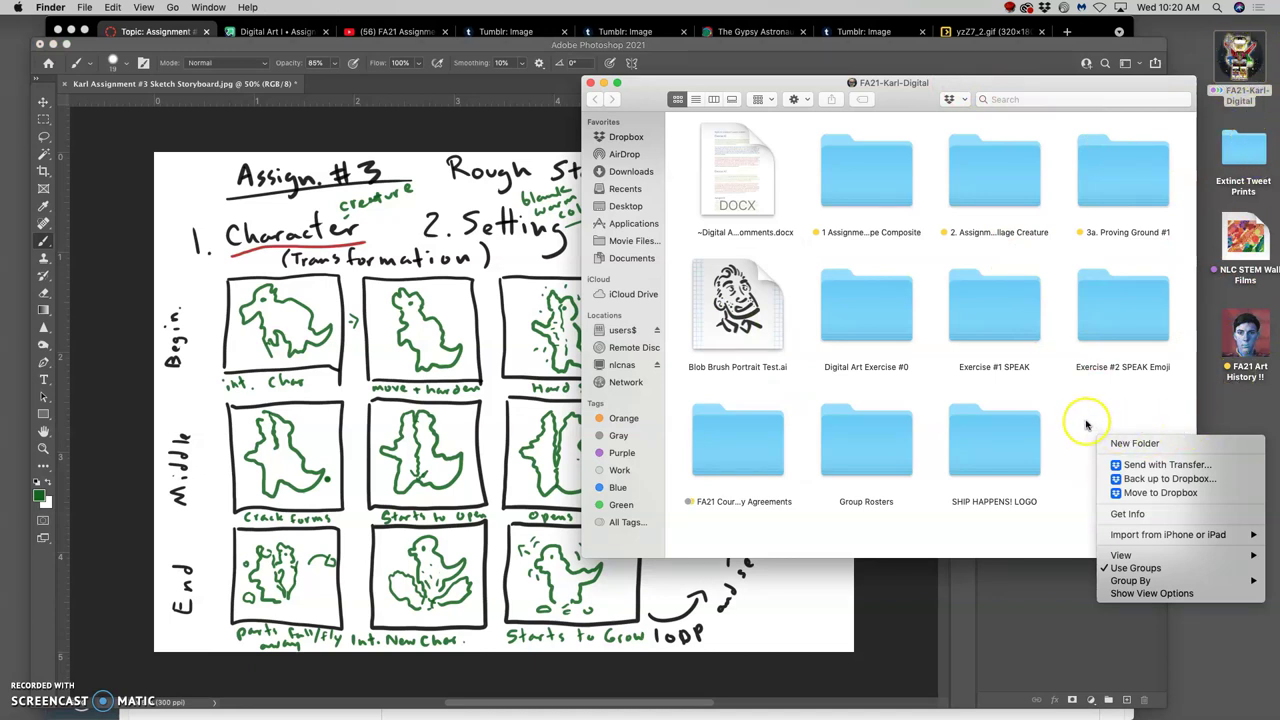
{"action": "left_click", "coordinate": [1120, 443]}
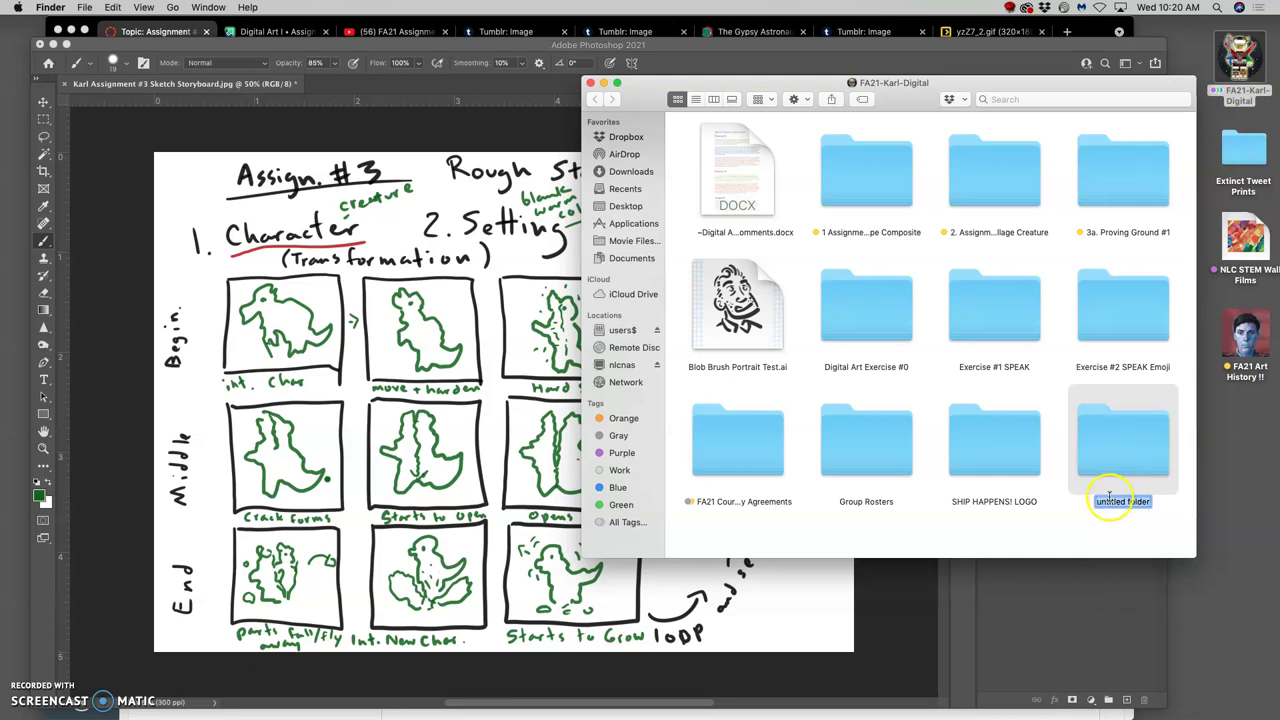
{"action": "type", "text": "3. Assignment #3"}
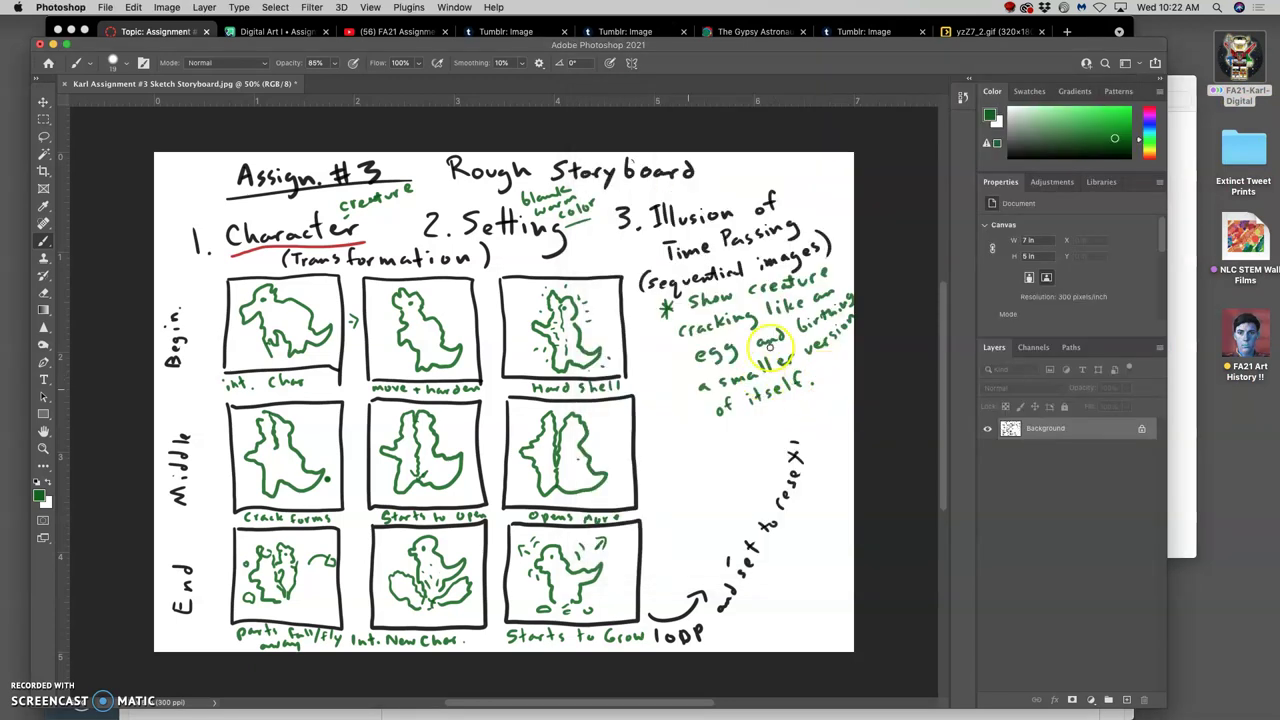
Open the new assignment folder in Finder, then return to the Photoshop storyboard.
{"action": "left_click", "coordinate": [1188, 195]}
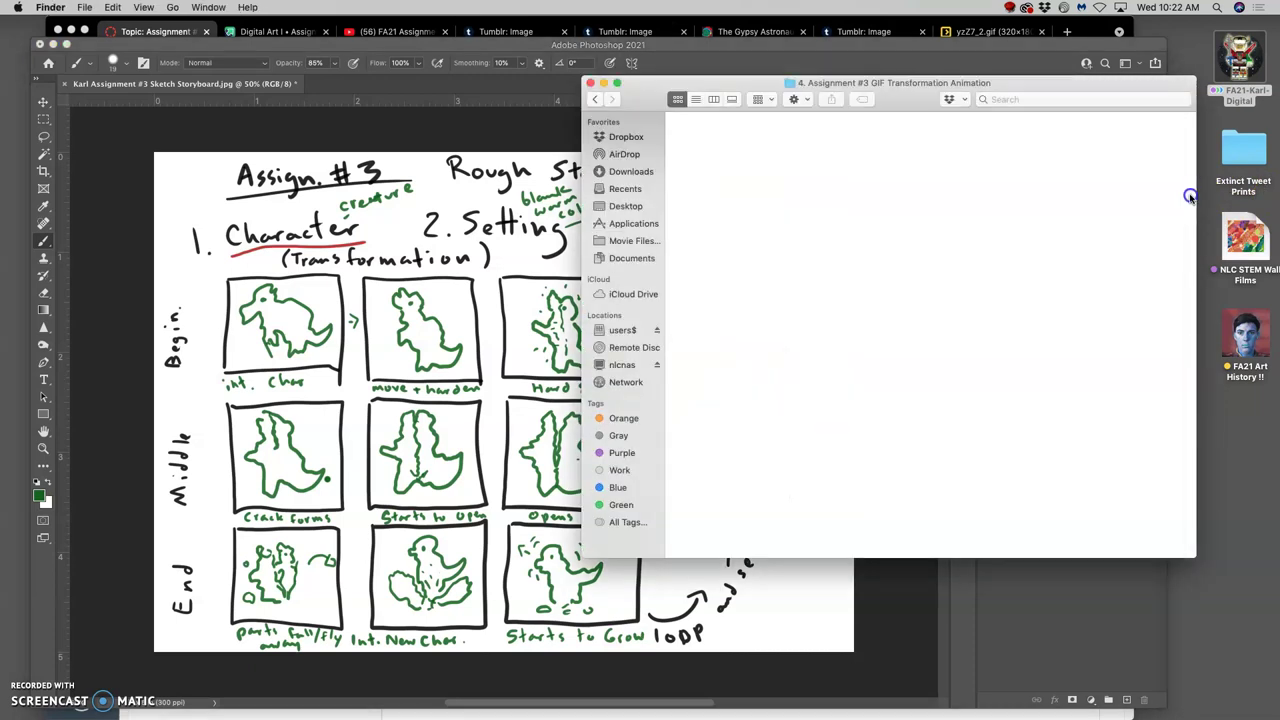
{"action": "left_click", "coordinate": [595, 99]}
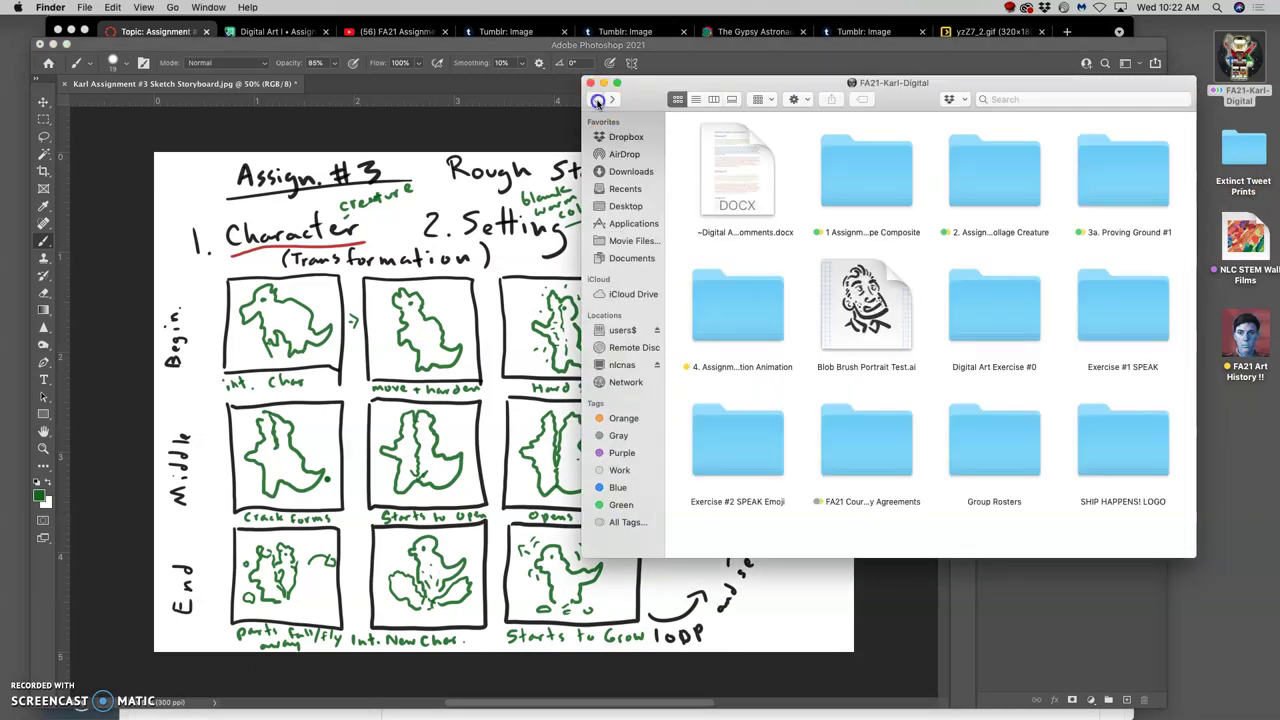
{"action": "double_click", "coordinate": [745, 333]}
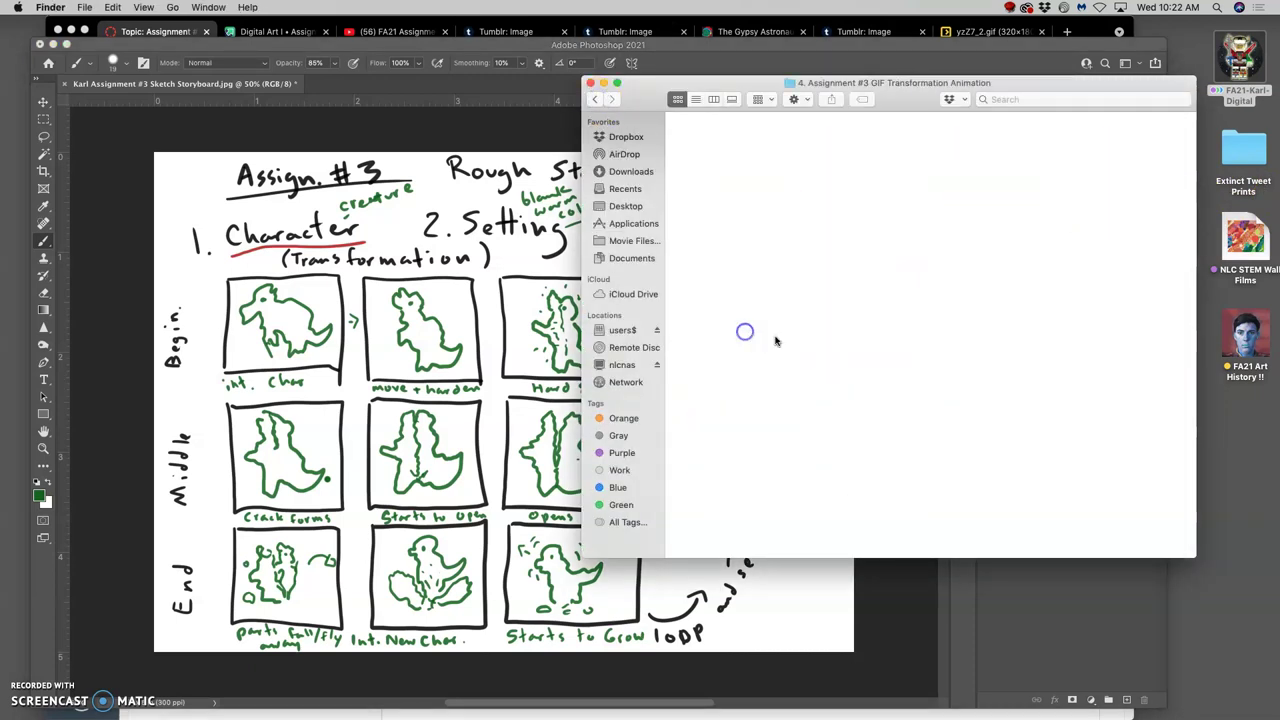
{"action": "left_click", "coordinate": [206, 189]}
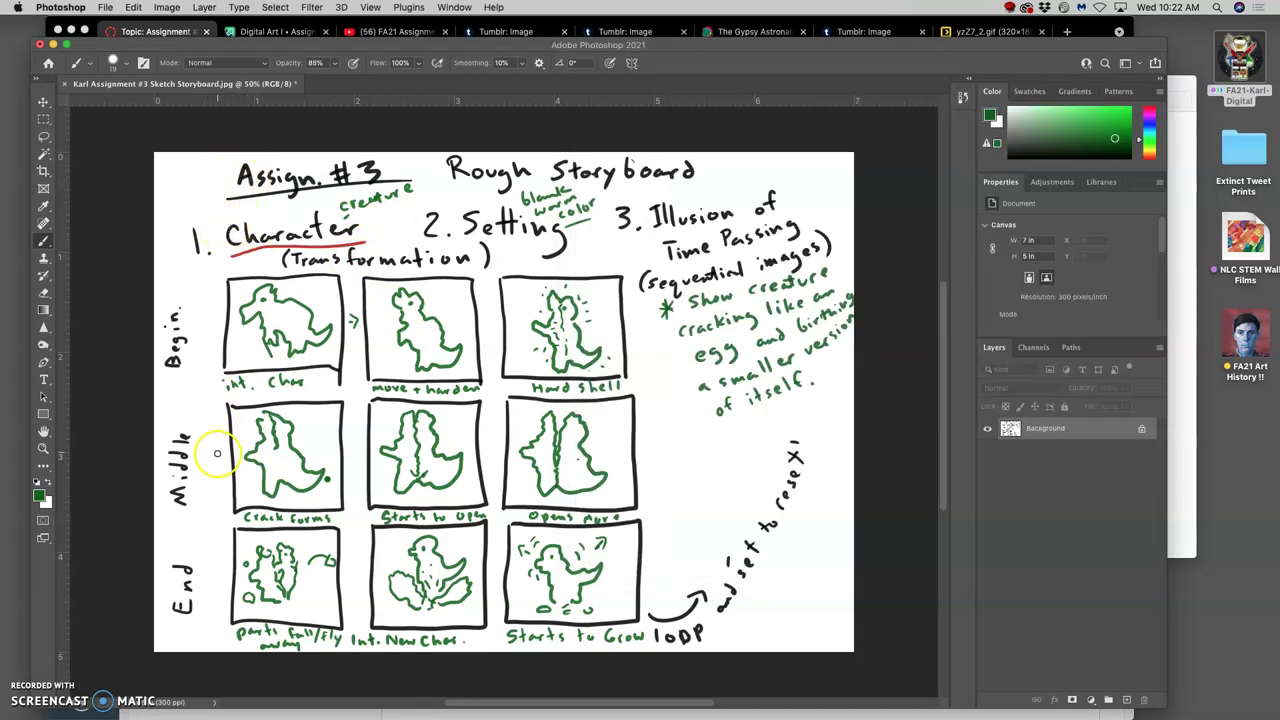
Save the storyboard to the Desktop as a Quality 10 Maximum JPEG and drag it into the assignment folder.
{"action": "left_click", "coordinate": [105, 7]}
{"action": "left_click", "coordinate": [165, 160]}
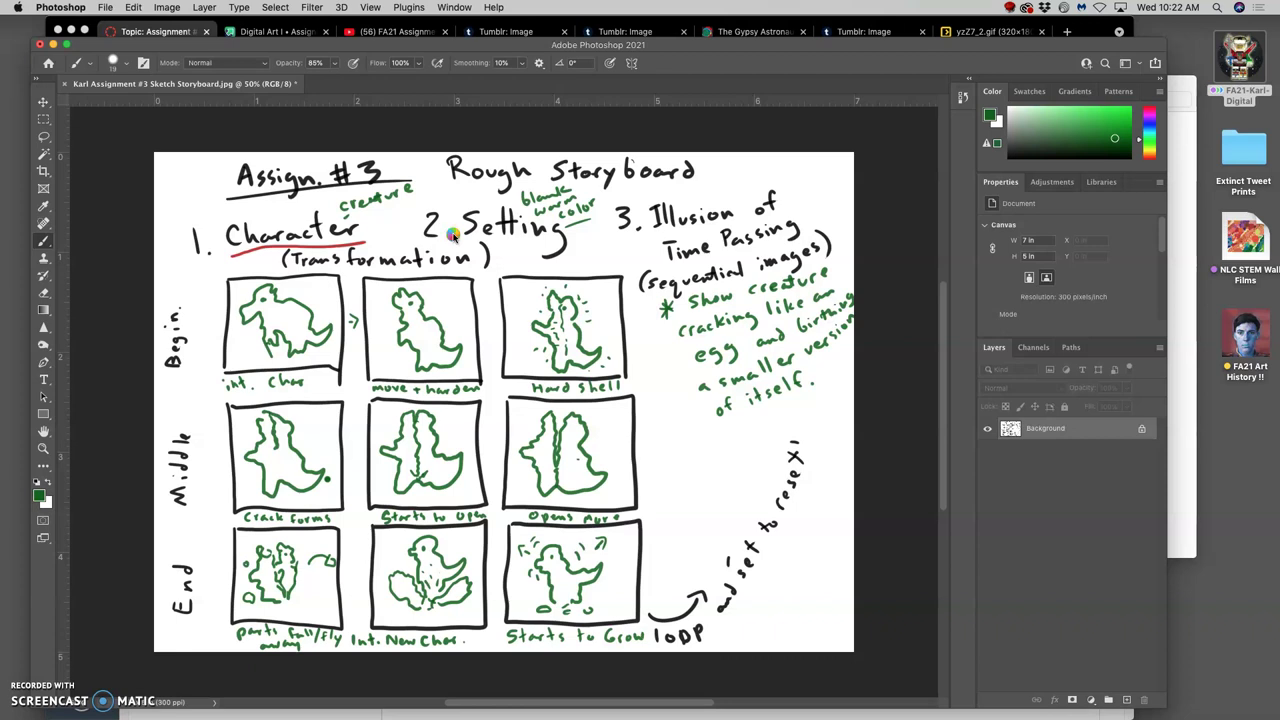
{"action": "left_click", "coordinate": [451, 237]}
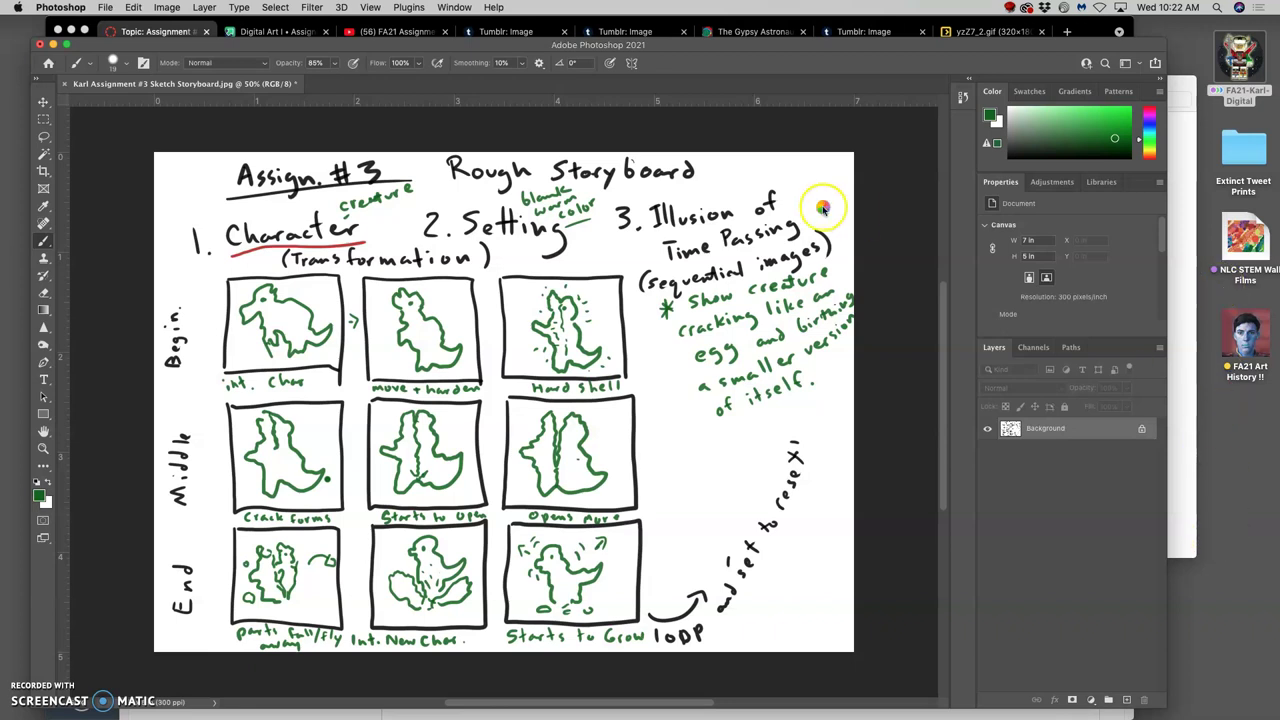
{"action": "key", "text": "super+shift+s"}
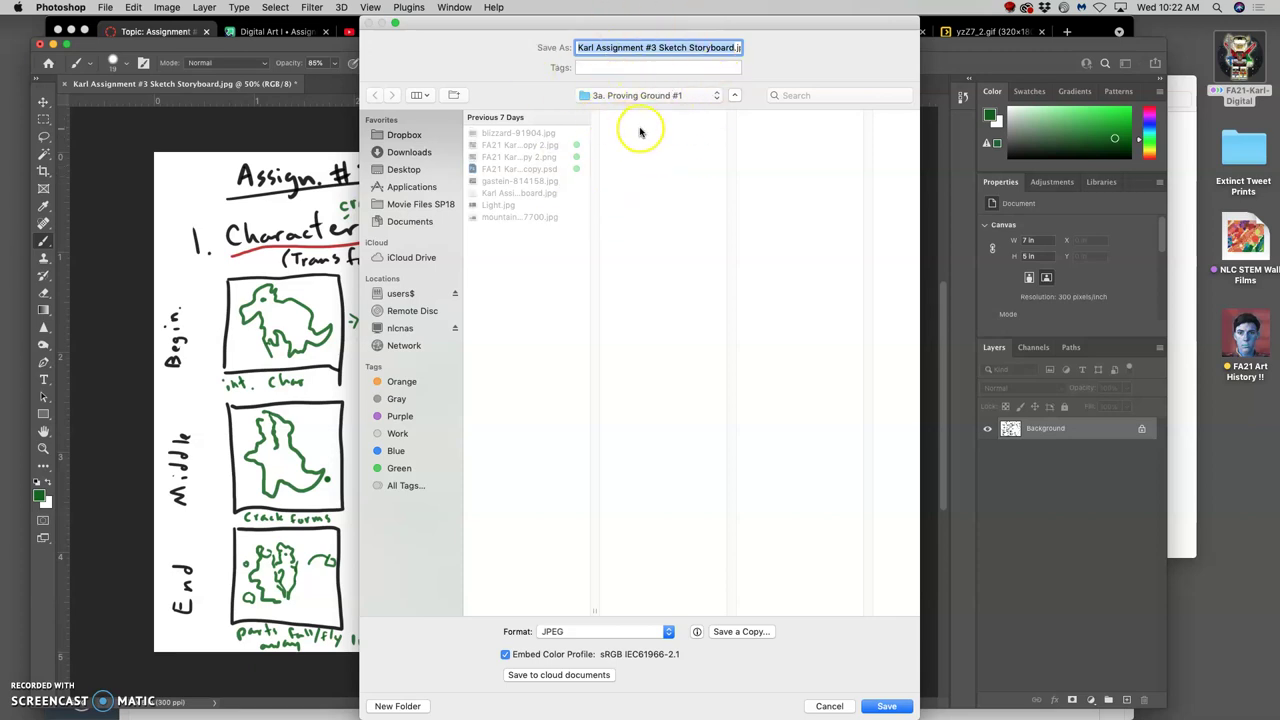
{"action": "key", "text": "super+shift+d"}
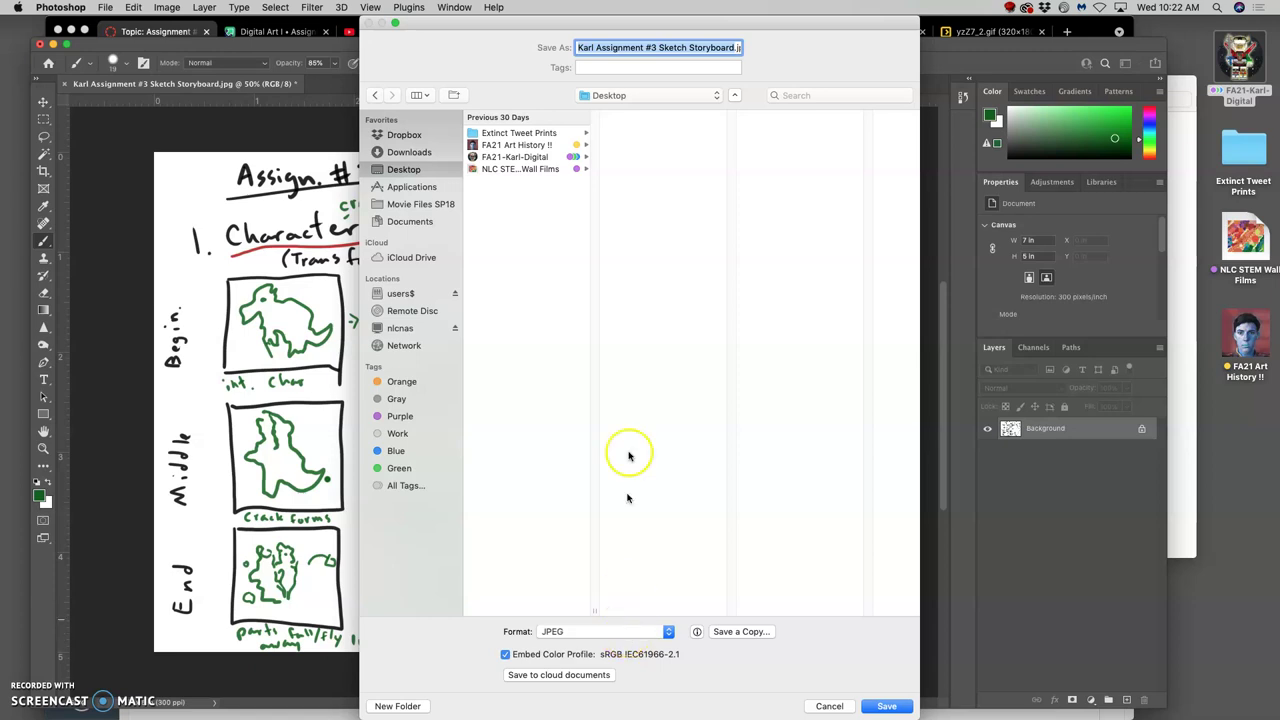
{"action": "left_click", "coordinate": [890, 706]}
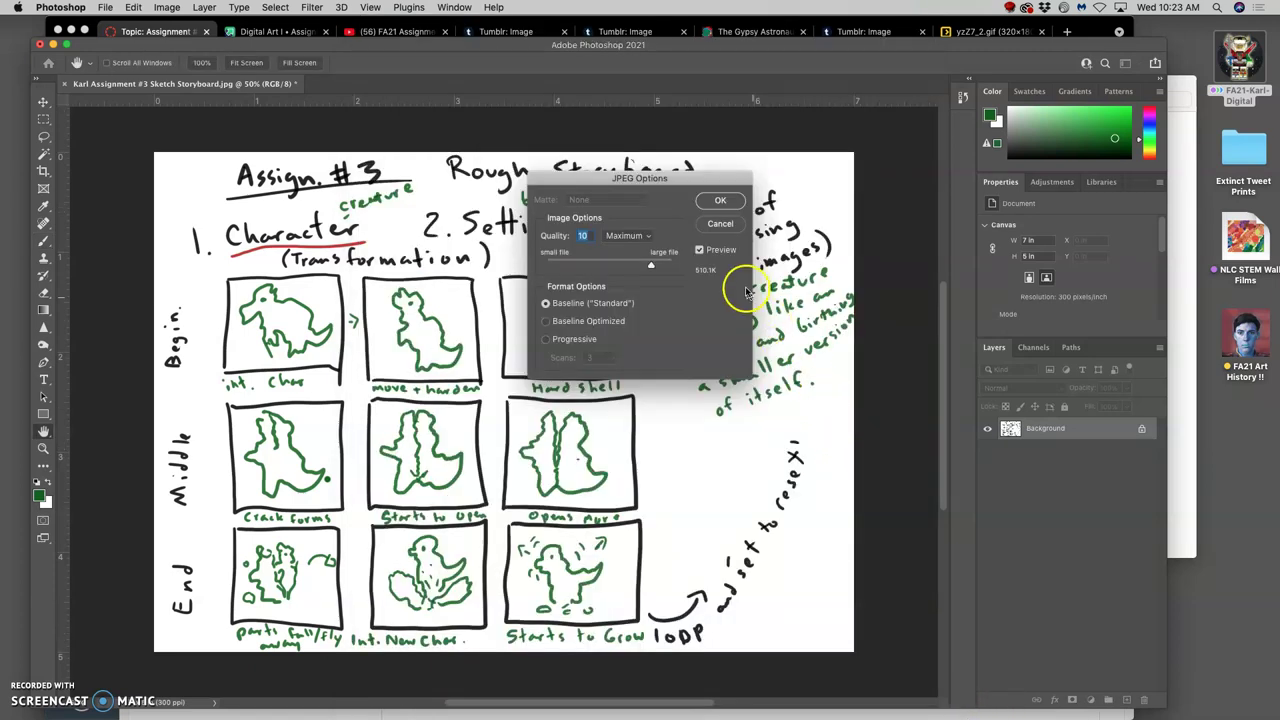
{"action": "left_click", "coordinate": [720, 203]}
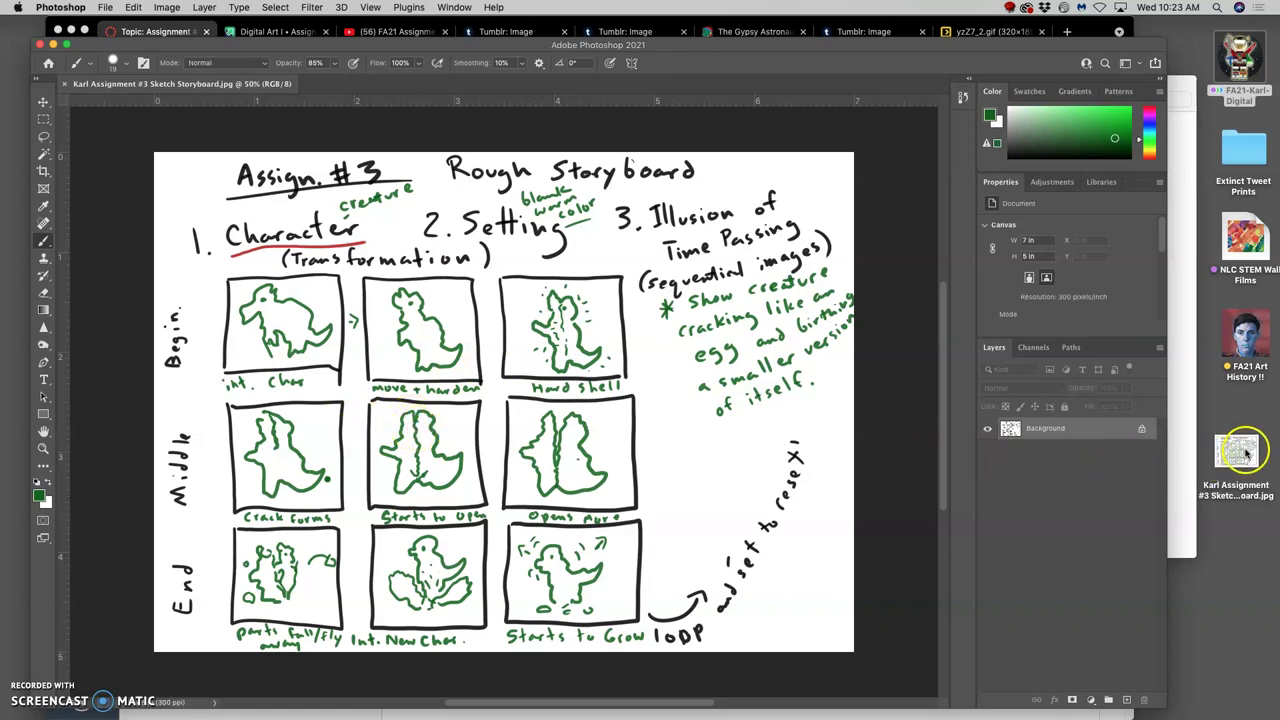
{"action": "left_click", "coordinate": [1187, 424]}
{"action": "left_click_drag", "start_coordinate": [1236, 450], "coordinate": [843, 219]}
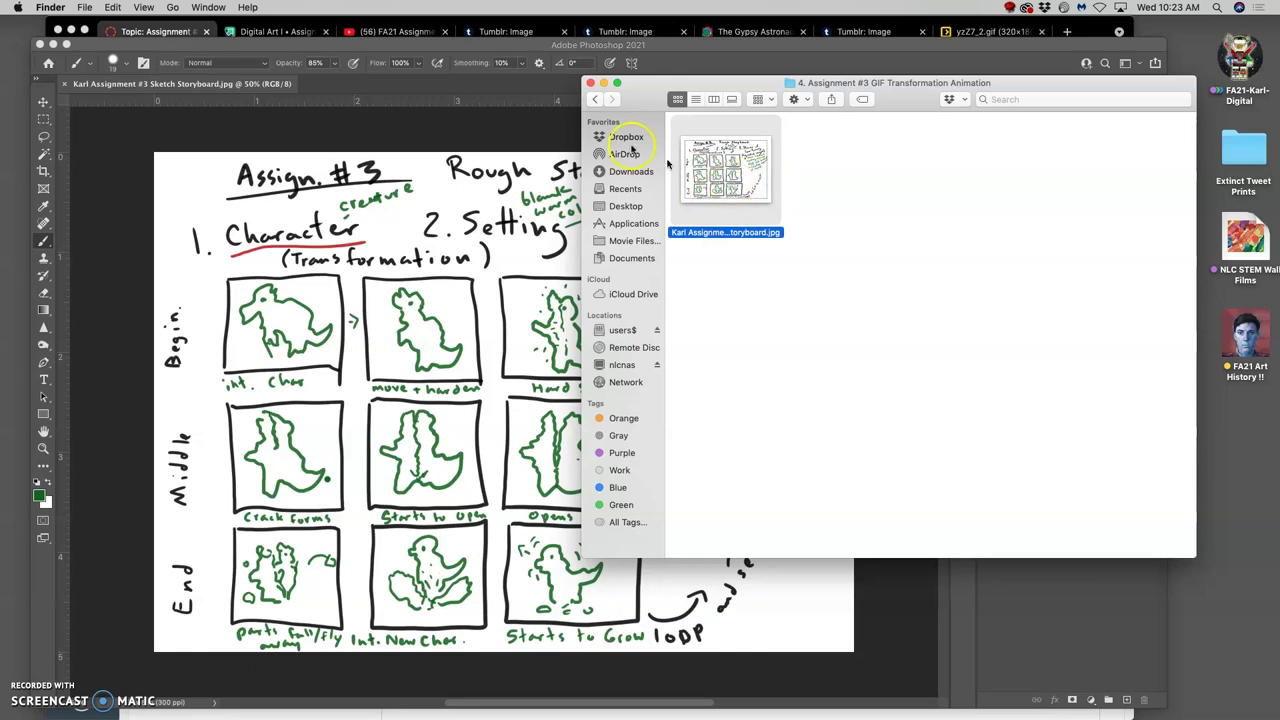
Scroll the Canvas discussion to the Instructor Example sketch, refined storyboard and GIF.
{"action": "left_click", "coordinate": [172, 31]}
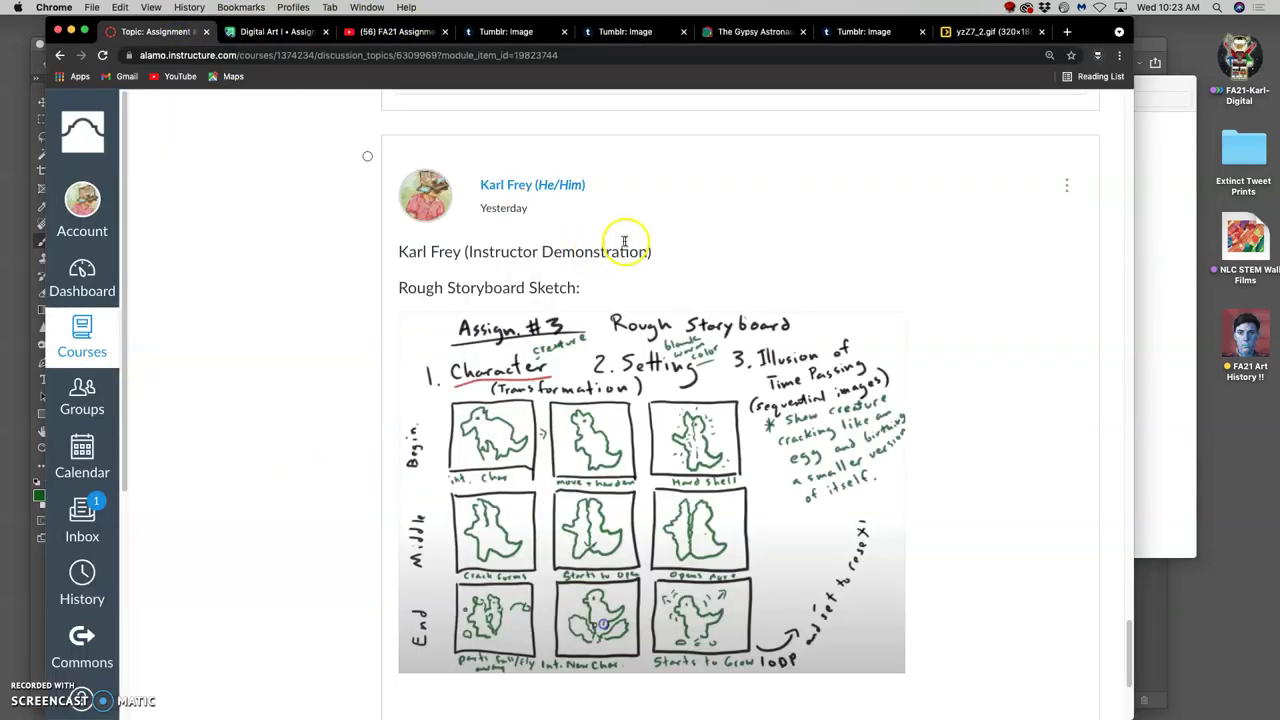
{"action": "scroll", "coordinate": [630, 245], "scroll_direction": "up", "scroll_amount": 10}
{"action": "scroll", "coordinate": [634, 241], "scroll_direction": "down", "scroll_amount": 20}
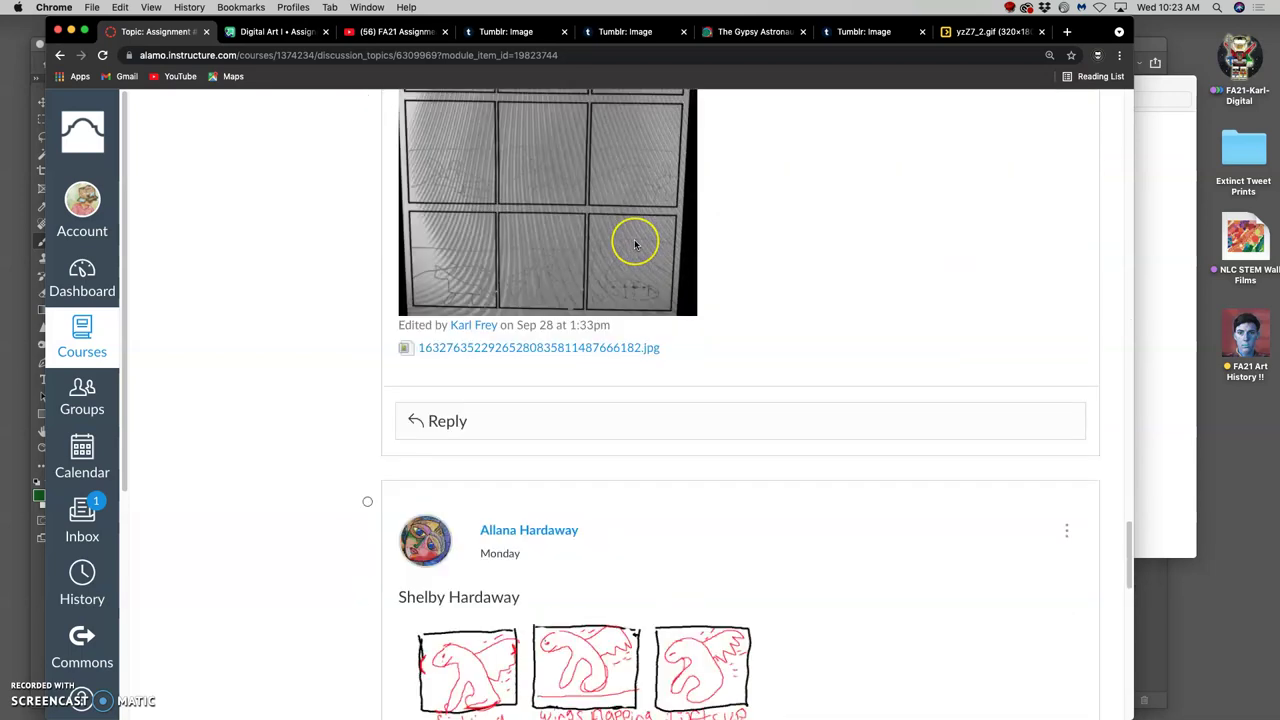
{"action": "scroll", "coordinate": [634, 241], "scroll_direction": "down", "scroll_amount": 5}
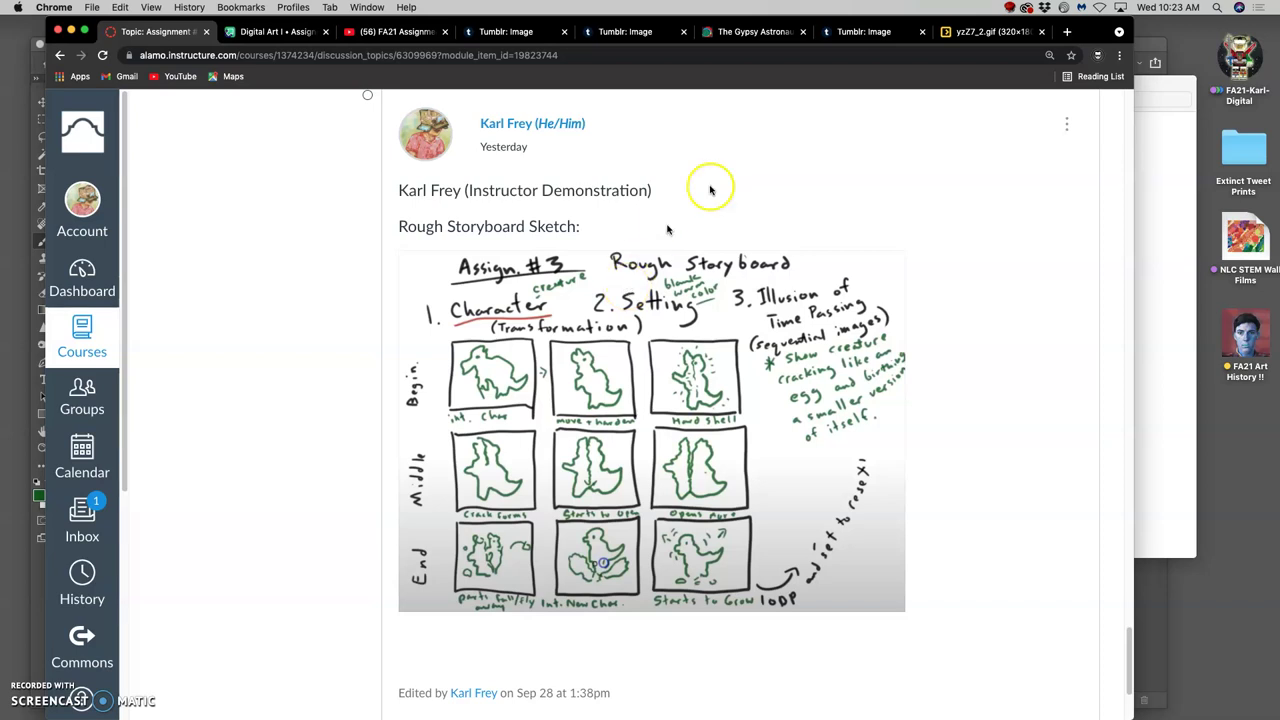
{"action": "scroll", "coordinate": [848, 192], "scroll_direction": "down", "scroll_amount": 5}
{"action": "scroll", "coordinate": [848, 192], "scroll_direction": "up", "scroll_amount": 20}
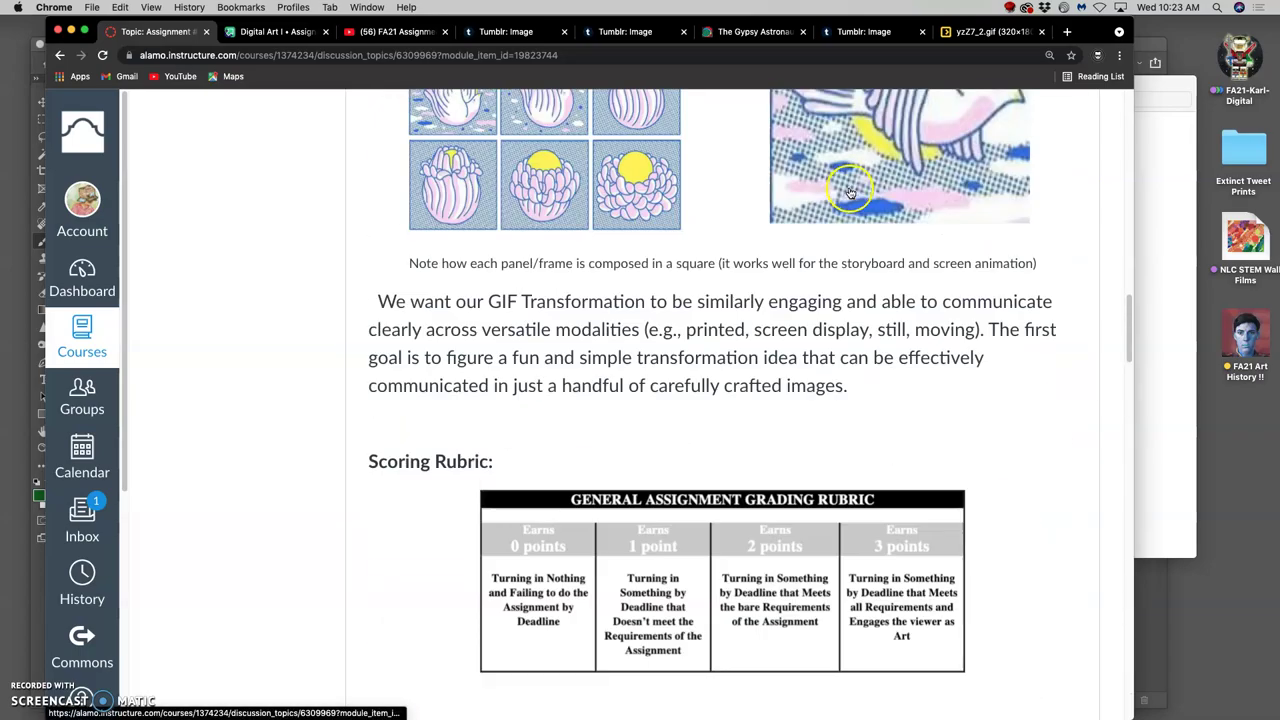
{"action": "scroll", "coordinate": [849, 190], "scroll_direction": "down", "scroll_amount": 10}
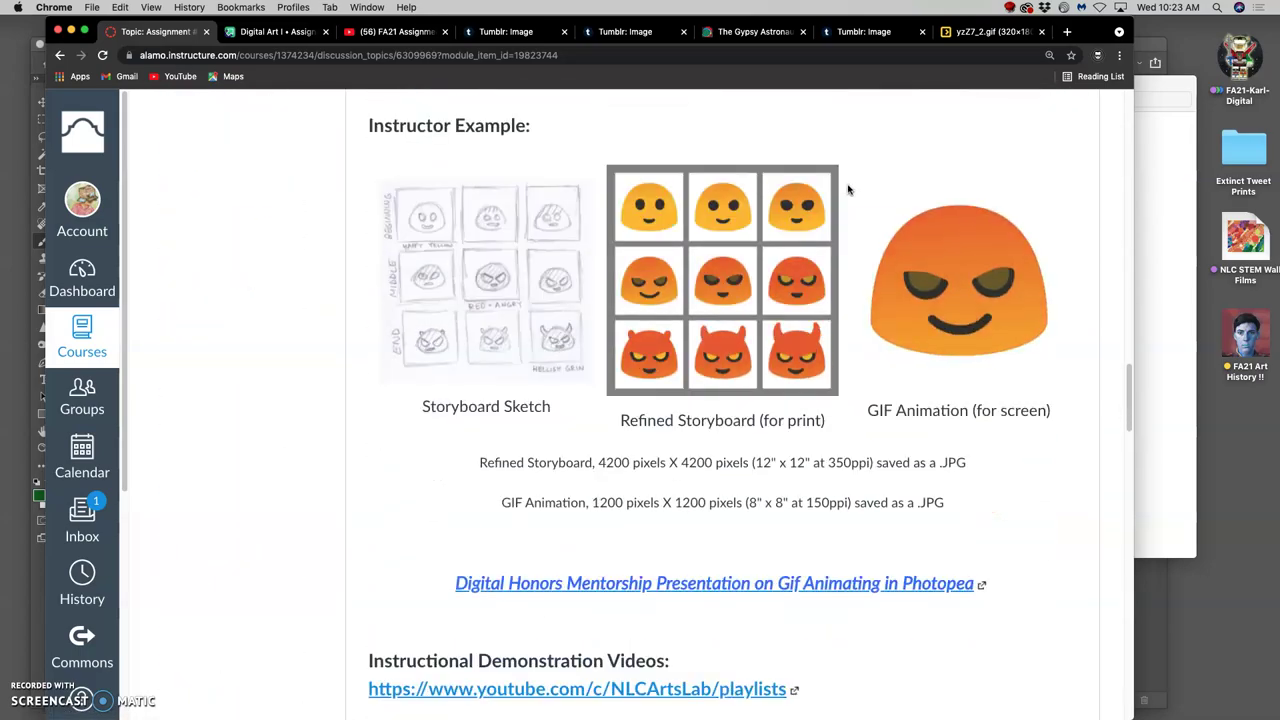
{"action": "scroll", "coordinate": [849, 189], "scroll_direction": "down", "scroll_amount": 3}
{"action": "scroll", "coordinate": [848, 188], "scroll_direction": "down", "scroll_amount": 1}
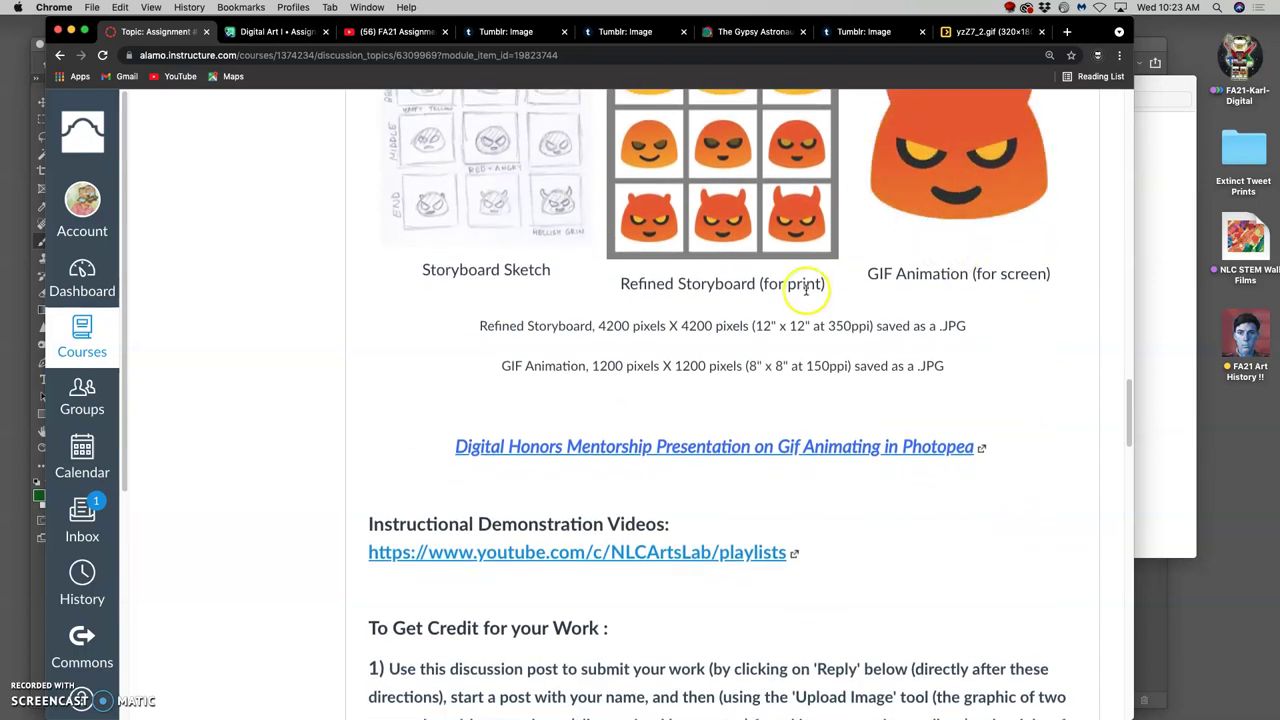
{"action": "scroll", "coordinate": [809, 282], "scroll_direction": "down", "scroll_amount": 1}
{"action": "scroll", "coordinate": [808, 285], "scroll_direction": "up", "scroll_amount": 6}
{"action": "scroll", "coordinate": [807, 286], "scroll_direction": "down", "scroll_amount": 3}
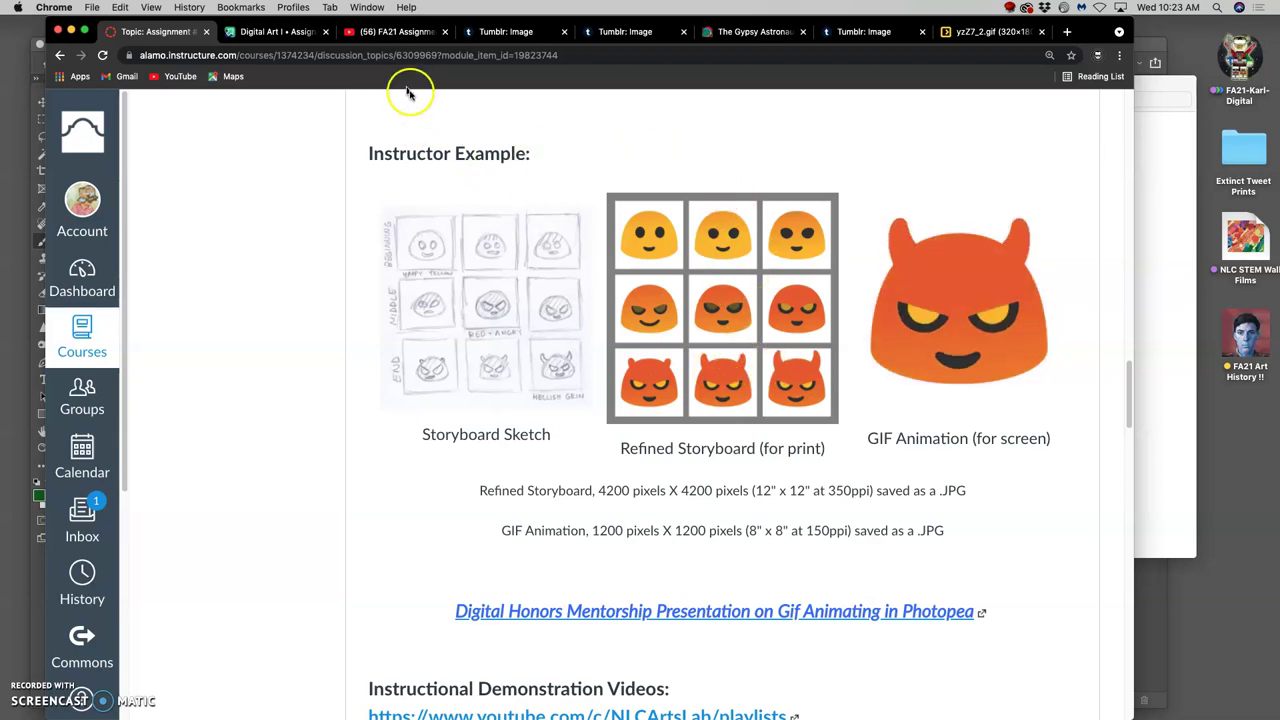
Create a folder named 'Animation Assets' beside the storyboard image.
{"action": "left_click", "coordinate": [1157, 189]}
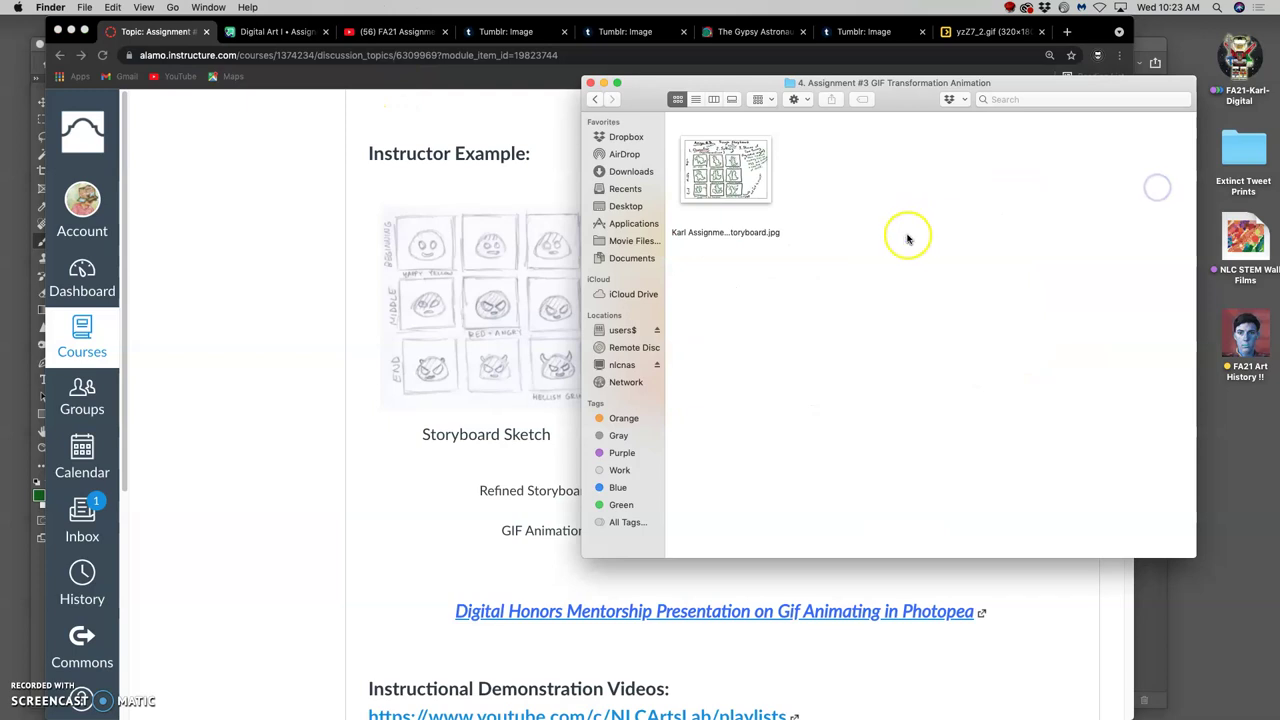
{"action": "right_click", "coordinate": [870, 225]}
{"action": "left_click", "coordinate": [903, 227]}
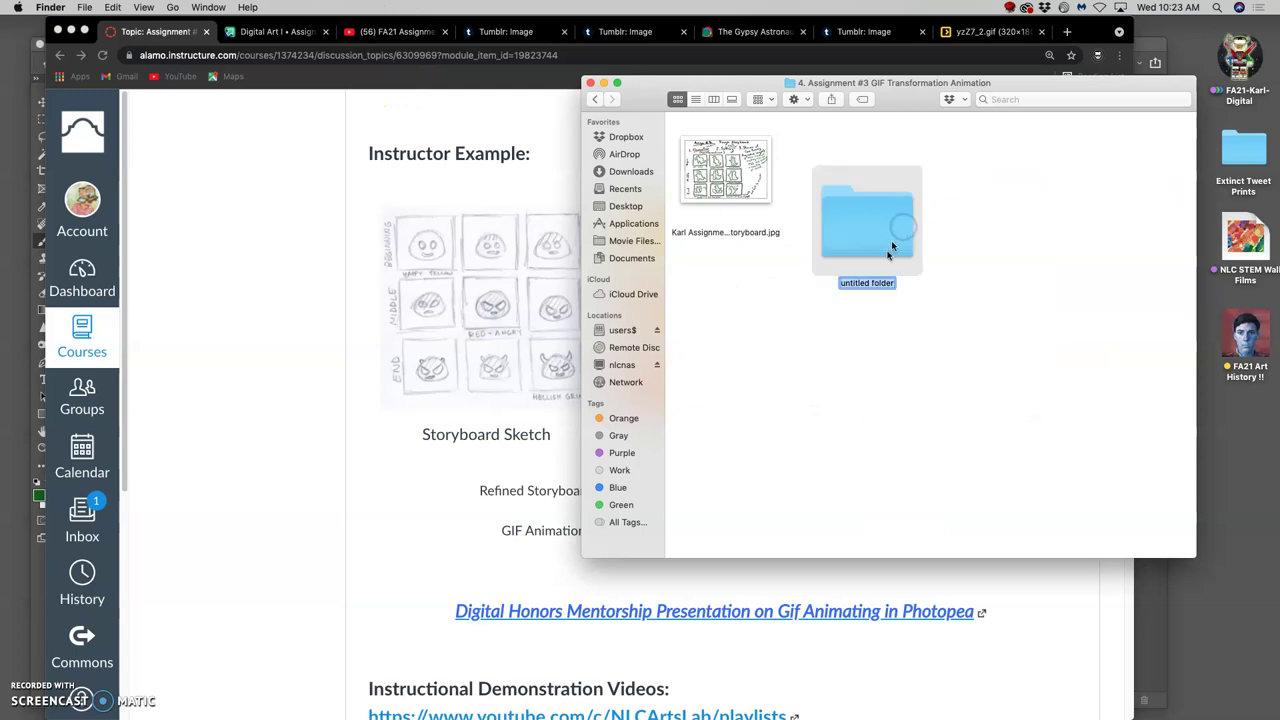
{"action": "type", "text": "Animation Assets"}
{"action": "key", "text": "Return"}
Create an 'Animation Stage' folder and line both folders up beside the storyboard image.
{"action": "right_click", "coordinate": [952, 222]}
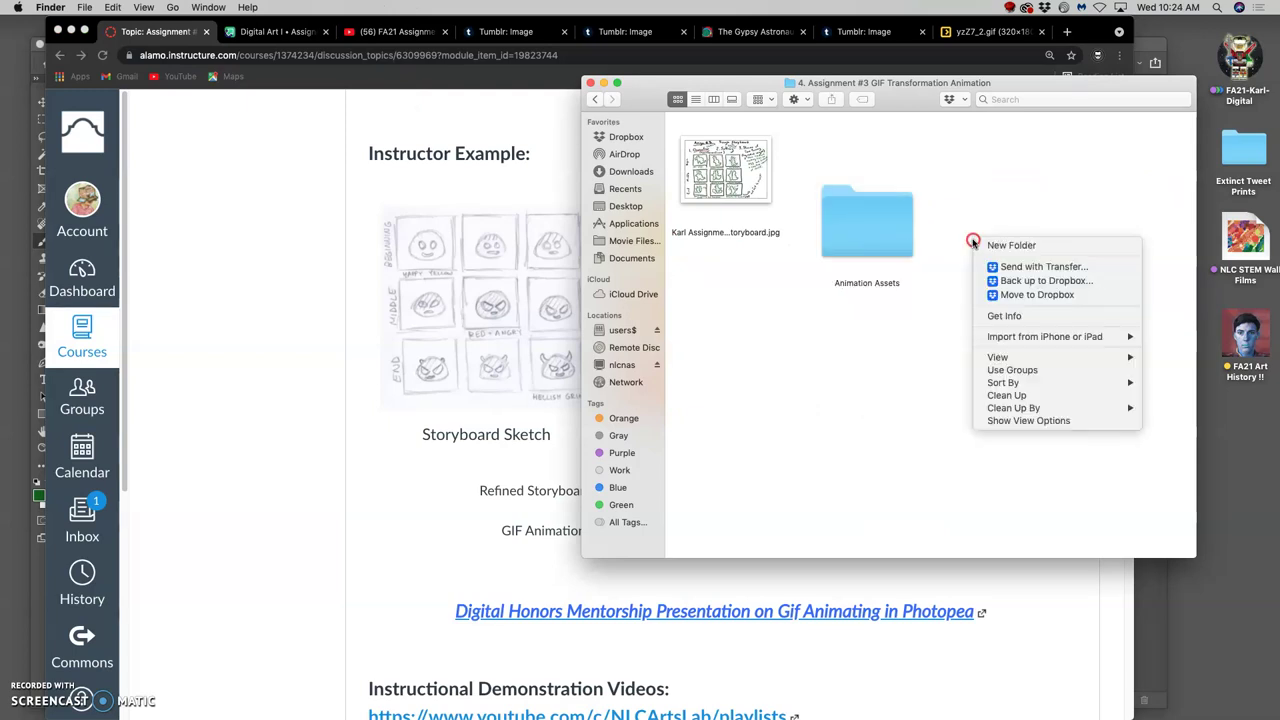
{"action": "left_click", "coordinate": [985, 241]}
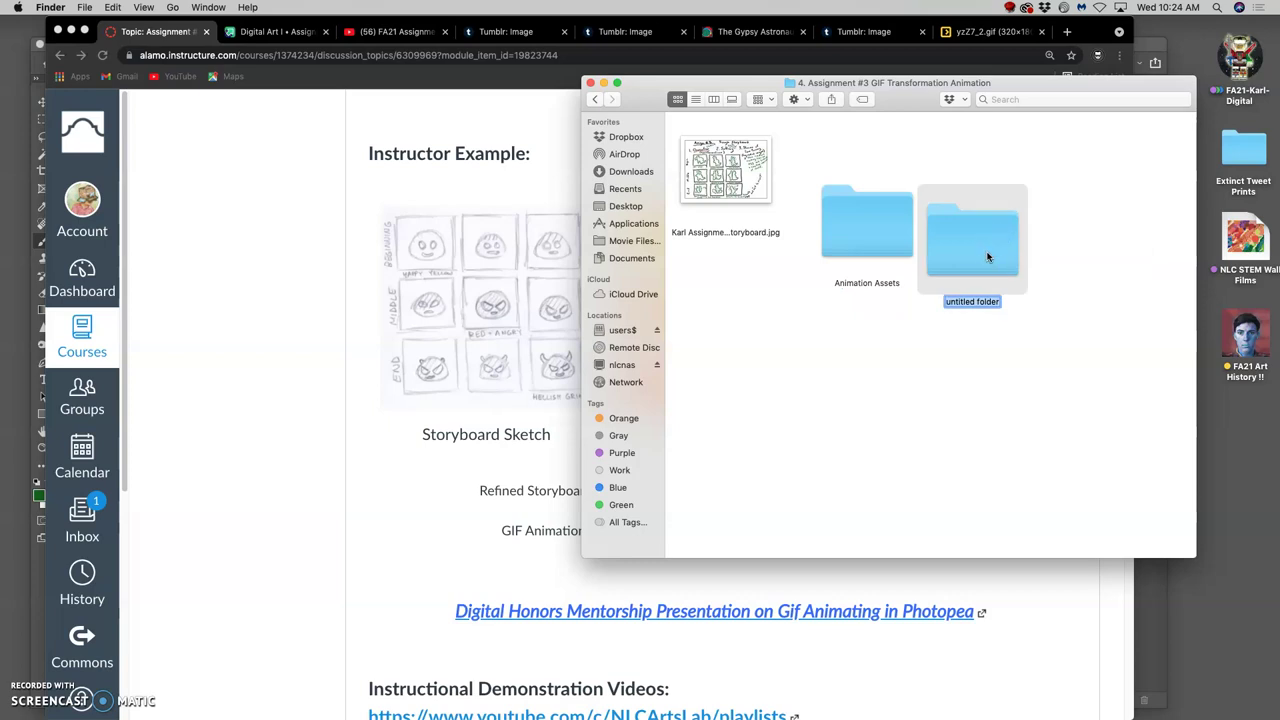
{"action": "type", "text": "Animation Stage"}
{"action": "left_click_drag", "start_coordinate": [910, 205], "coordinate": [870, 180]}
{"action": "left_click_drag", "start_coordinate": [986, 234], "coordinate": [997, 174]}
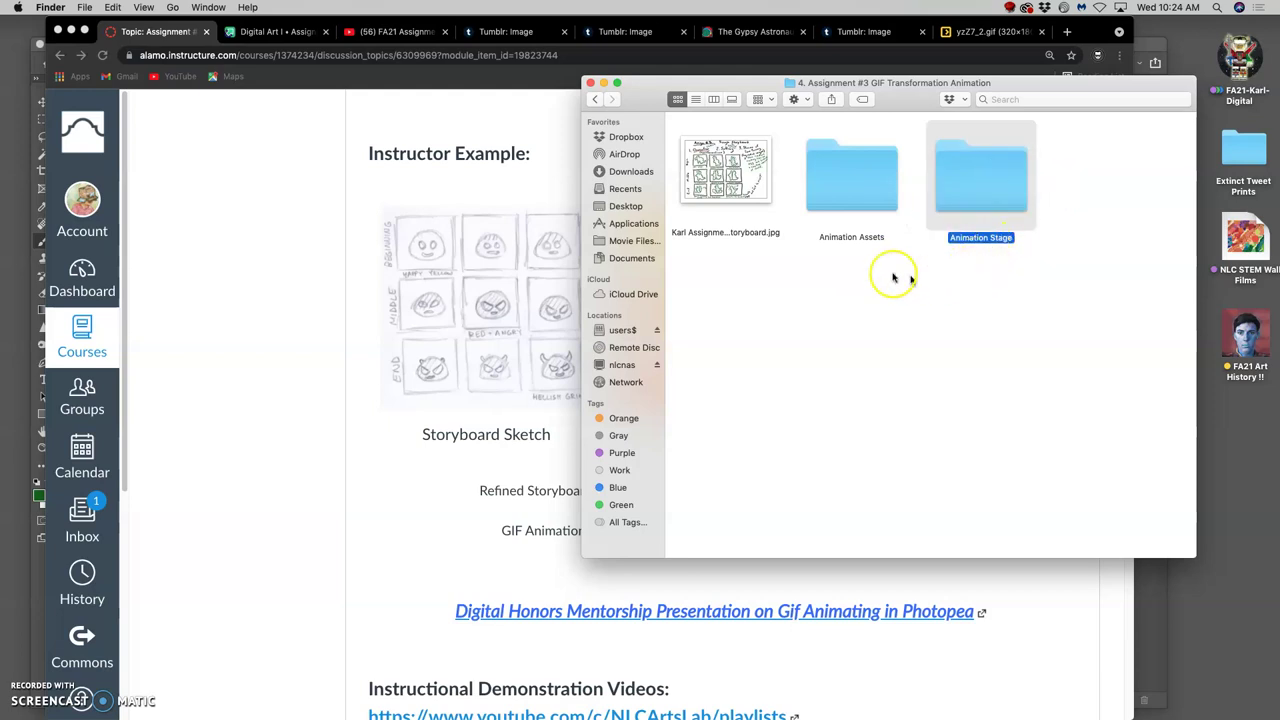
Give the Animation Assets folder a yellow tag.
{"action": "left_click", "coordinate": [845, 238]}
{"action": "right_click", "coordinate": [845, 238]}
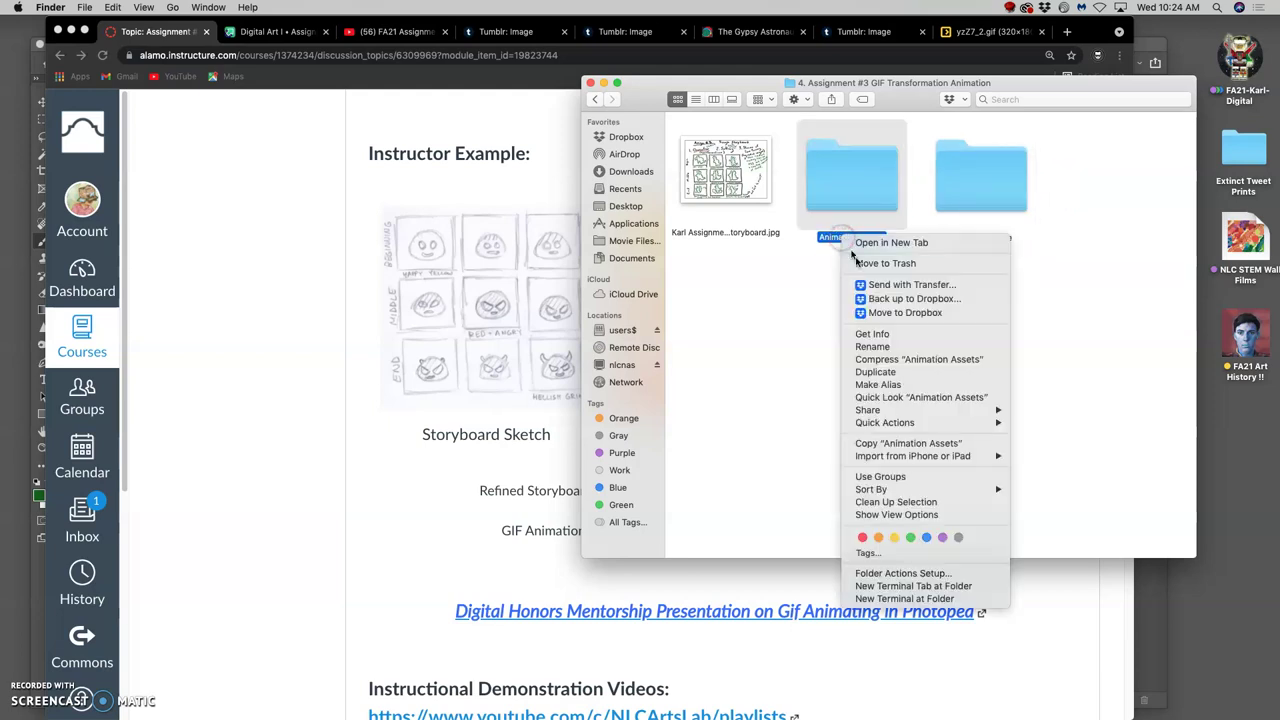
{"action": "left_click", "coordinate": [894, 537]}
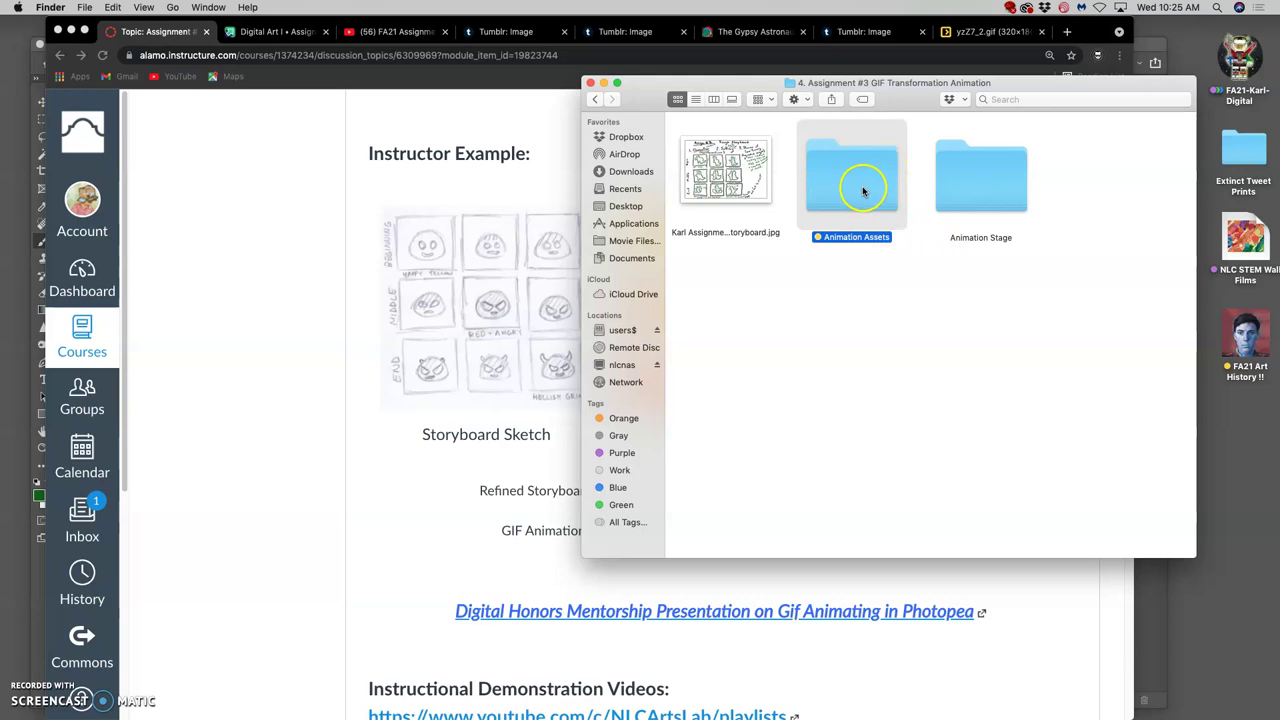
{"action": "left_click", "coordinate": [995, 241]}
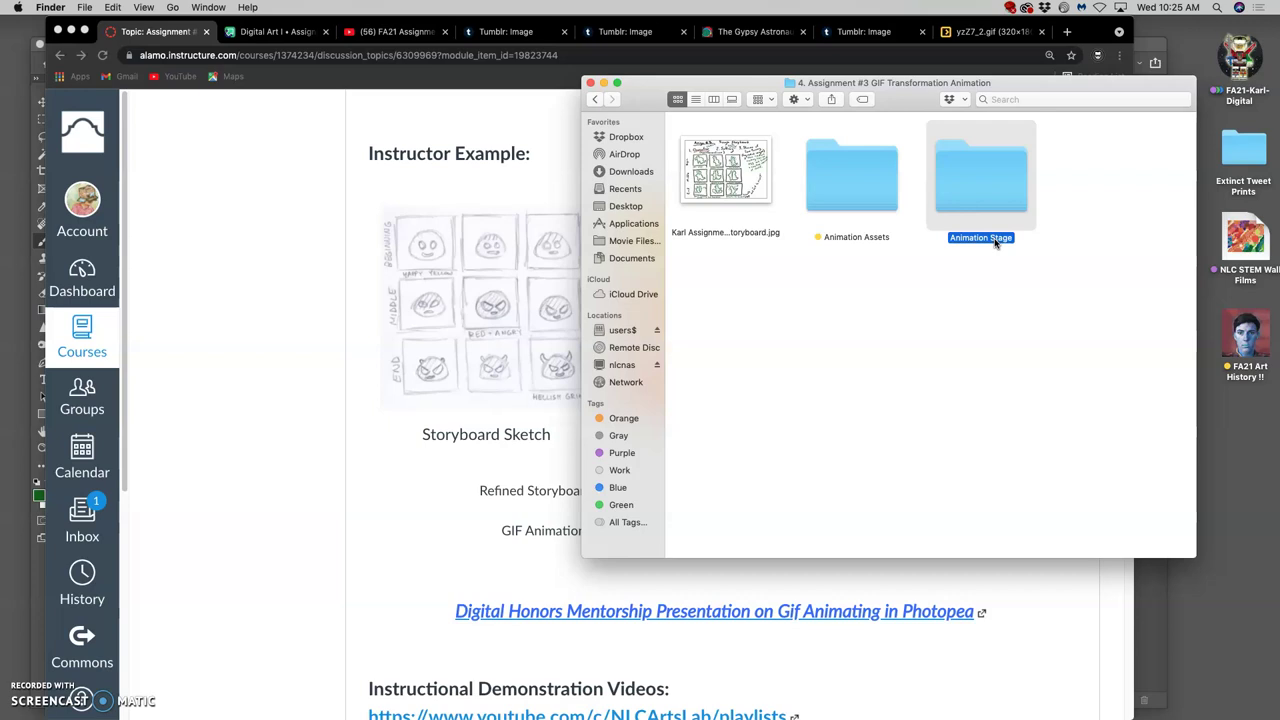
Give the Animation Stage folder a colour tag.
{"action": "left_click", "coordinate": [979, 242]}
{"action": "right_click", "coordinate": [979, 242]}
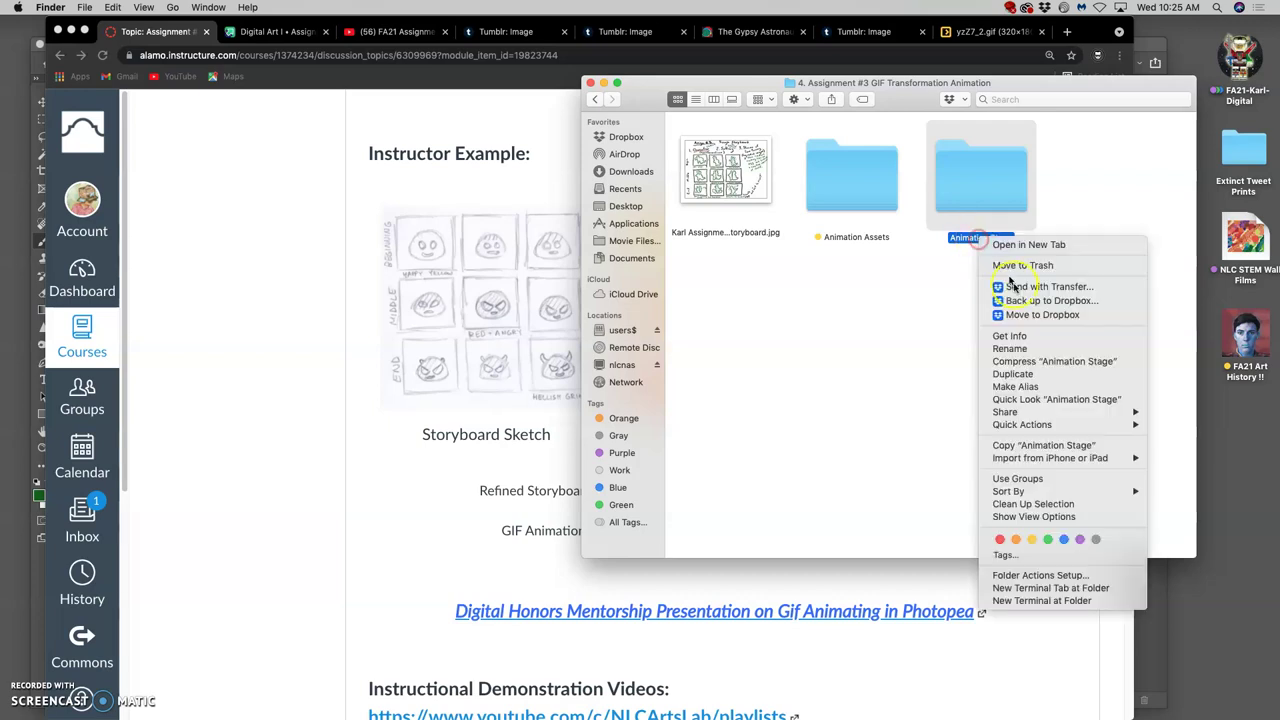
{"action": "left_click", "coordinate": [1046, 540]}
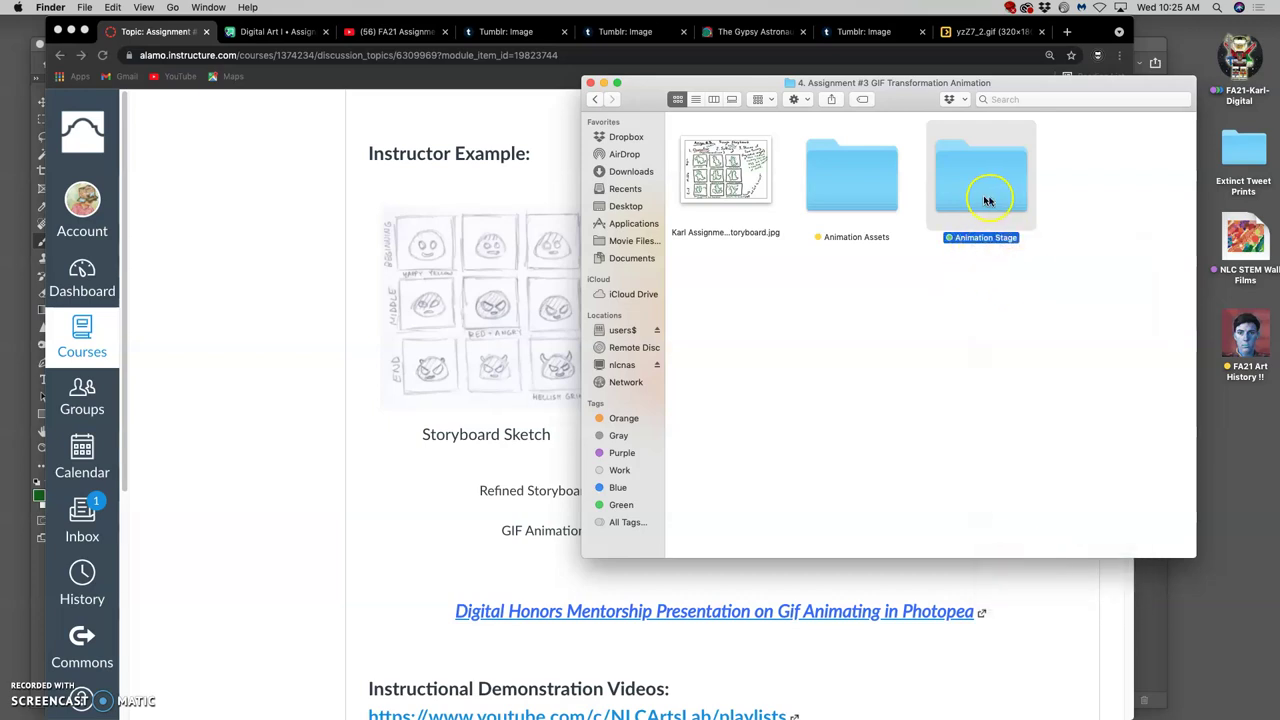
{"action": "left_click", "coordinate": [1001, 291]}
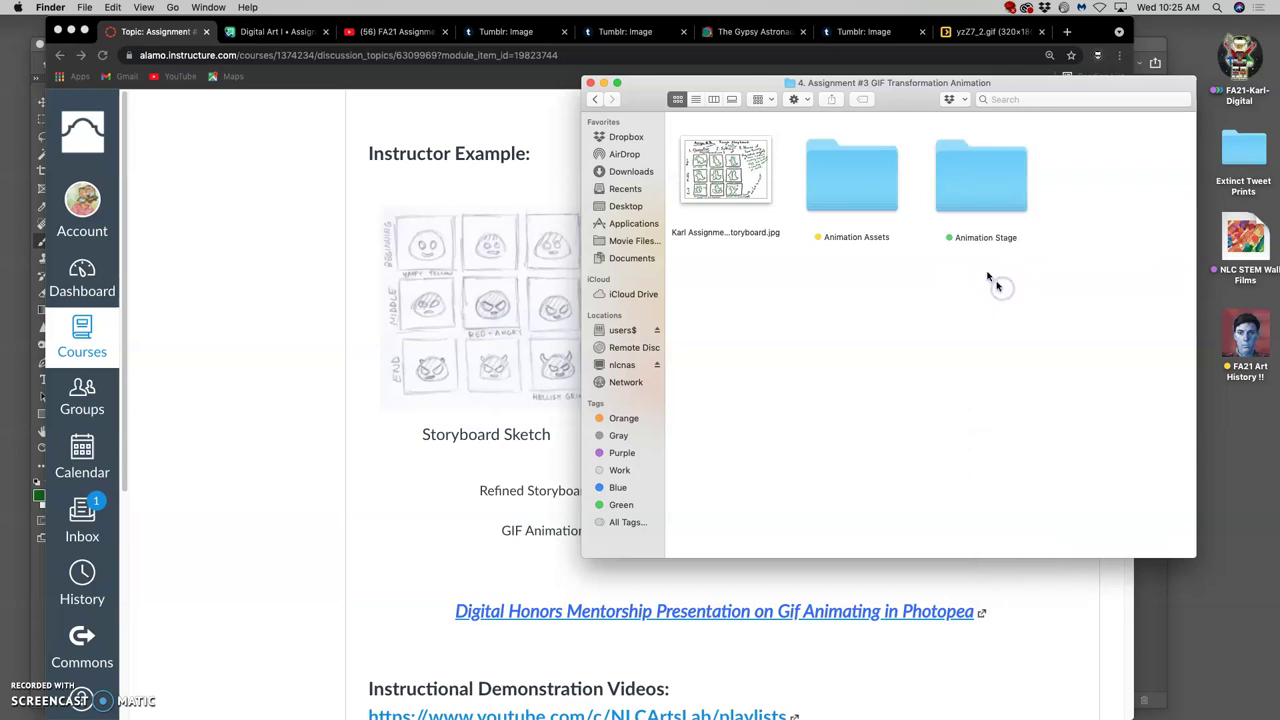
{"action": "left_click_drag", "start_coordinate": [809, 240], "coordinate": [883, 238]}
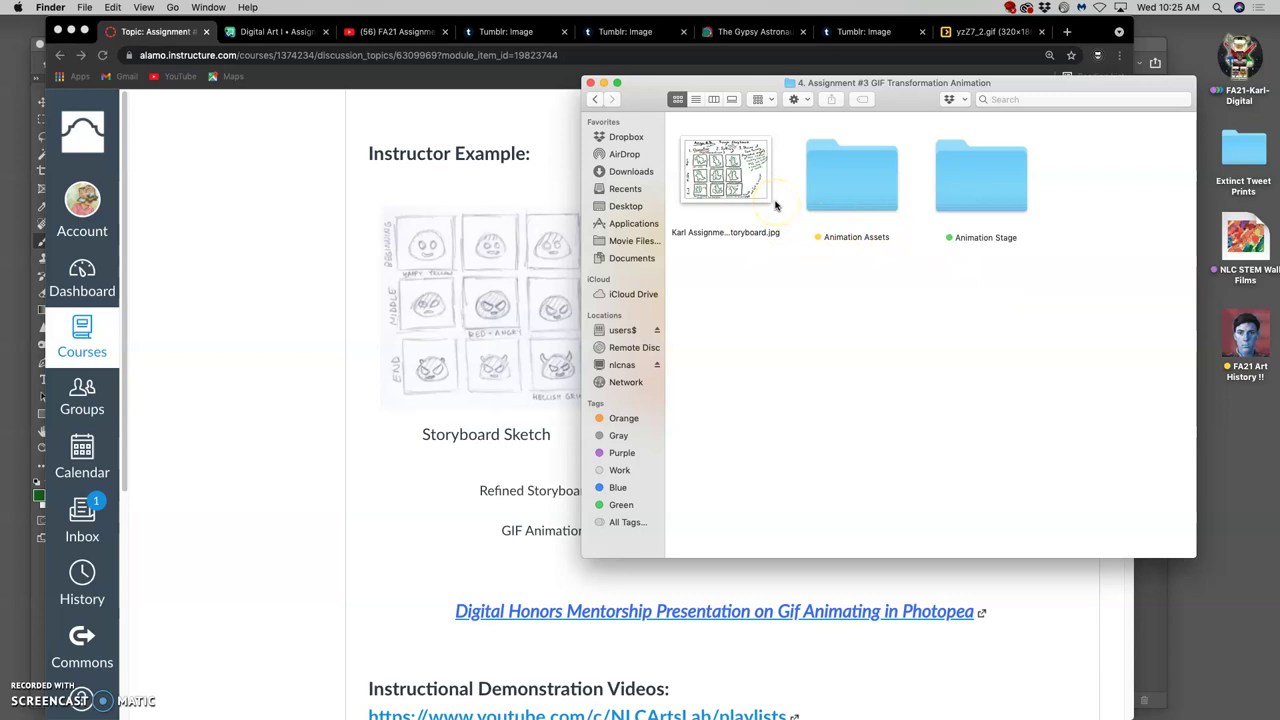
Open the storyboard sketch JPG with Adobe Photoshop 2021.
{"action": "left_click", "coordinate": [726, 182]}
{"action": "right_click", "coordinate": [726, 182]}
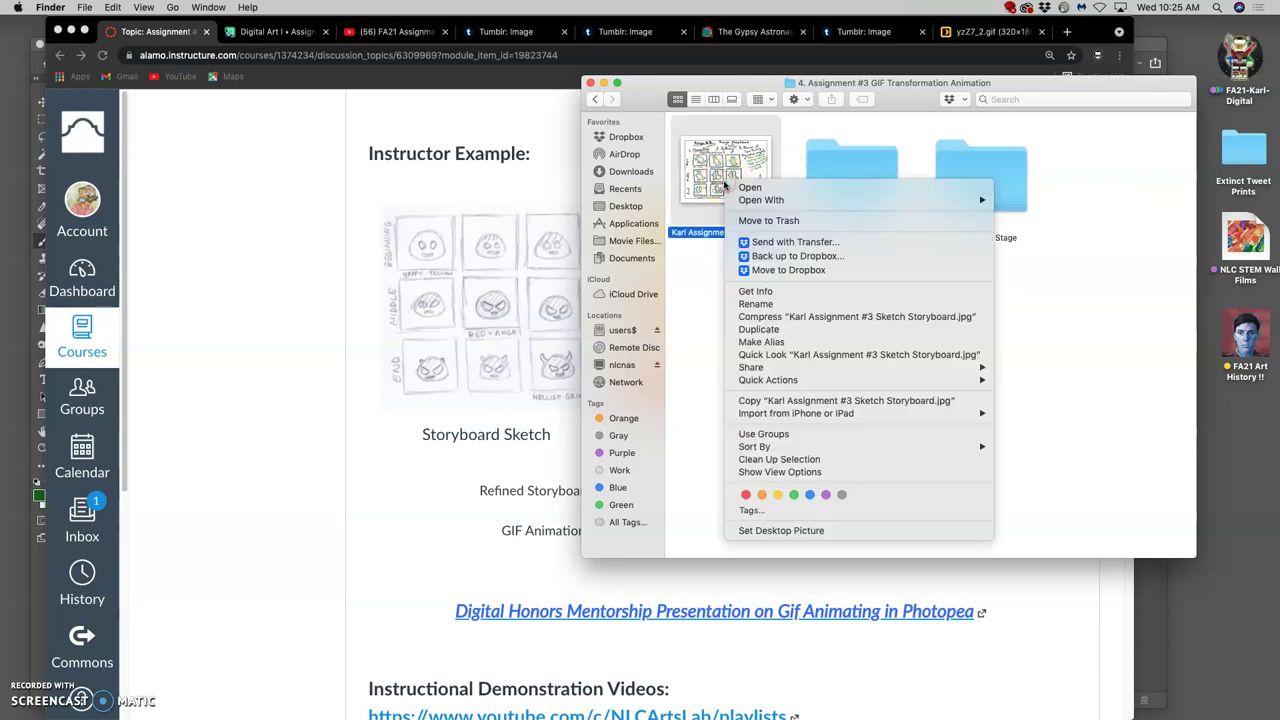
{"action": "mouse_move", "coordinate": [743, 202]}
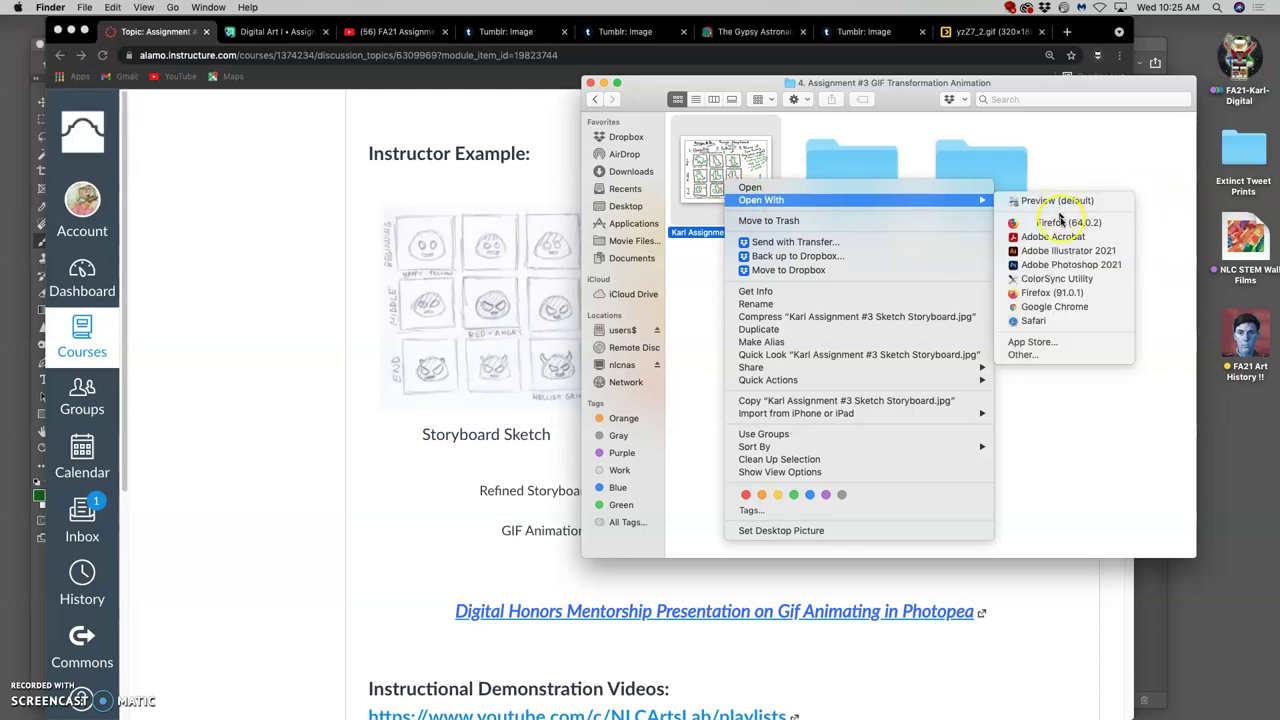
{"action": "left_click", "coordinate": [1068, 265]}
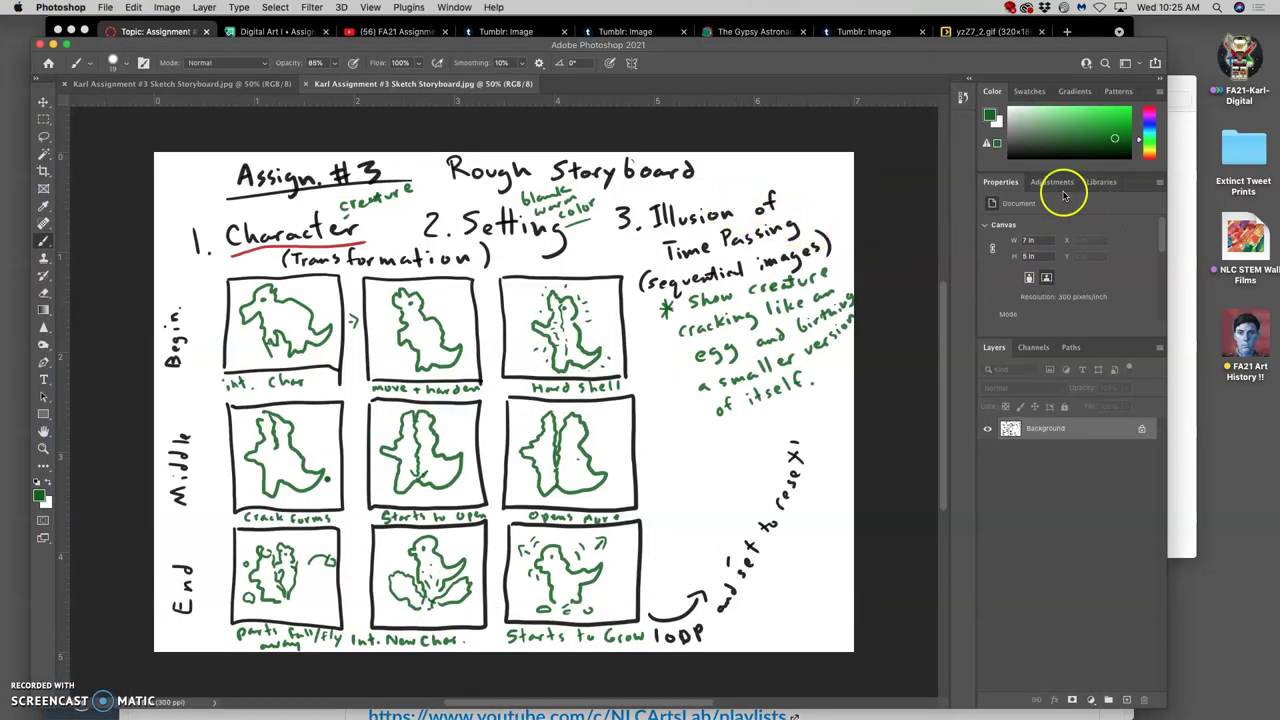
Bring Chrome forward and scroll through the Canvas Assignment #3 page.
{"action": "left_click", "coordinate": [1093, 28]}
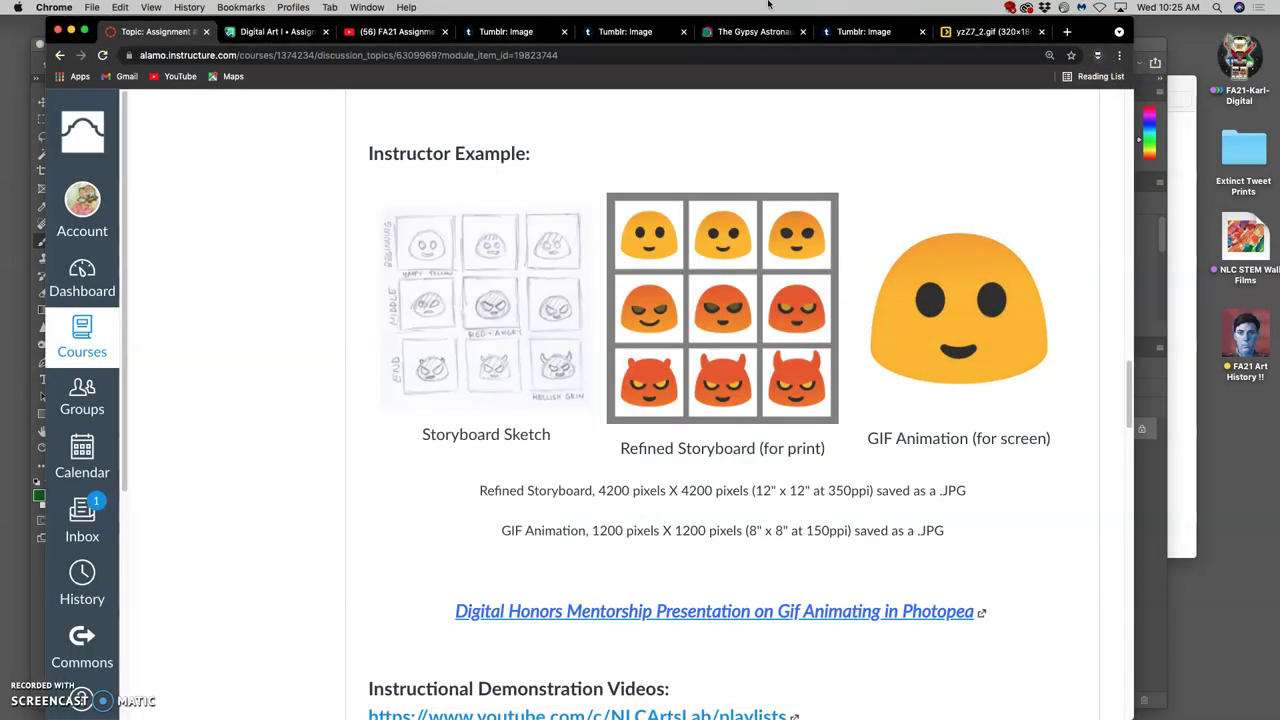
{"action": "scroll", "coordinate": [875, 347], "scroll_direction": "down", "scroll_amount": 5}
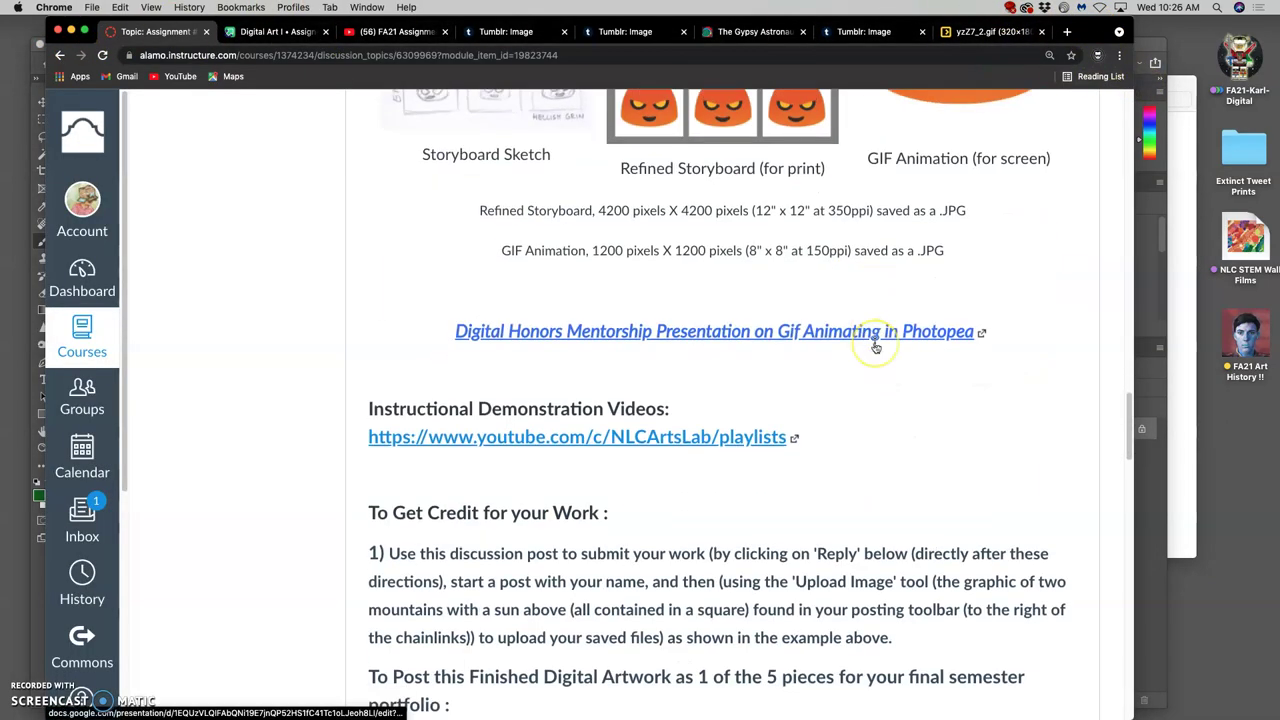
{"action": "scroll", "coordinate": [875, 347], "scroll_direction": "up", "scroll_amount": 15}
{"action": "scroll", "coordinate": [875, 347], "scroll_direction": "up", "scroll_amount": 10}
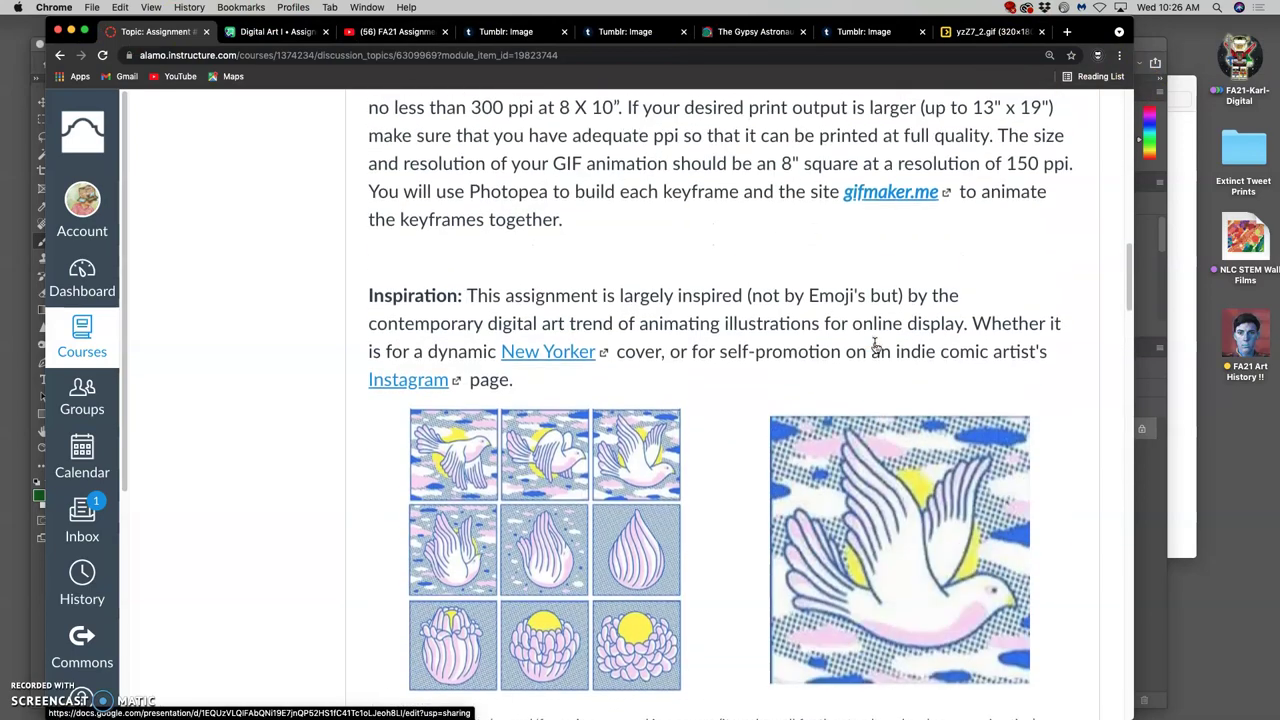
{"action": "scroll", "coordinate": [875, 347], "scroll_direction": "down", "scroll_amount": 10}
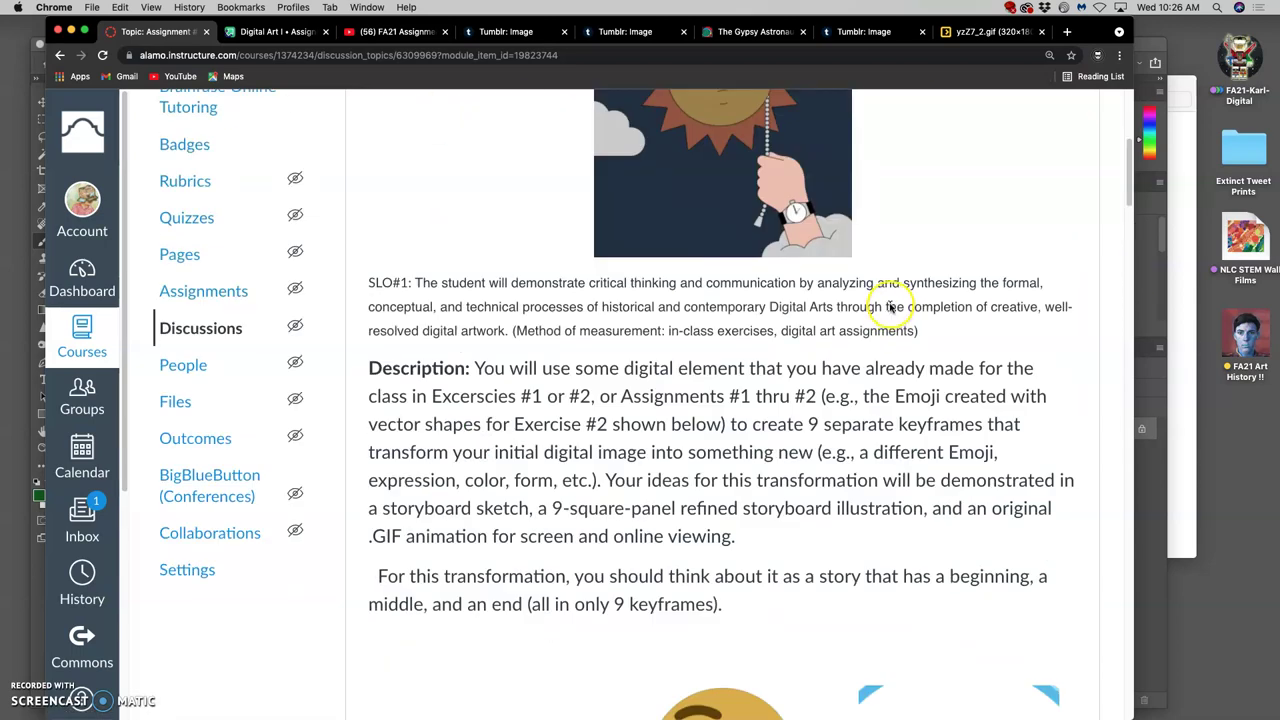
{"action": "scroll", "coordinate": [893, 307], "scroll_direction": "up", "scroll_amount": 3}
In a new Chrome tab, go to photopea.com.
{"action": "left_click", "coordinate": [1066, 32]}
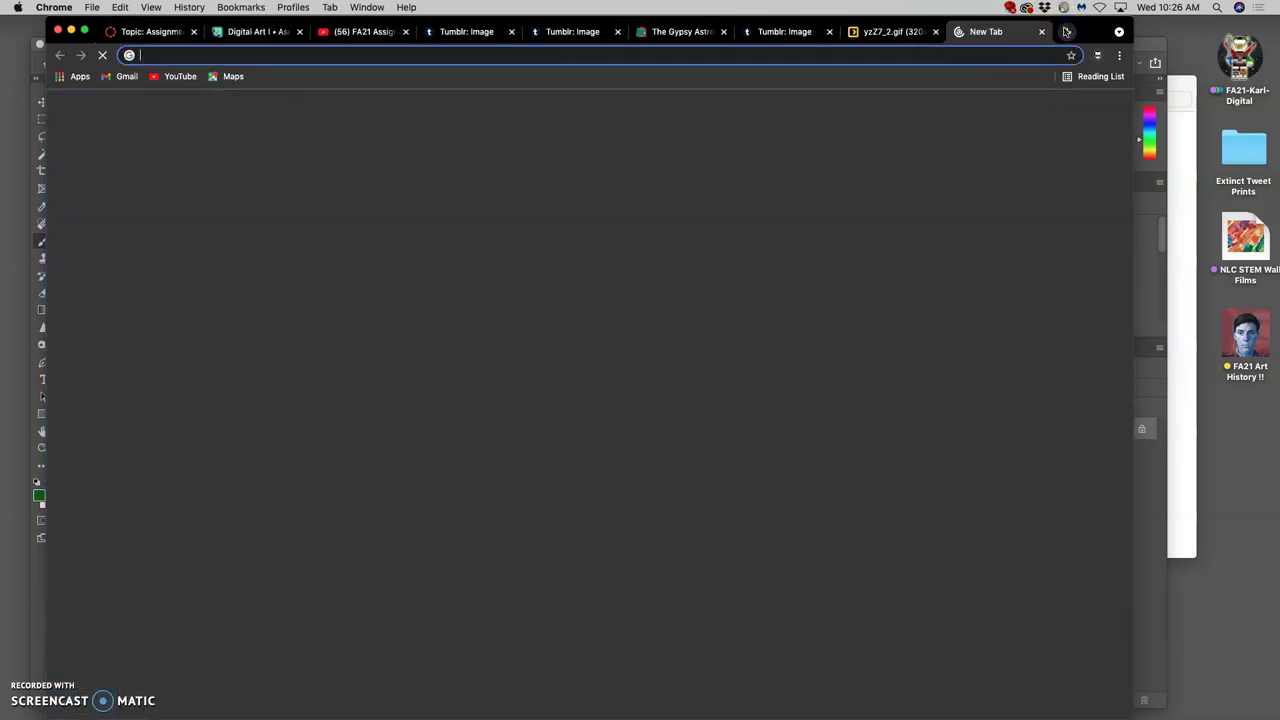
{"action": "type", "text": "pht"}
{"action": "key", "text": "BackSpace"}
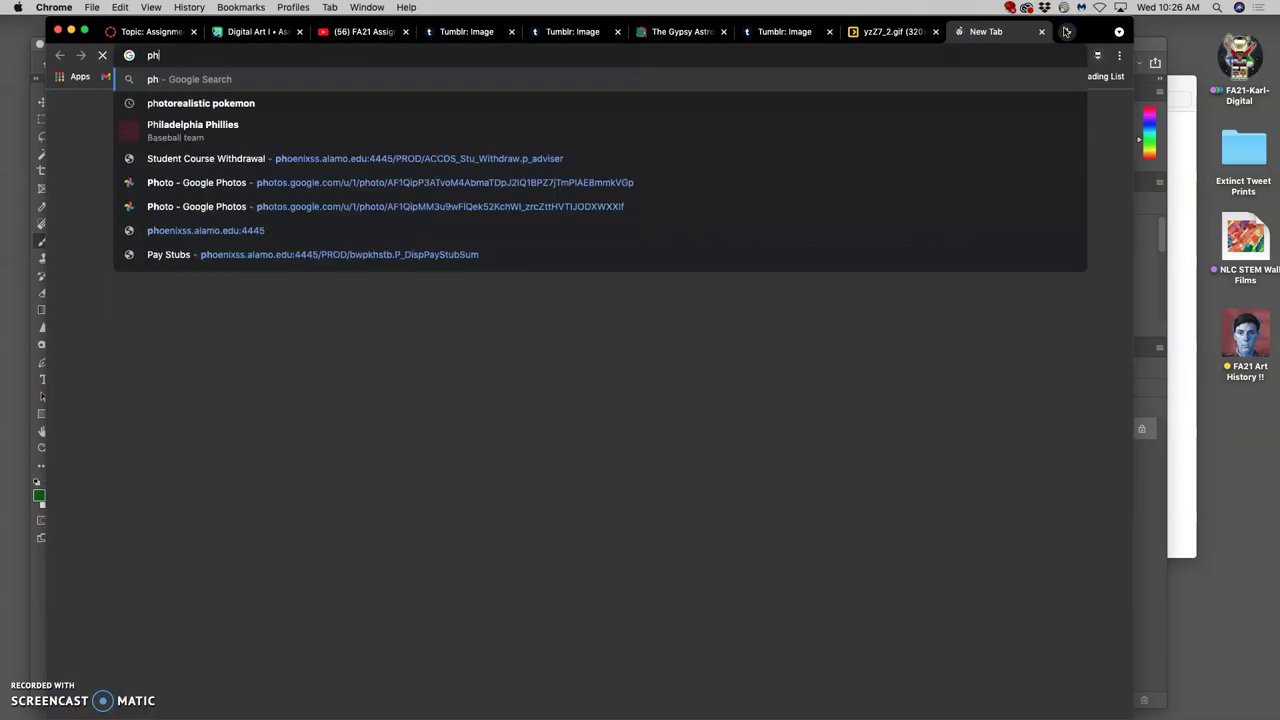
{"action": "type", "text": "otopea"}
{"action": "key", "text": "Return"}
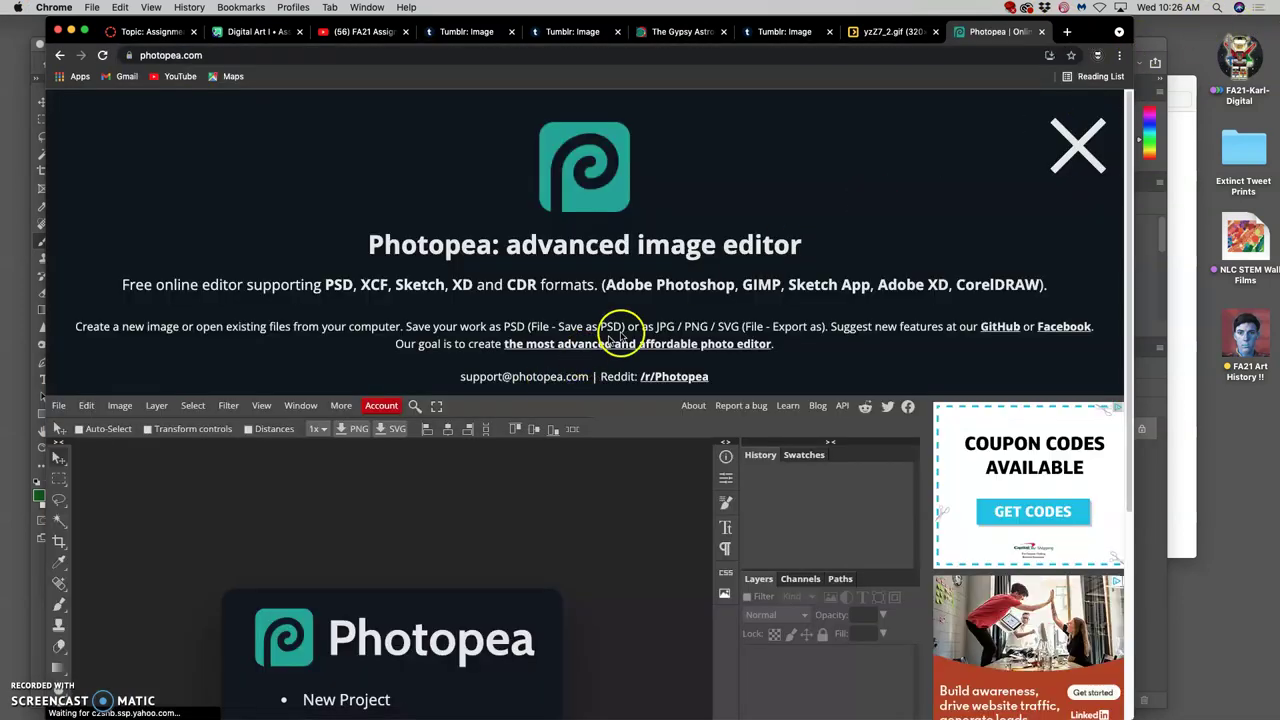
Dismiss Photopea's intro banner and choose File > Open.
{"action": "left_click", "coordinate": [1075, 145]}
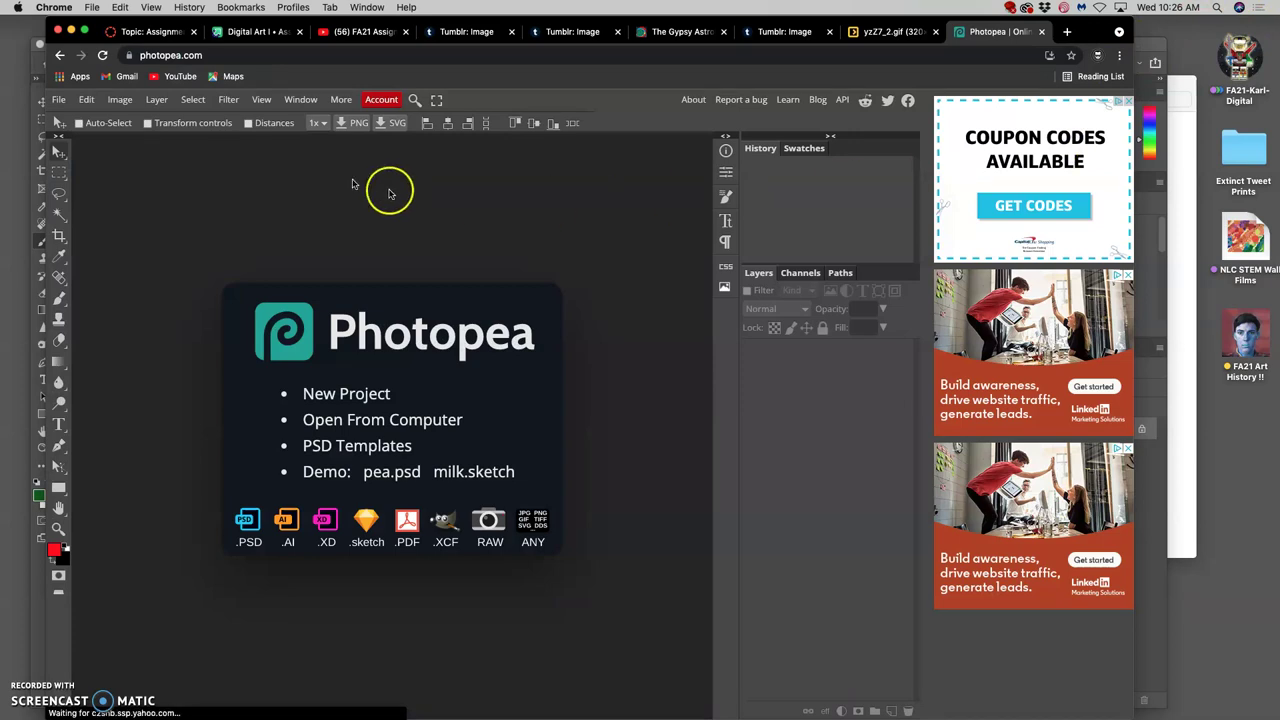
{"action": "left_click", "coordinate": [58, 100]}
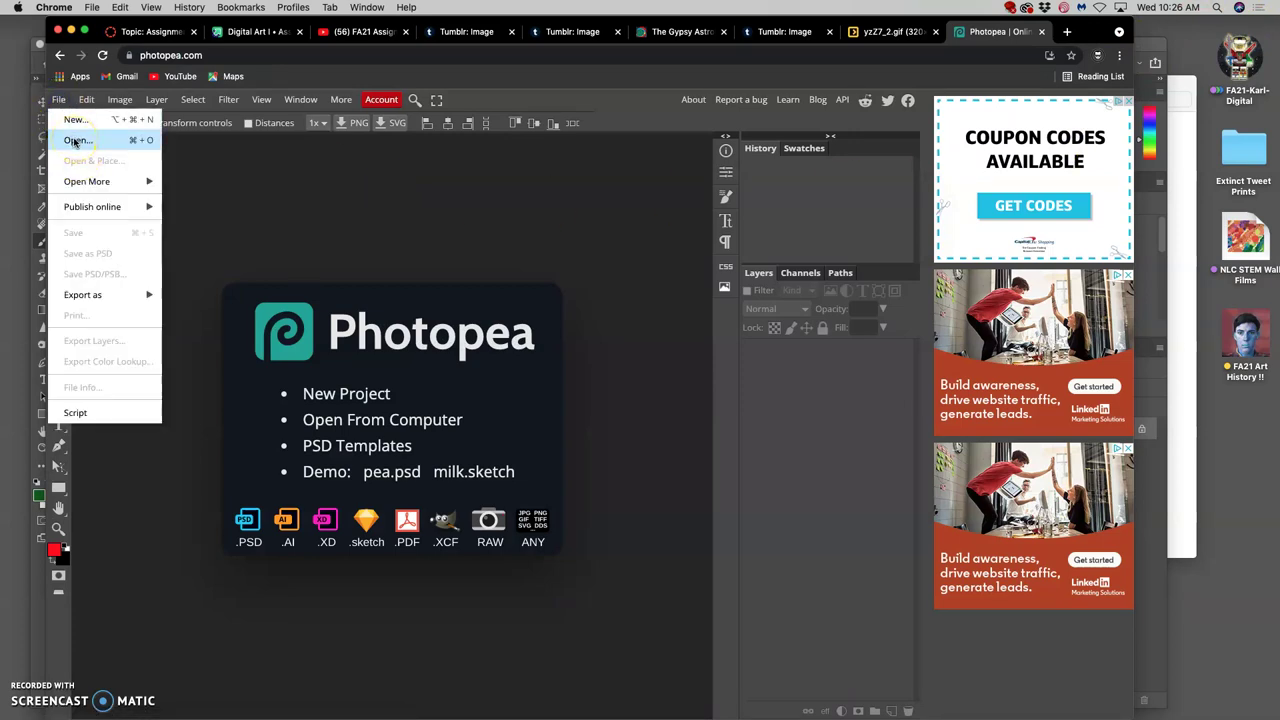
{"action": "left_click", "coordinate": [75, 141]}
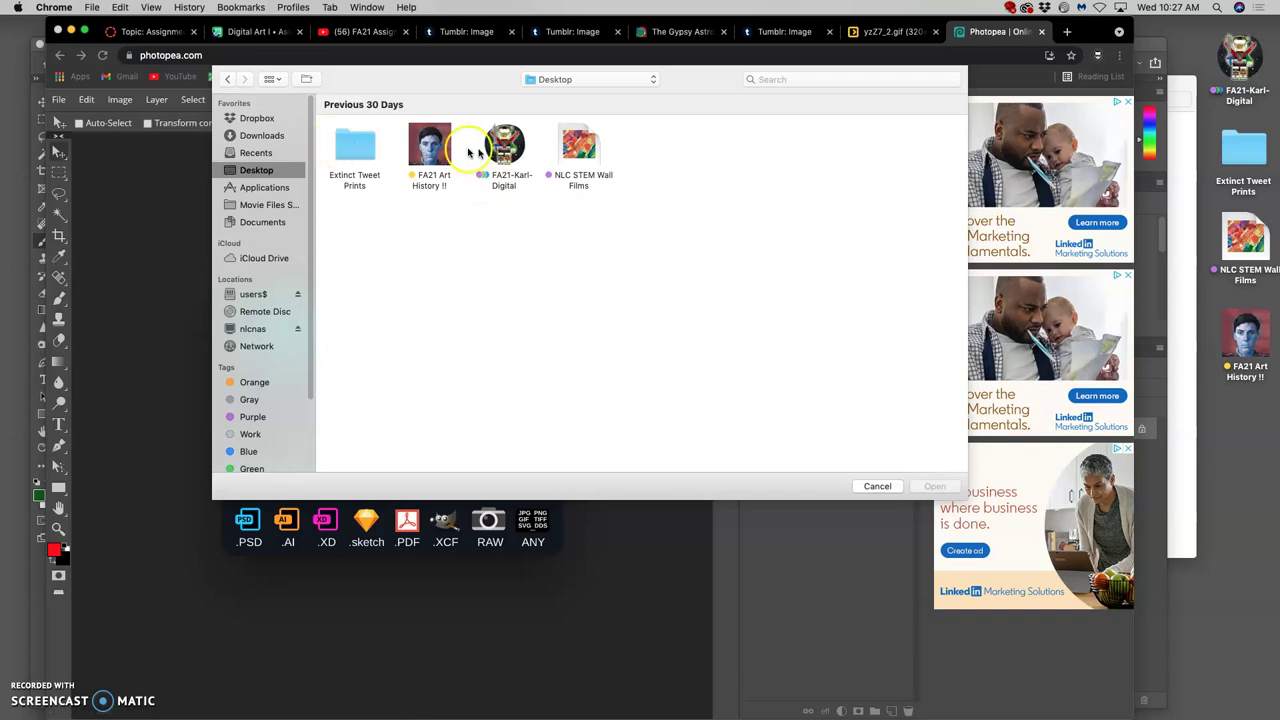
Open the storyboard JPG from the class and Assignment #3 folders in Photopea, then return to Photoshop.
{"action": "double_click", "coordinate": [503, 146]}
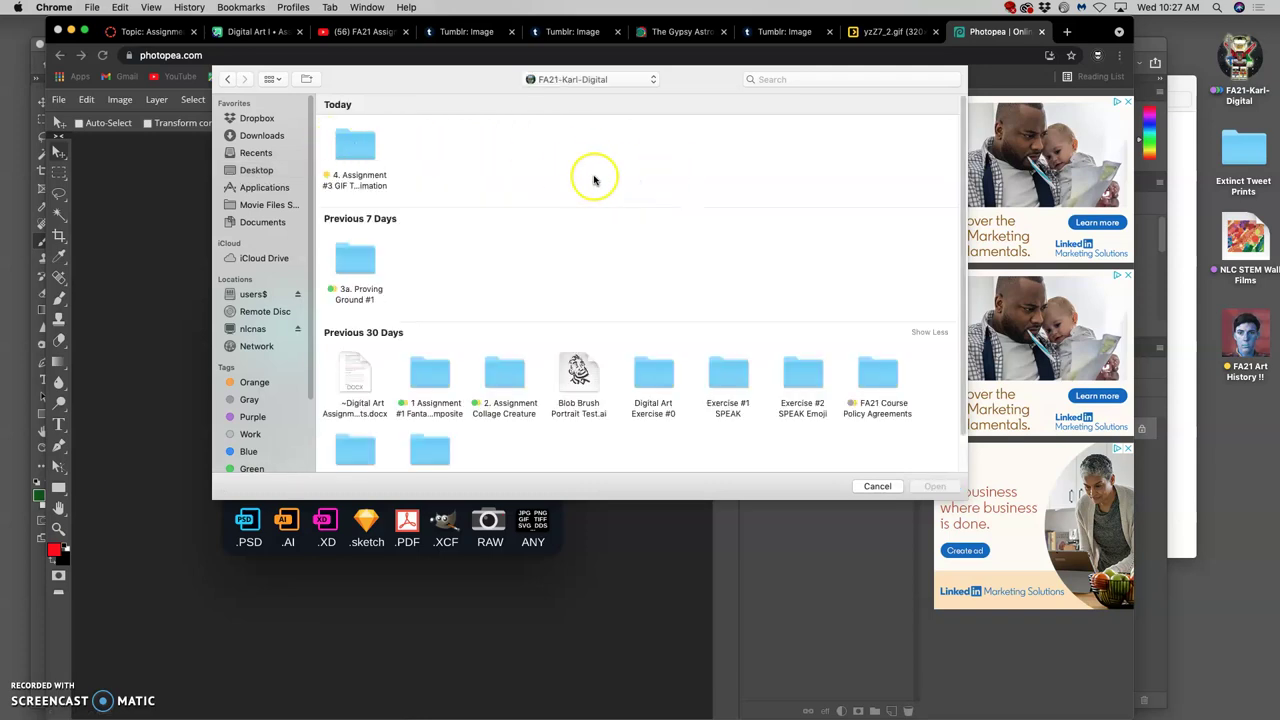
{"action": "double_click", "coordinate": [356, 148]}
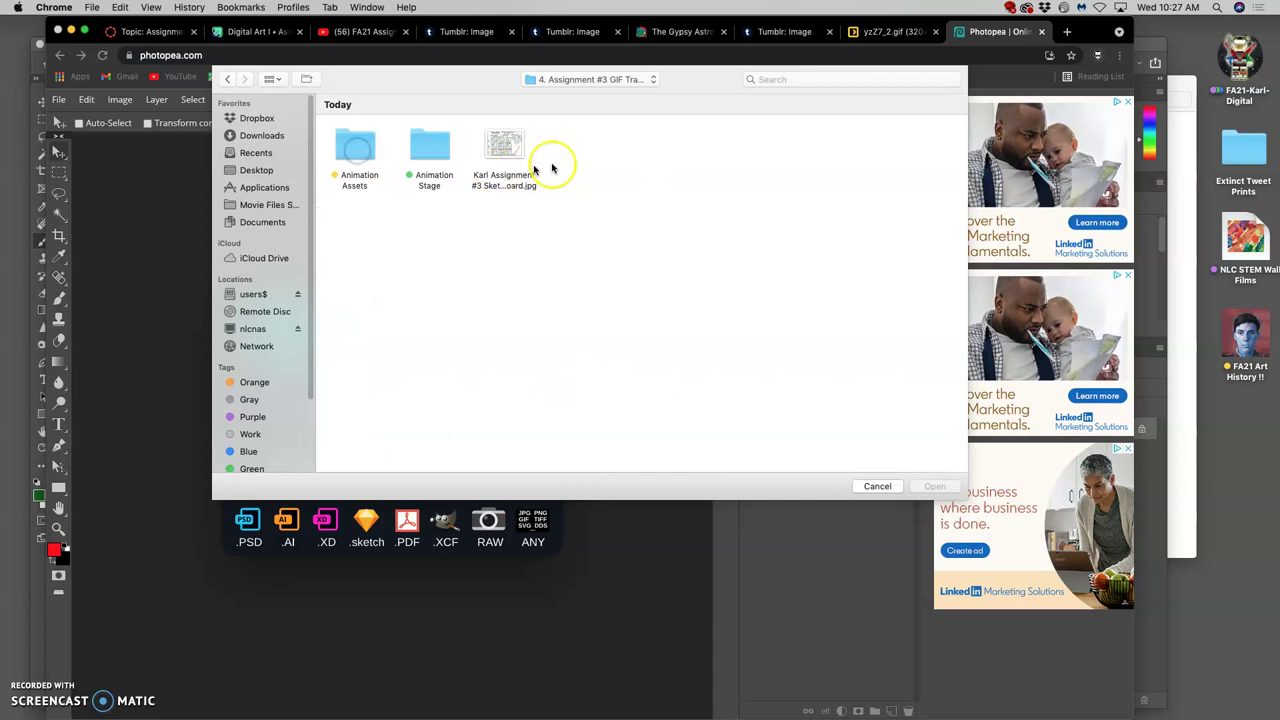
{"action": "left_click", "coordinate": [505, 143]}
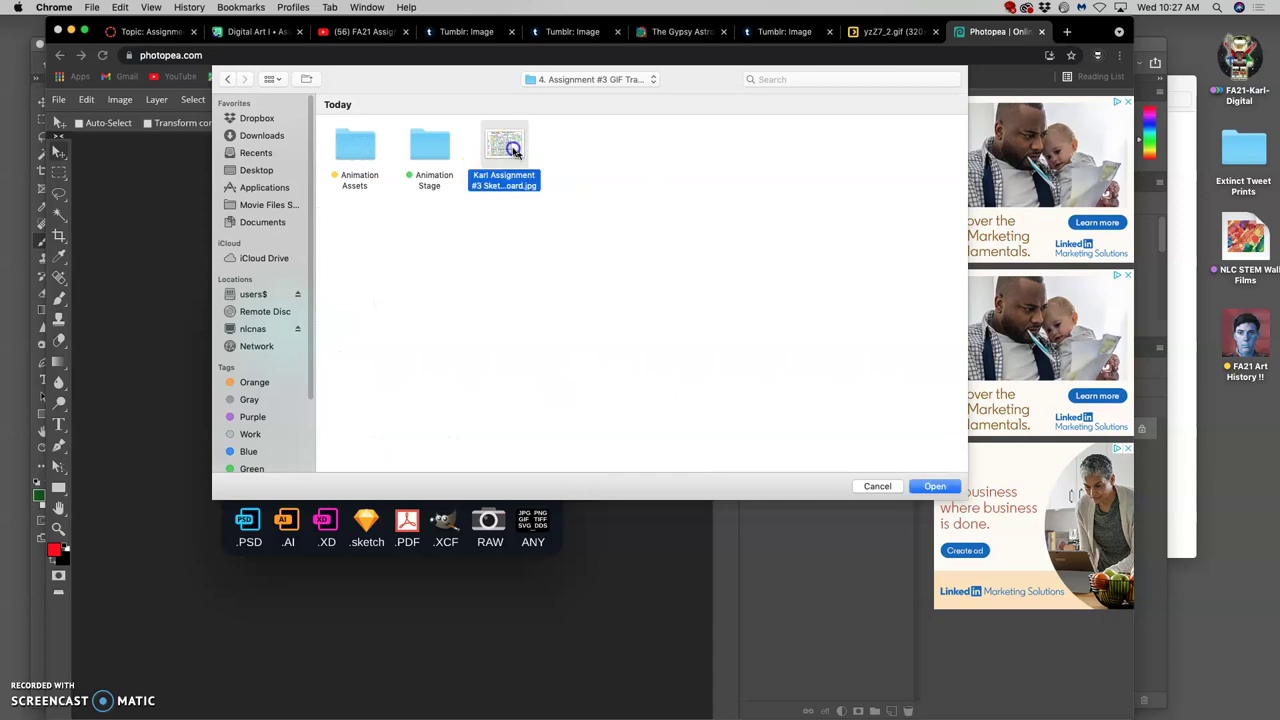
{"action": "left_click", "coordinate": [937, 487]}
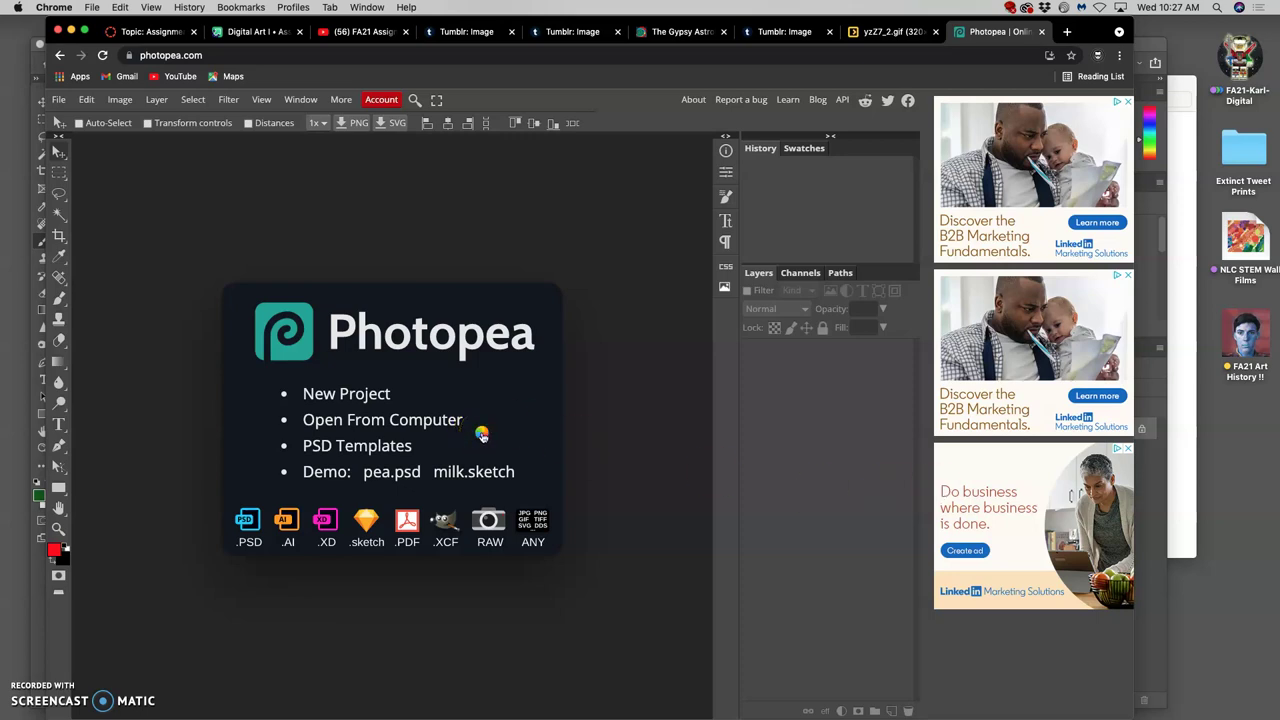
{"action": "left_click", "coordinate": [33, 50]}
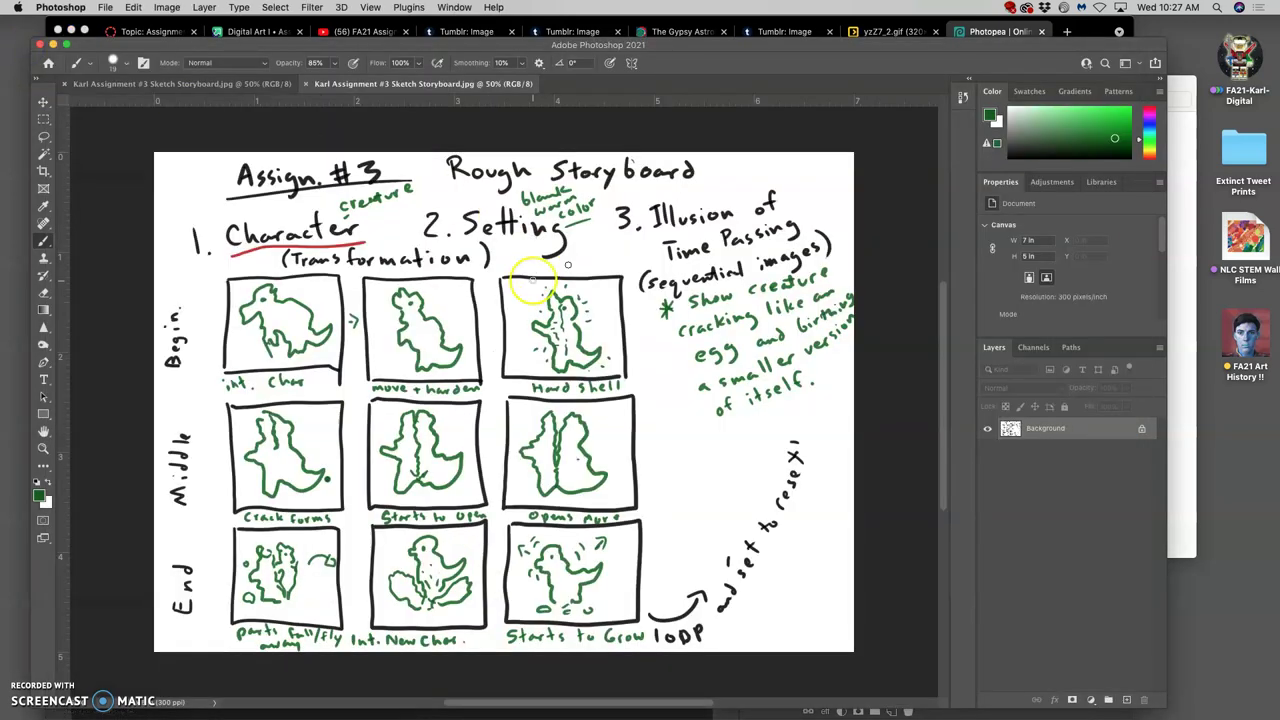
Move the Chrome window right so Photopea's storyboard sits beside Photoshop's copy, then return to Photoshop.
{"action": "left_click", "coordinate": [1100, 33]}
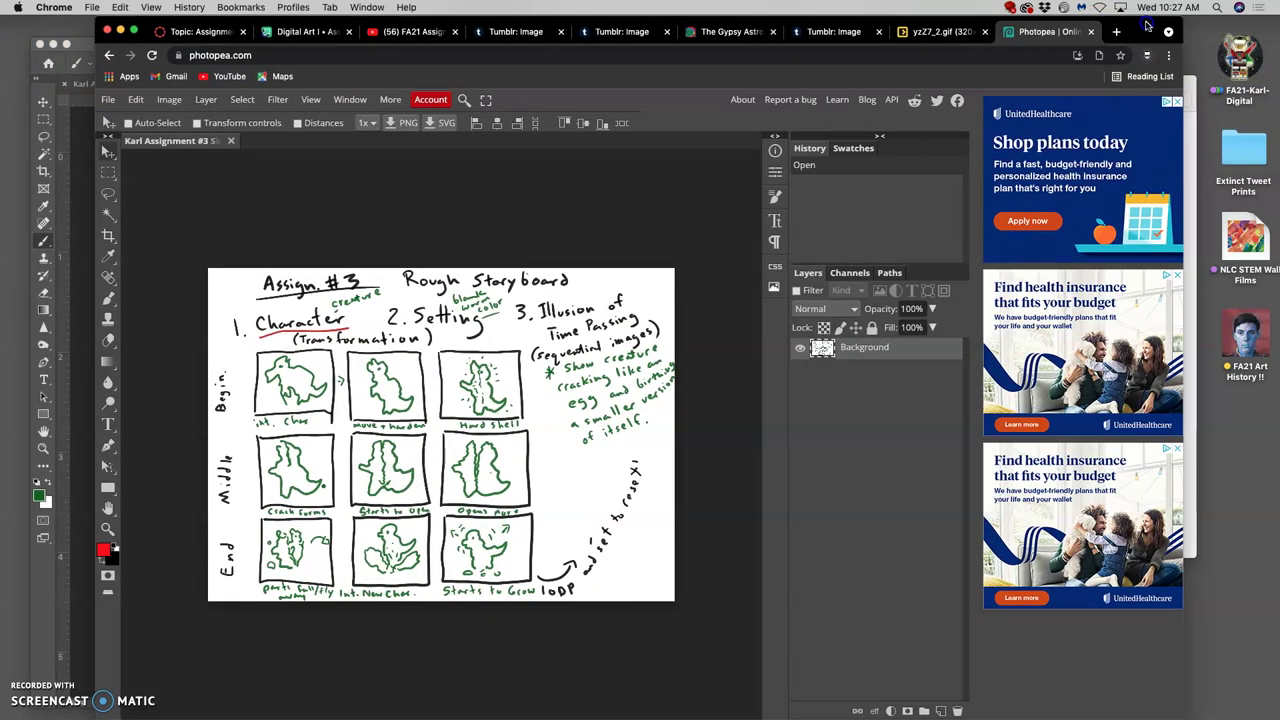
{"action": "left_click_drag", "start_coordinate": [1157, 22], "coordinate": [1167, 22]}
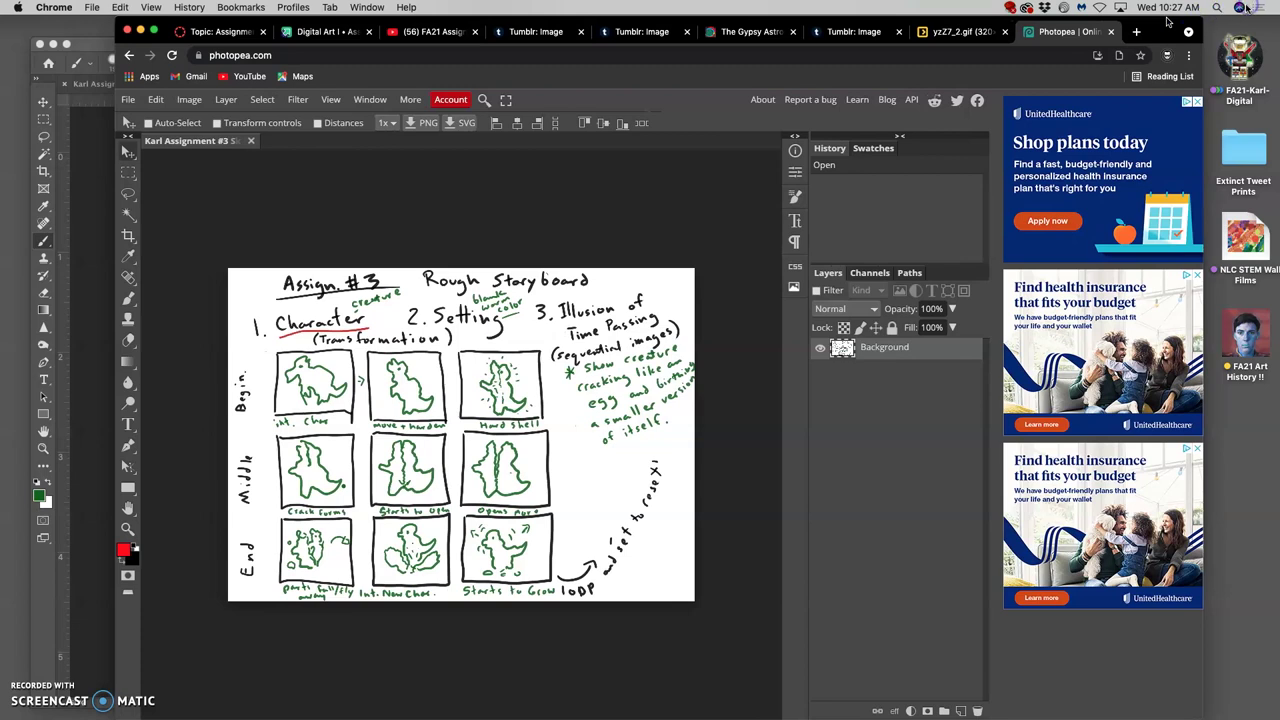
{"action": "left_click_drag", "start_coordinate": [188, 18], "coordinate": [474, 18]}
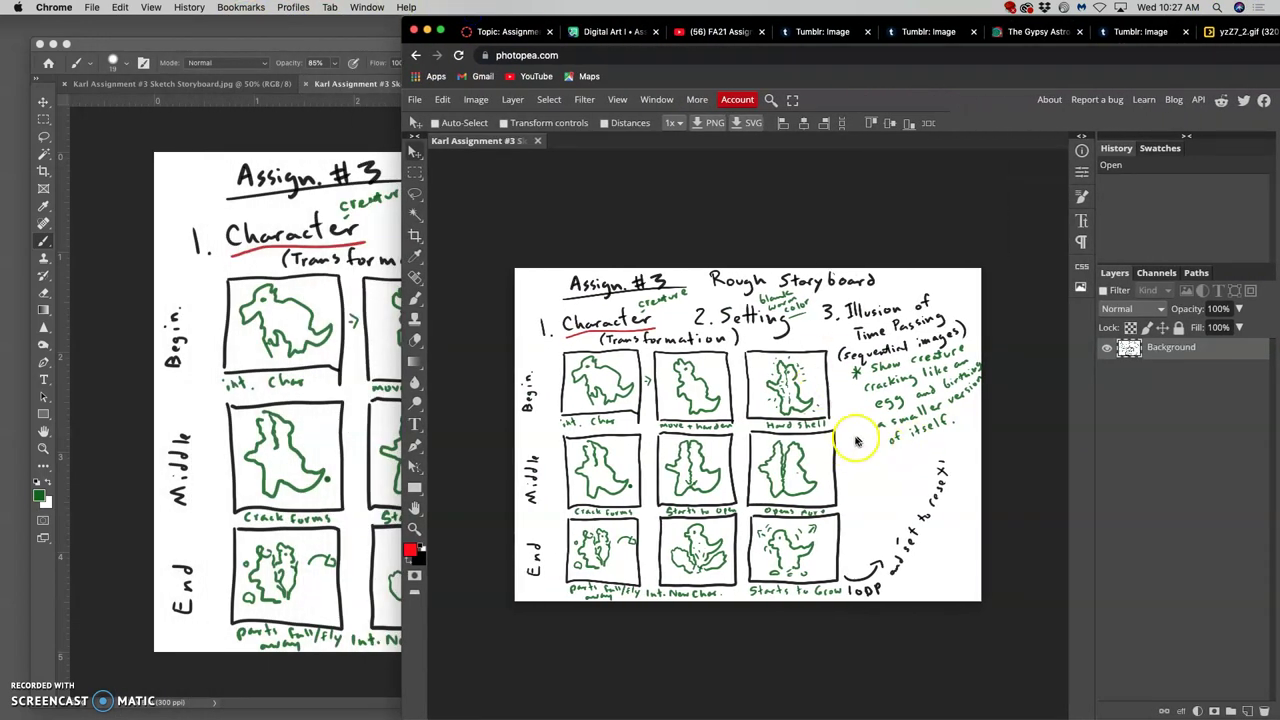
{"action": "left_click", "coordinate": [235, 266]}
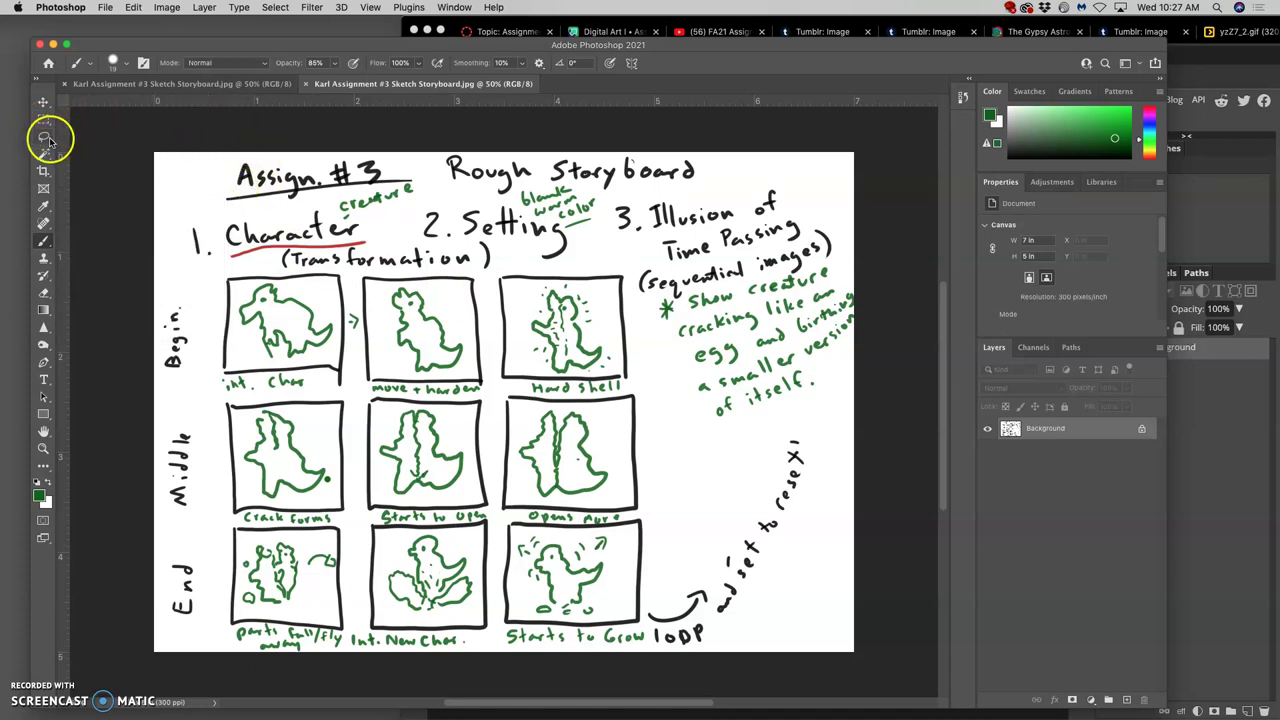
Use the Crop tool to frame the nine panels and commit a 4.26 × 3.59 in canvas.
{"action": "left_click", "coordinate": [43, 172]}
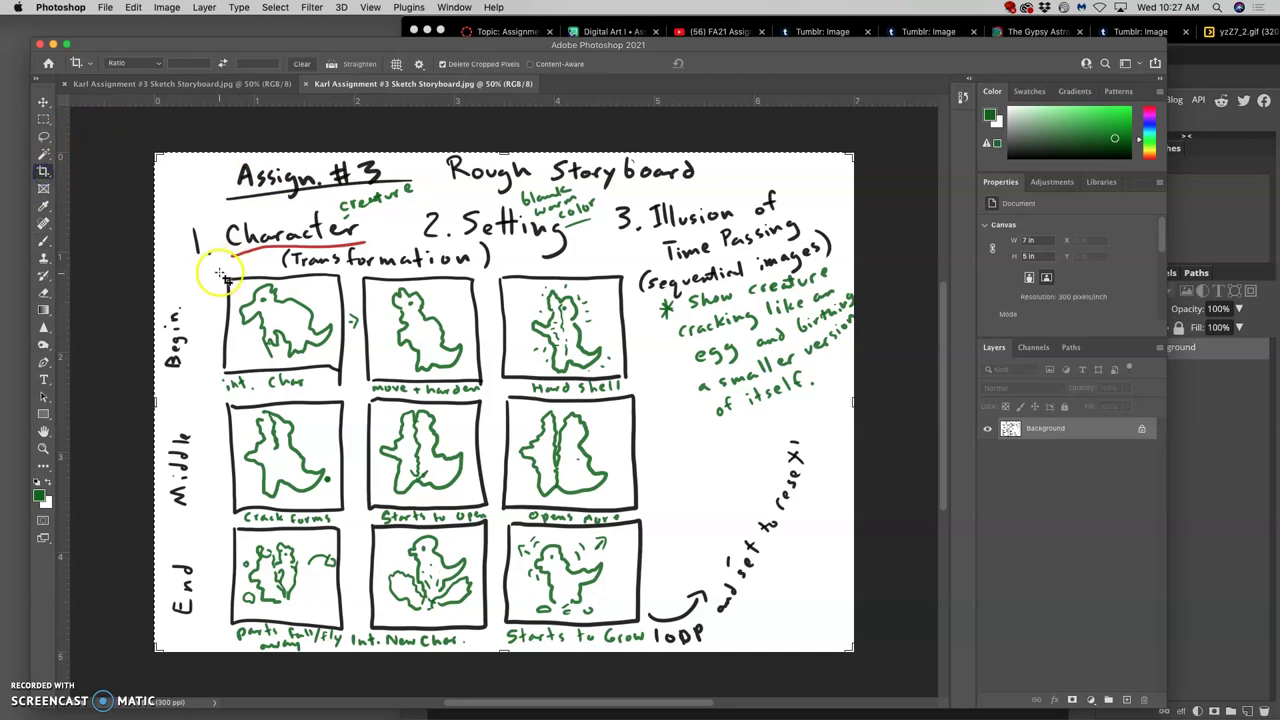
{"action": "left_click_drag", "start_coordinate": [221, 272], "coordinate": [641, 629]}
{"action": "key", "text": "Return"}
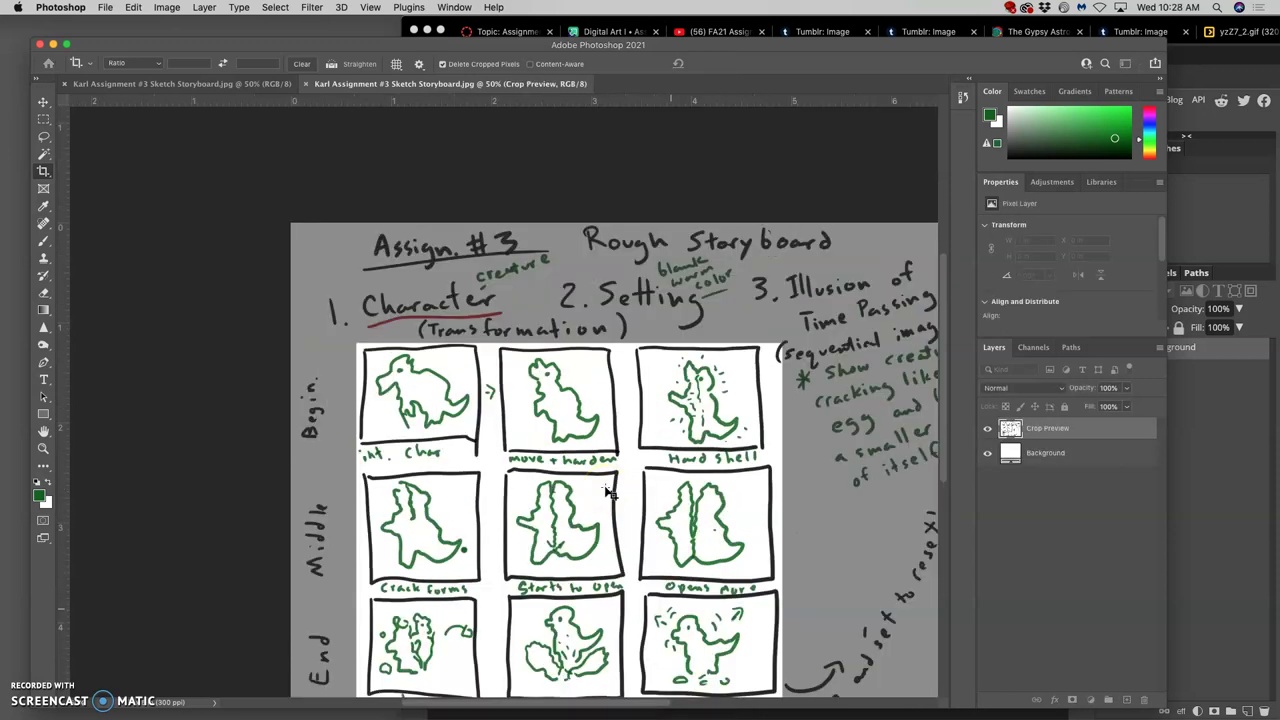
{"action": "left_click_drag", "start_coordinate": [443, 194], "coordinate": [442, 212]}
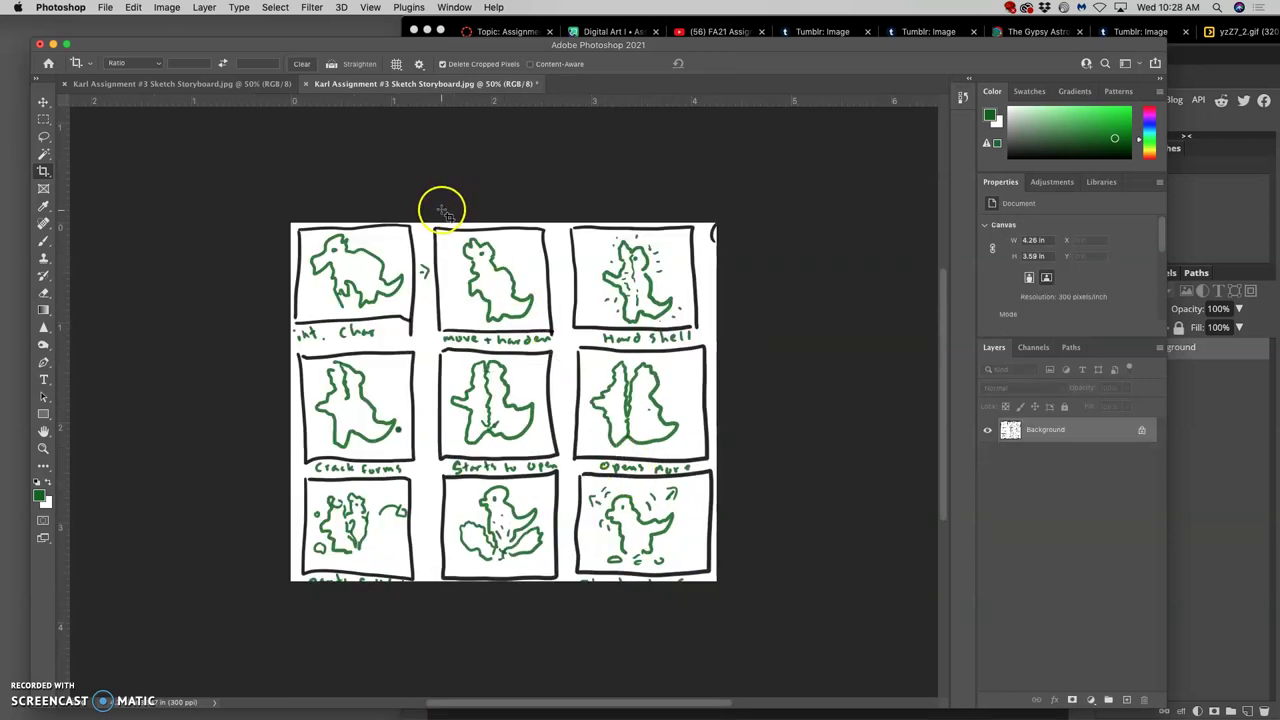
Marquee the first storyboard panel and copy it onto its own Layer 1.
{"action": "left_click", "coordinate": [43, 121]}
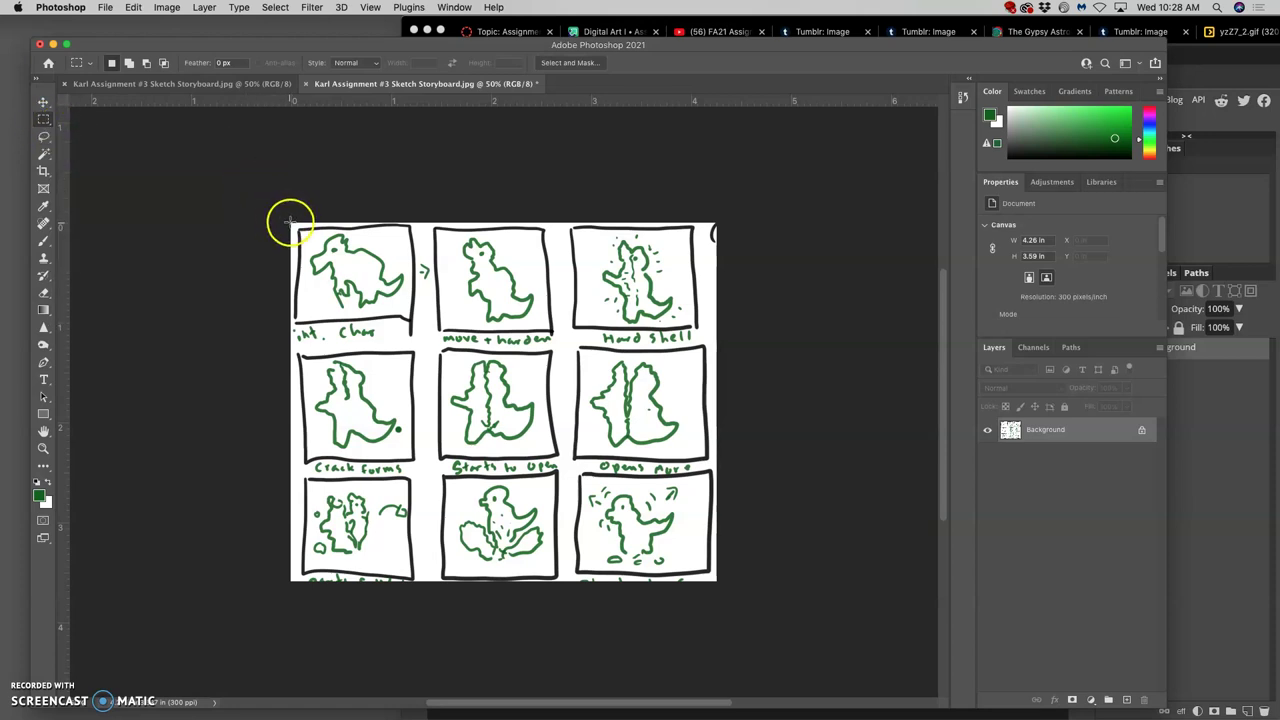
{"action": "left_click_drag", "start_coordinate": [290, 224], "coordinate": [472, 348]}
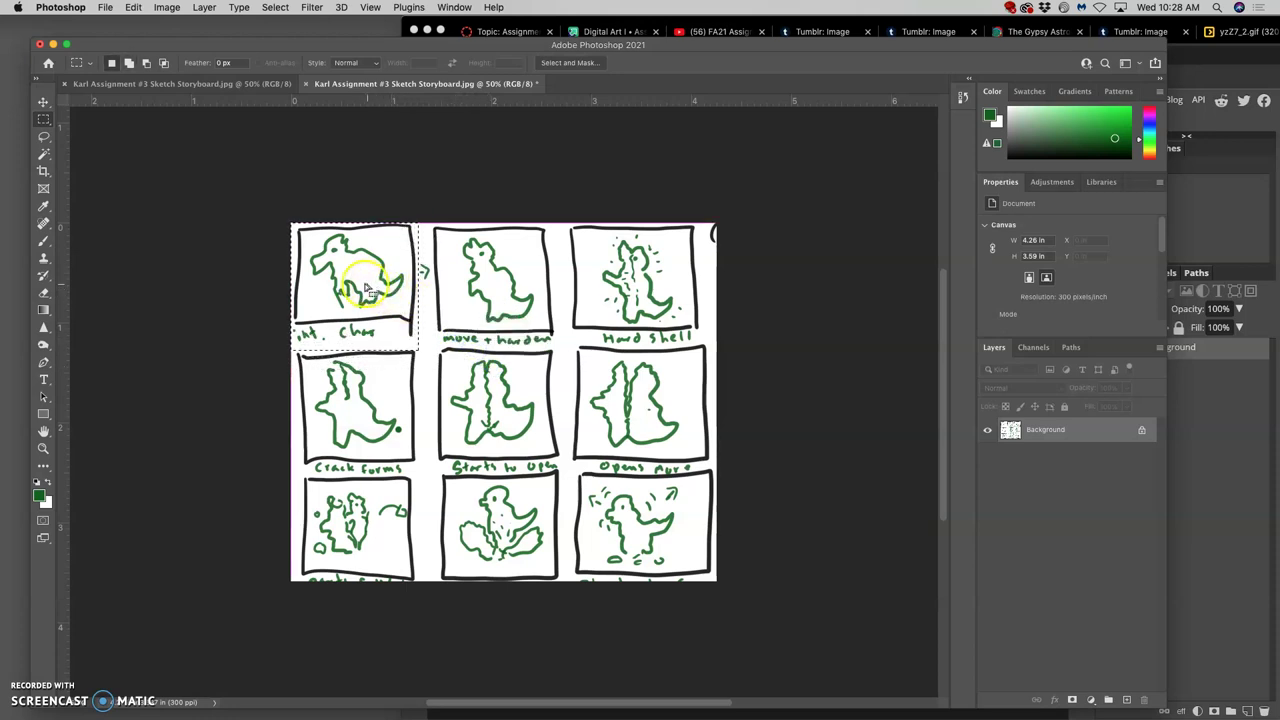
{"action": "mouse_move", "coordinate": [337, 277]}
{"action": "left_mouse_down"}
{"action": "mouse_move", "coordinate": [355, 278]}
{"action": "mouse_move", "coordinate": [340, 279]}
{"action": "left_mouse_up"}
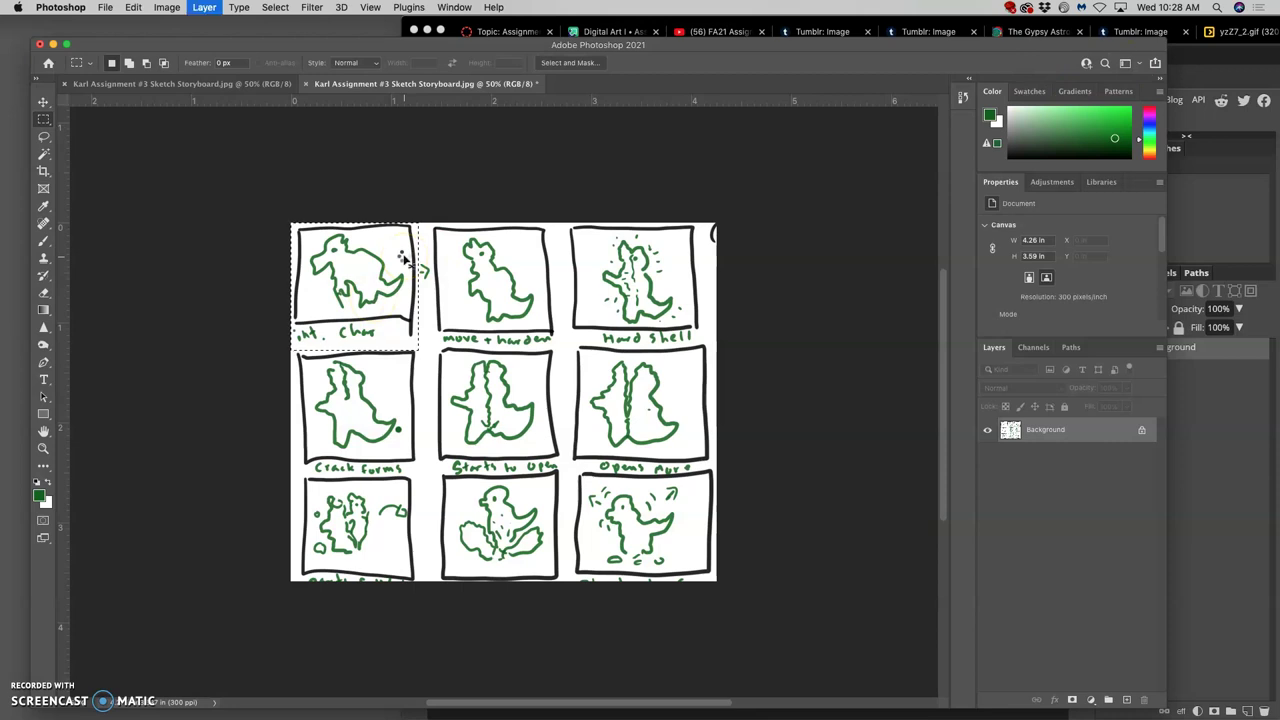
{"action": "key", "text": "super+j"}
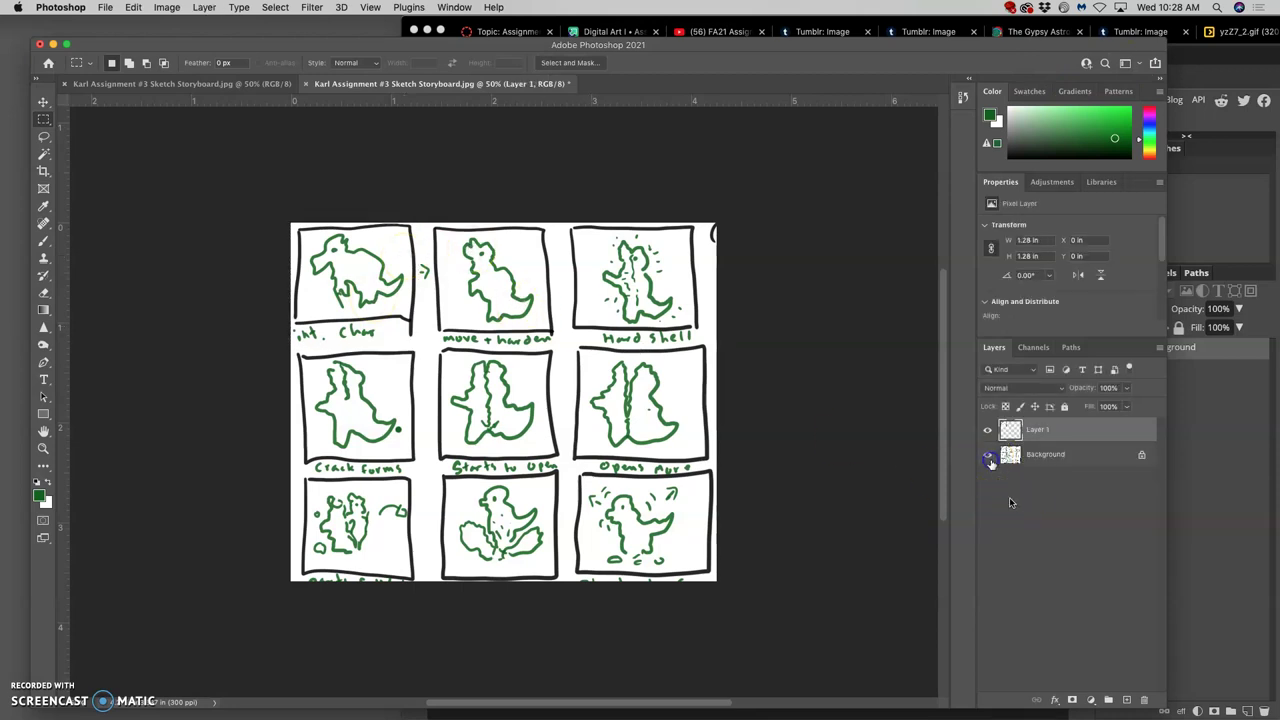
Hide the Background to confirm Layer 1 holds only the first panel.
{"action": "left_click", "coordinate": [989, 457]}
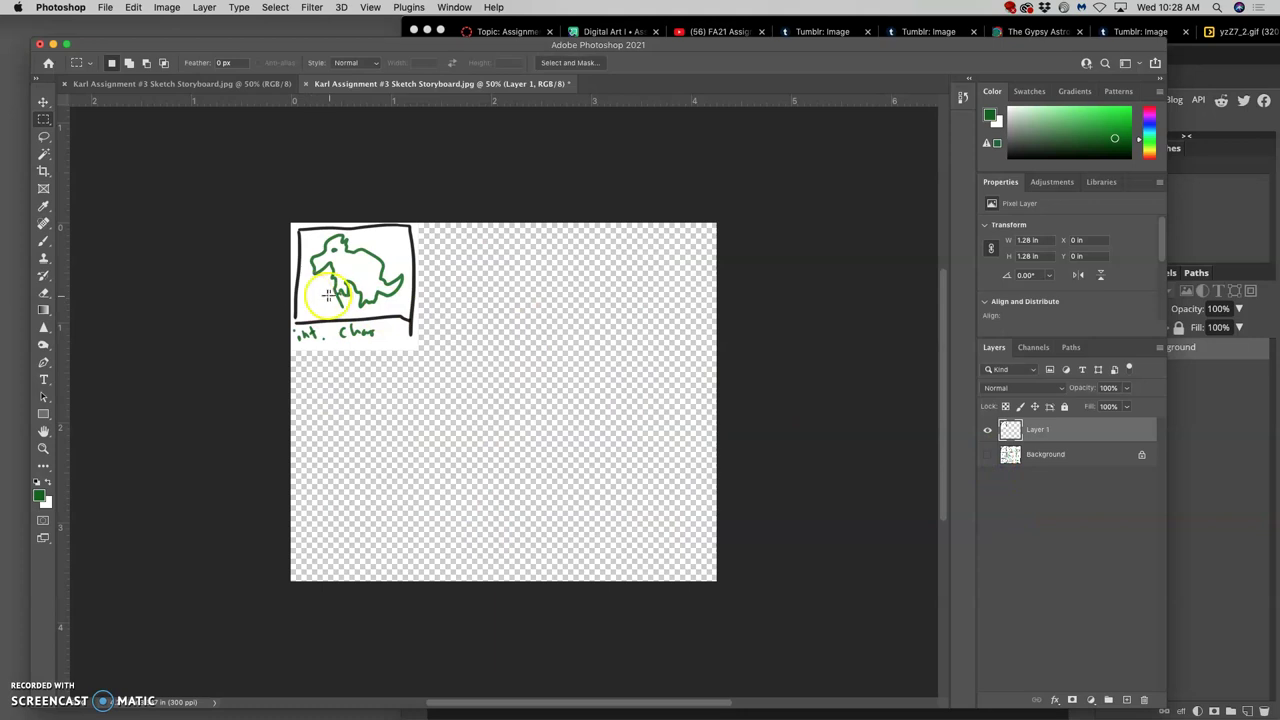
{"action": "left_click", "coordinate": [988, 455]}
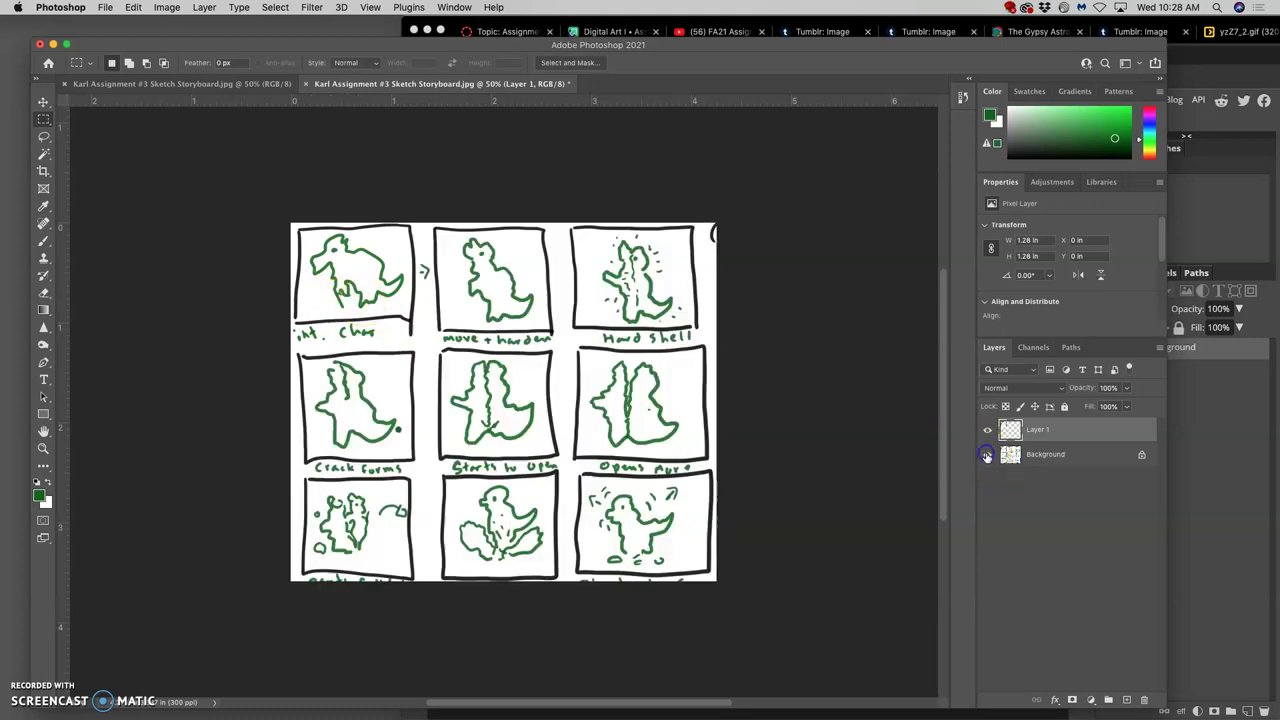
{"action": "left_click", "coordinate": [988, 455]}
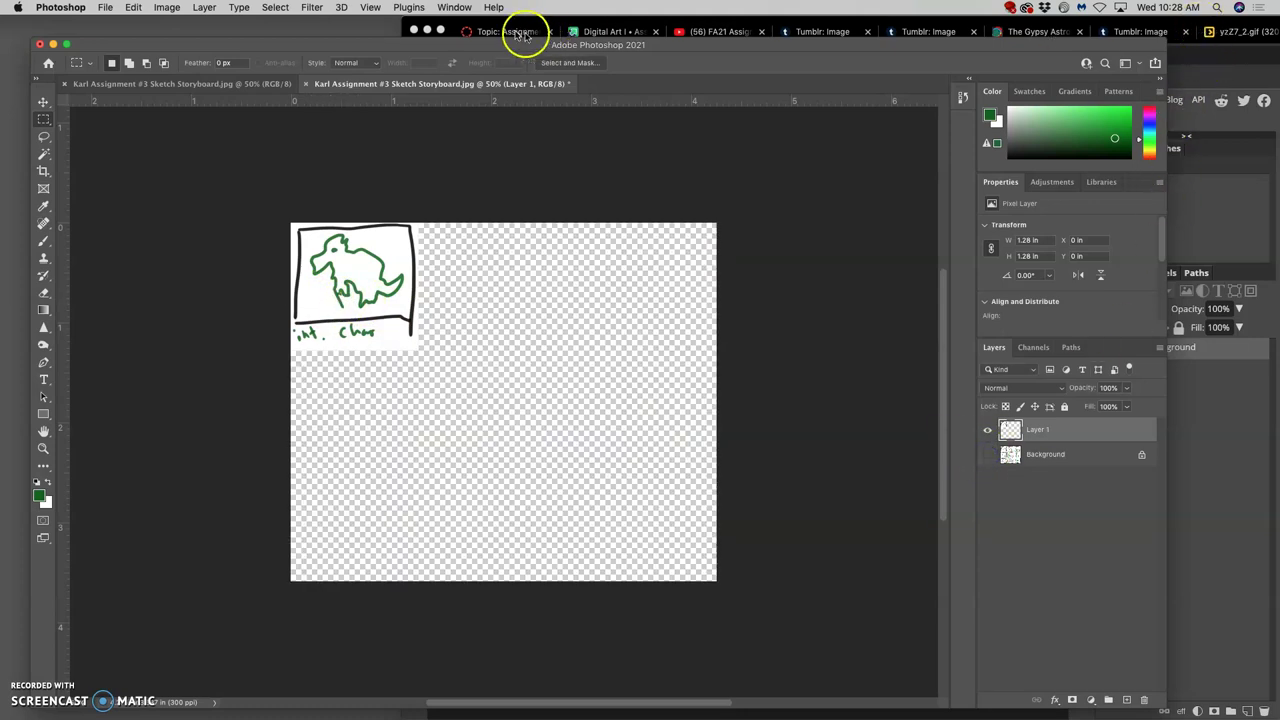
In Photopea, crop the storyboard image tightly to the nine-panel grid.
{"action": "left_click", "coordinate": [464, 29]}
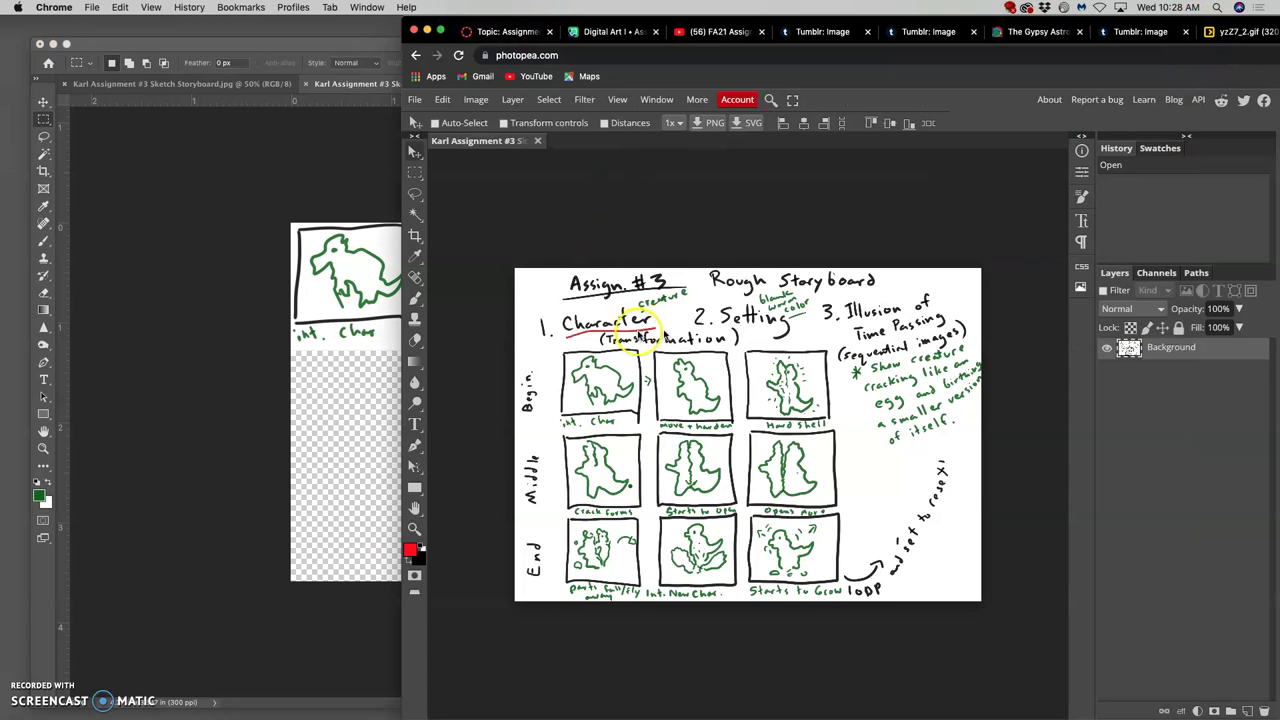
{"action": "left_click", "coordinate": [415, 235]}
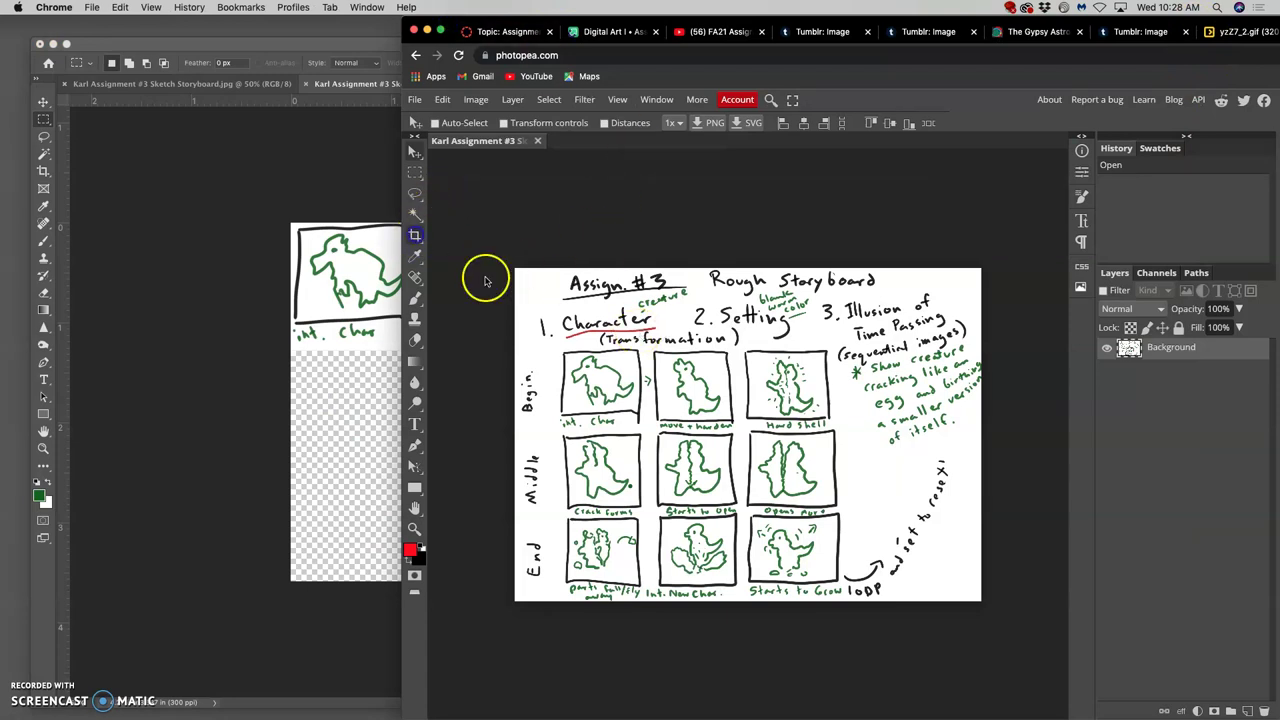
{"action": "left_click", "coordinate": [572, 352]}
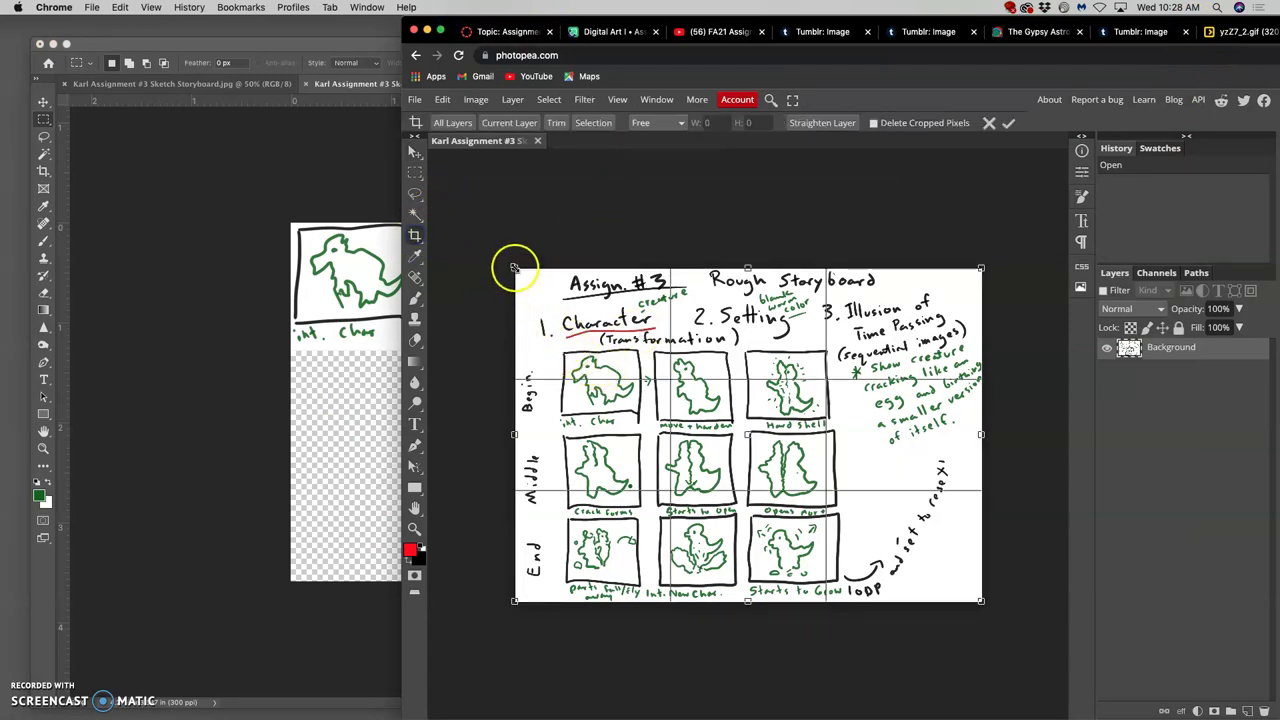
{"action": "left_click_drag", "start_coordinate": [514, 270], "coordinate": [848, 588]}
{"action": "left_click_drag", "start_coordinate": [520, 272], "coordinate": [557, 347]}
{"action": "left_click_drag", "start_coordinate": [848, 467], "coordinate": [842, 467]}
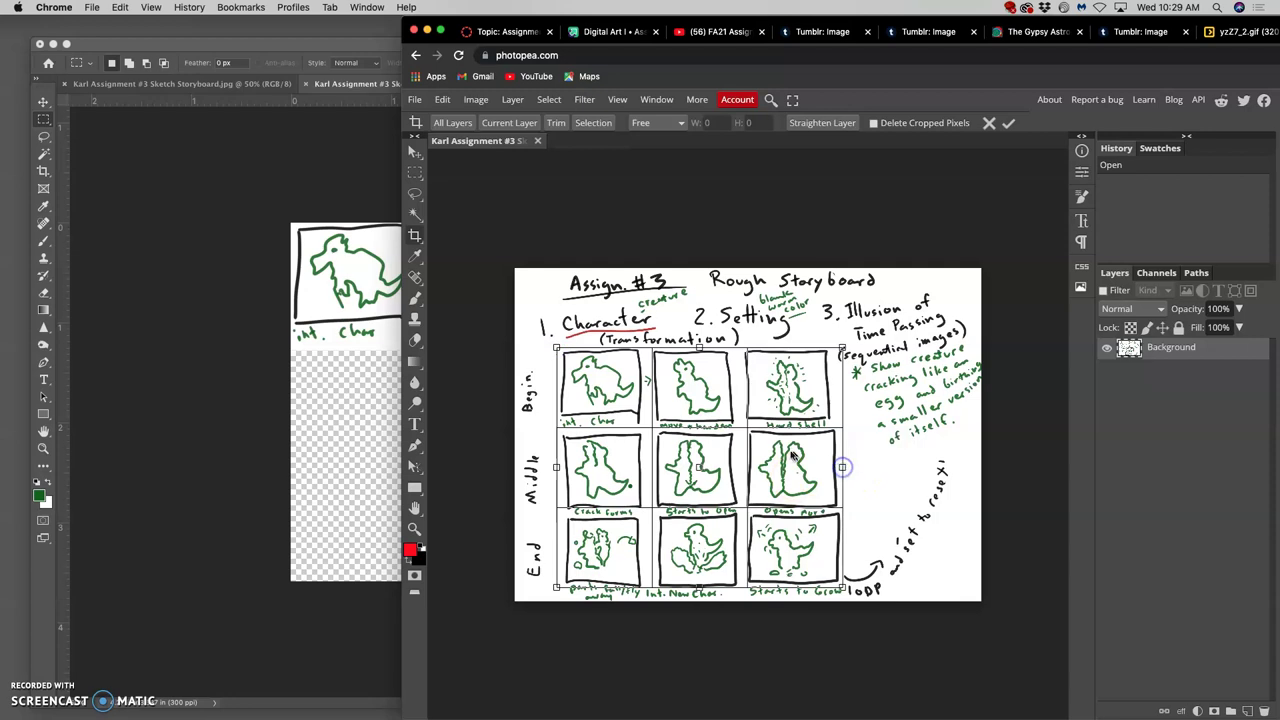
{"action": "double_click", "coordinate": [785, 460]}
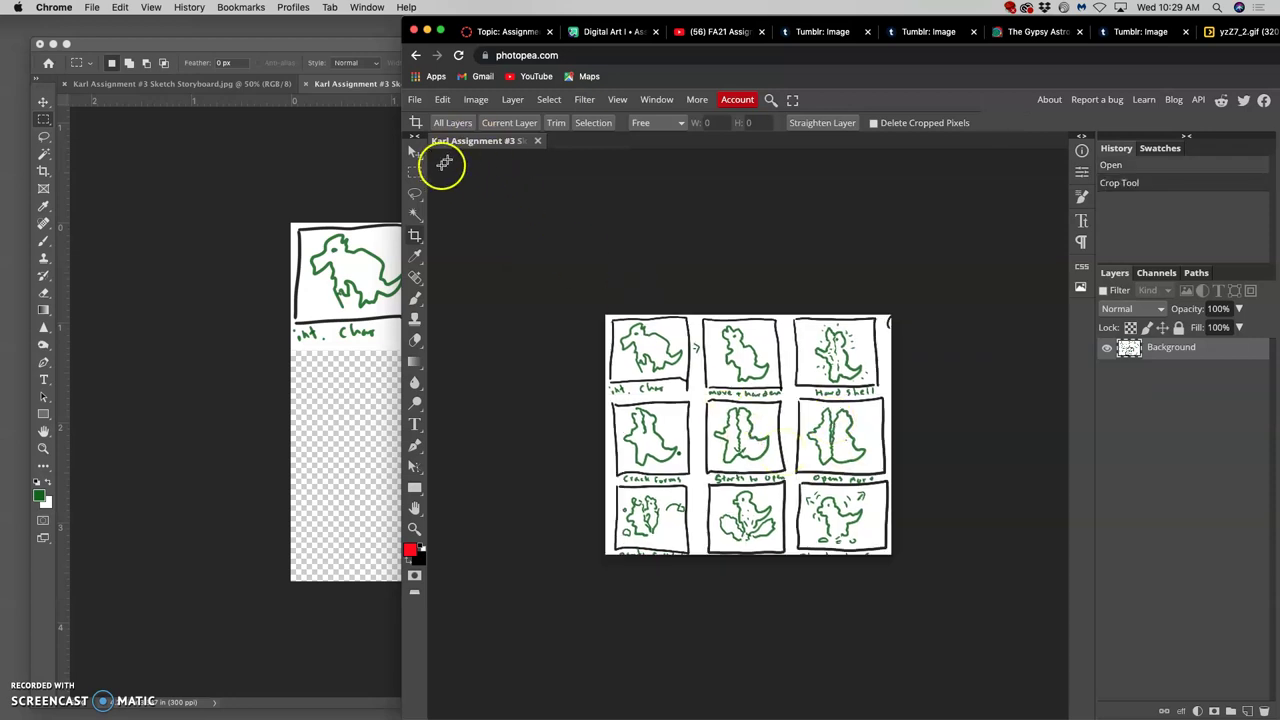
Marquee the top-left storyboard panel and copy it onto a new Layer 1.
{"action": "left_click", "coordinate": [416, 176]}
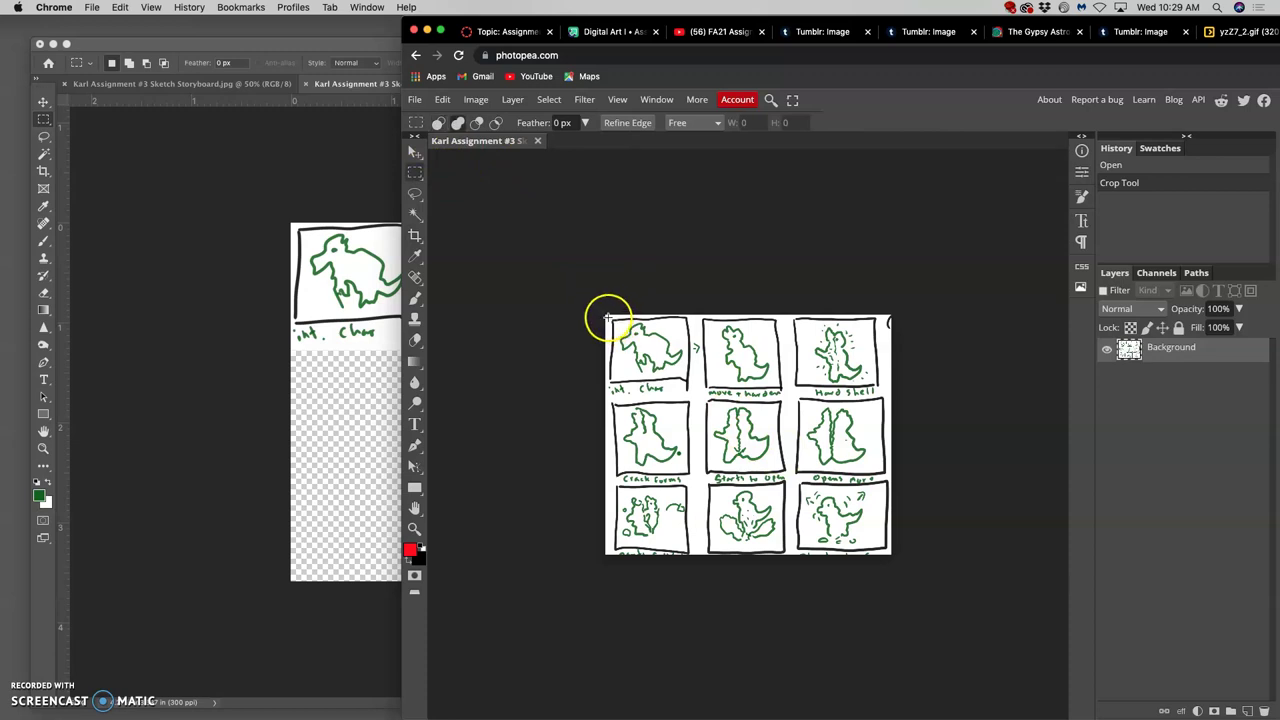
{"action": "left_click_drag", "start_coordinate": [605, 315], "coordinate": [690, 401]}
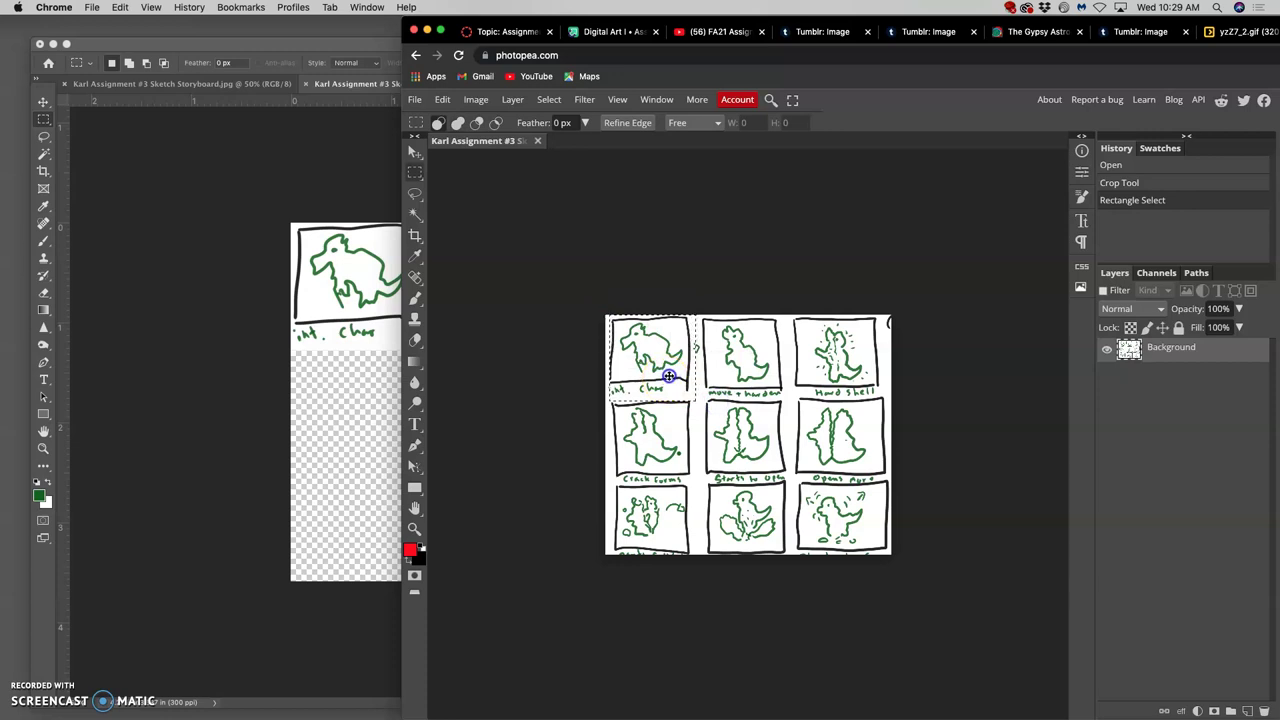
{"action": "left_click", "coordinate": [669, 375]}
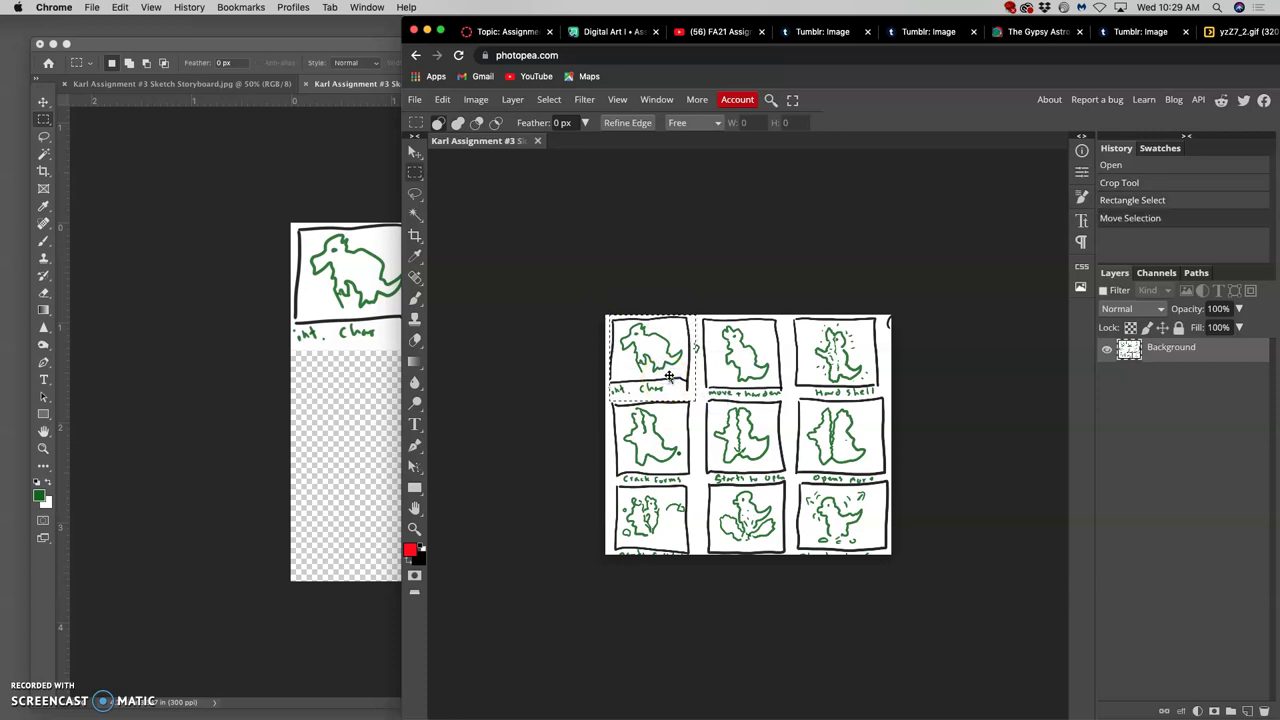
{"action": "key", "text": "super+j"}
Toggle the Background on and off to check Layer 1, leaving it visible.
{"action": "left_click", "coordinate": [1106, 374]}
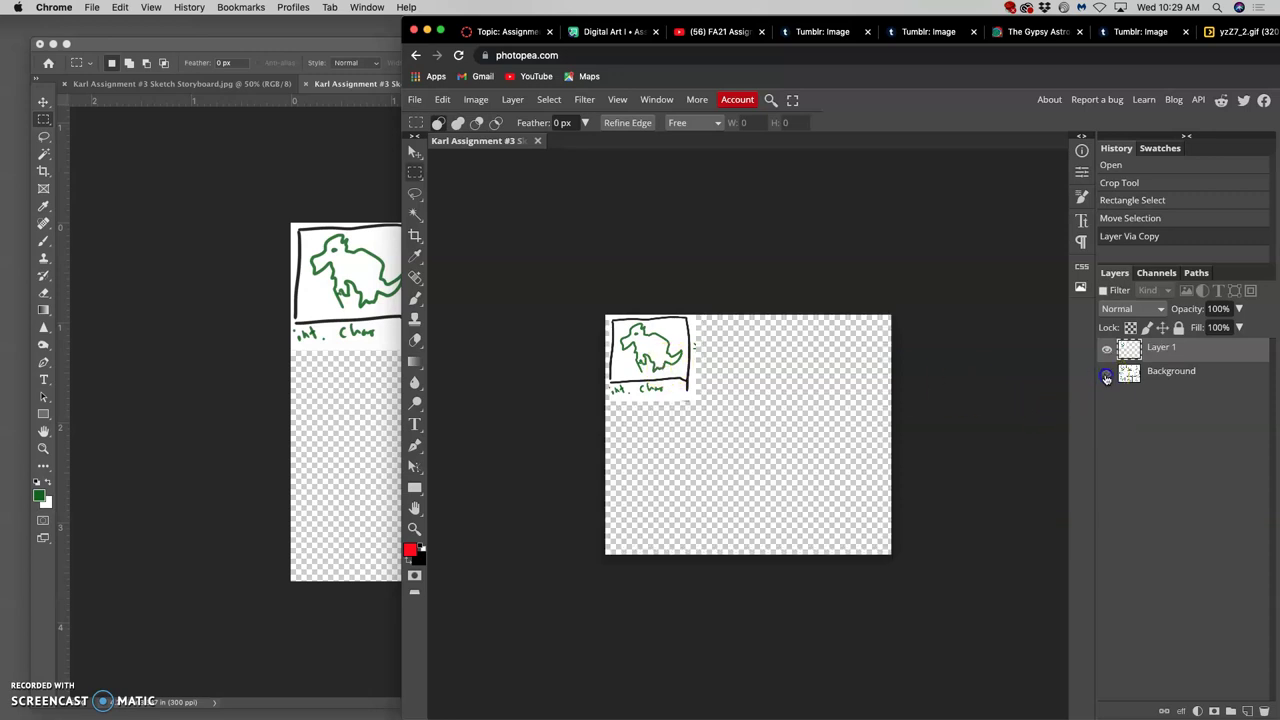
{"action": "left_click", "coordinate": [1106, 374]}
{"action": "left_click", "coordinate": [1106, 374]}
{"action": "left_click", "coordinate": [1106, 374]}
{"action": "left_click", "coordinate": [1106, 374]}
{"action": "left_click", "coordinate": [1106, 374]}
{"action": "left_click", "coordinate": [1106, 375]}
{"action": "left_click", "coordinate": [1106, 375]}
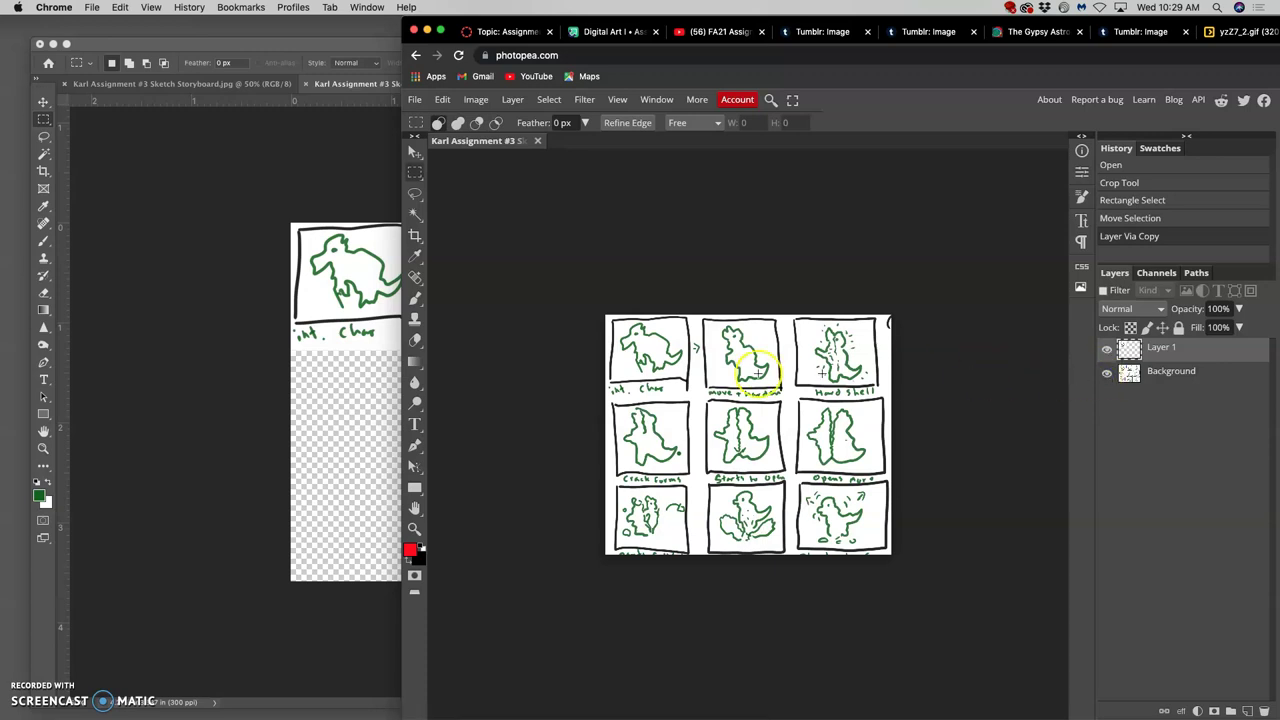
Back in Photoshop, copy the move + harden panel from Background onto Layer 2.
{"action": "left_click", "coordinate": [383, 388]}
{"action": "left_click", "coordinate": [988, 455]}
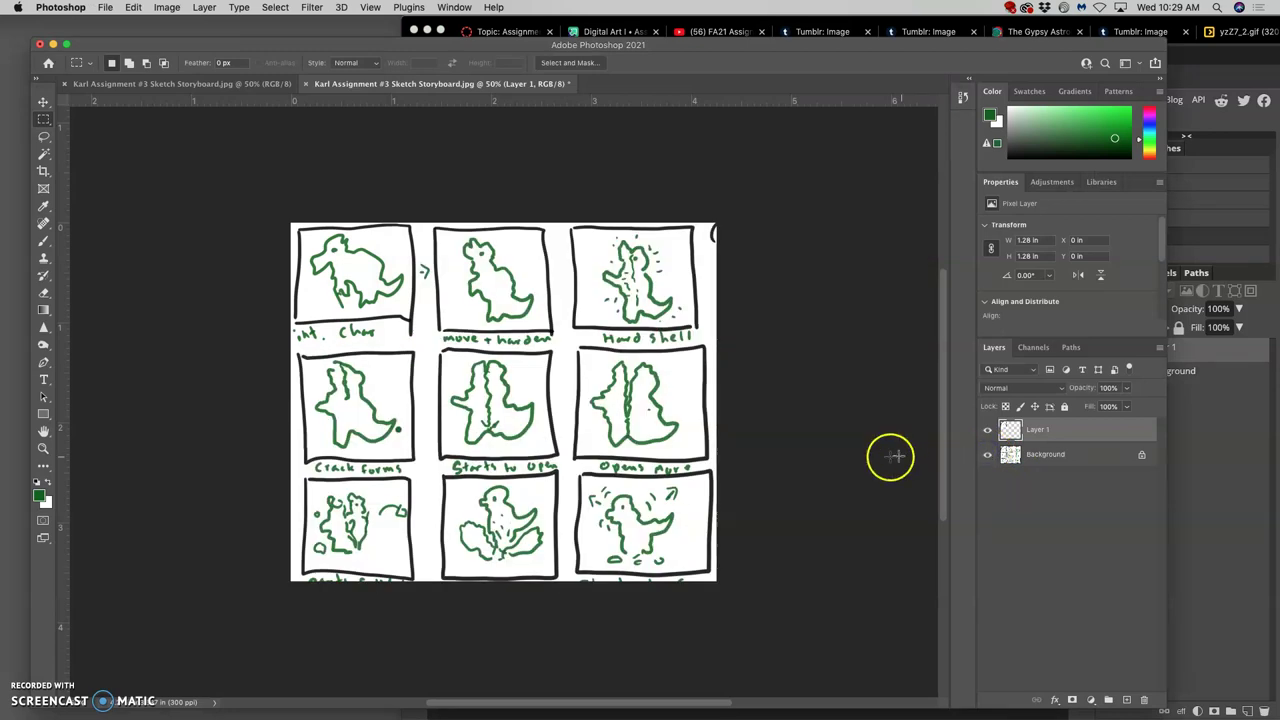
{"action": "left_click", "coordinate": [1069, 465]}
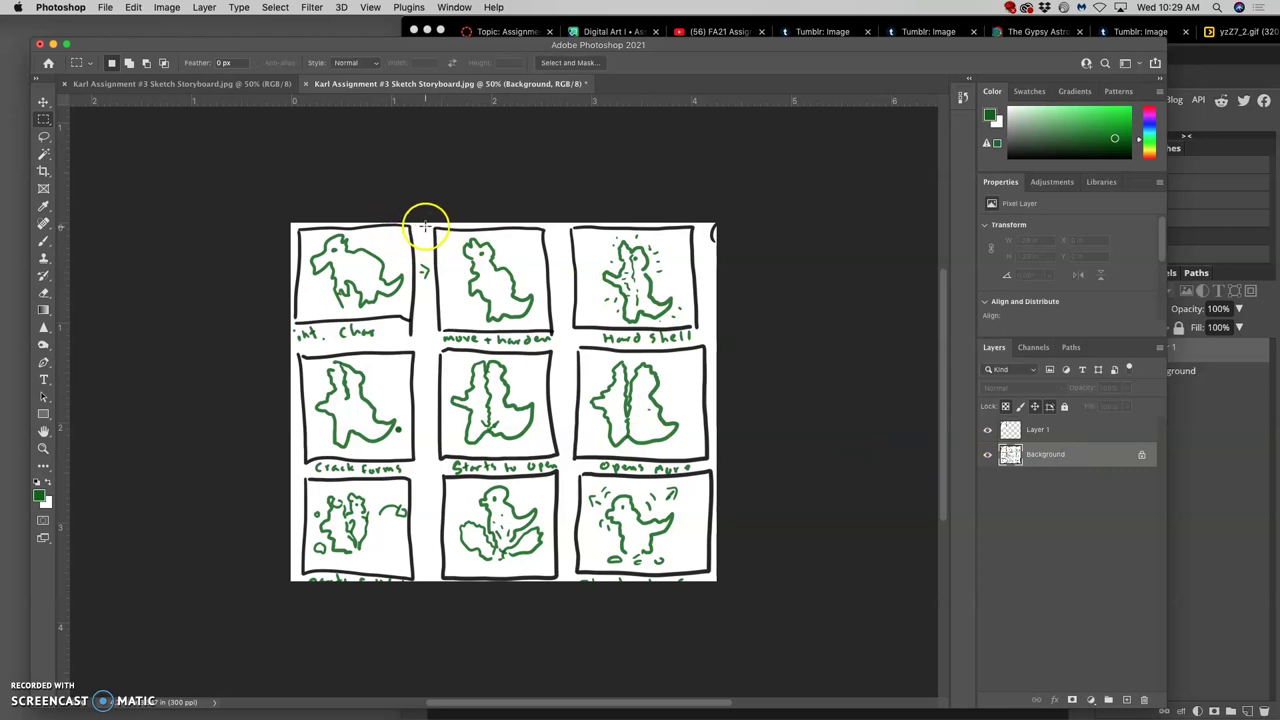
{"action": "left_click_drag", "start_coordinate": [427, 223], "coordinate": [582, 345]}
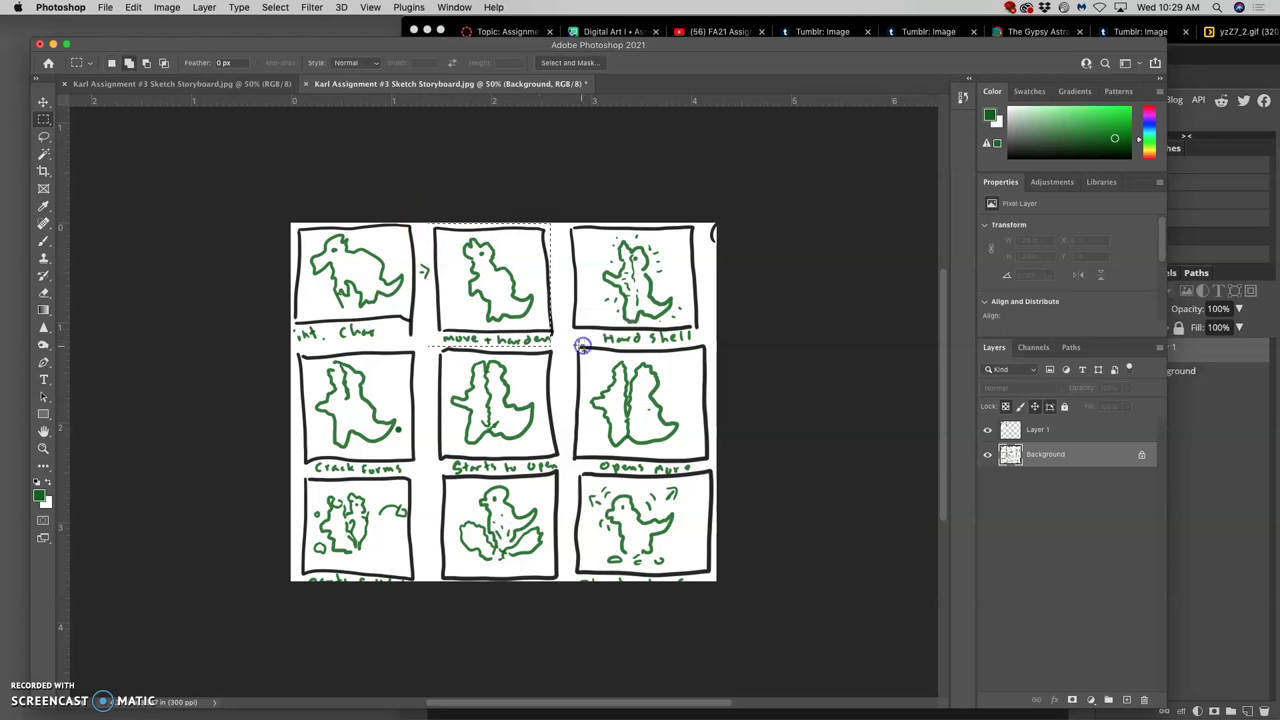
{"action": "left_click", "coordinate": [510, 318]}
{"action": "left_click_drag", "start_coordinate": [510, 318], "coordinate": [511, 315]}
{"action": "key", "text": "super+j"}
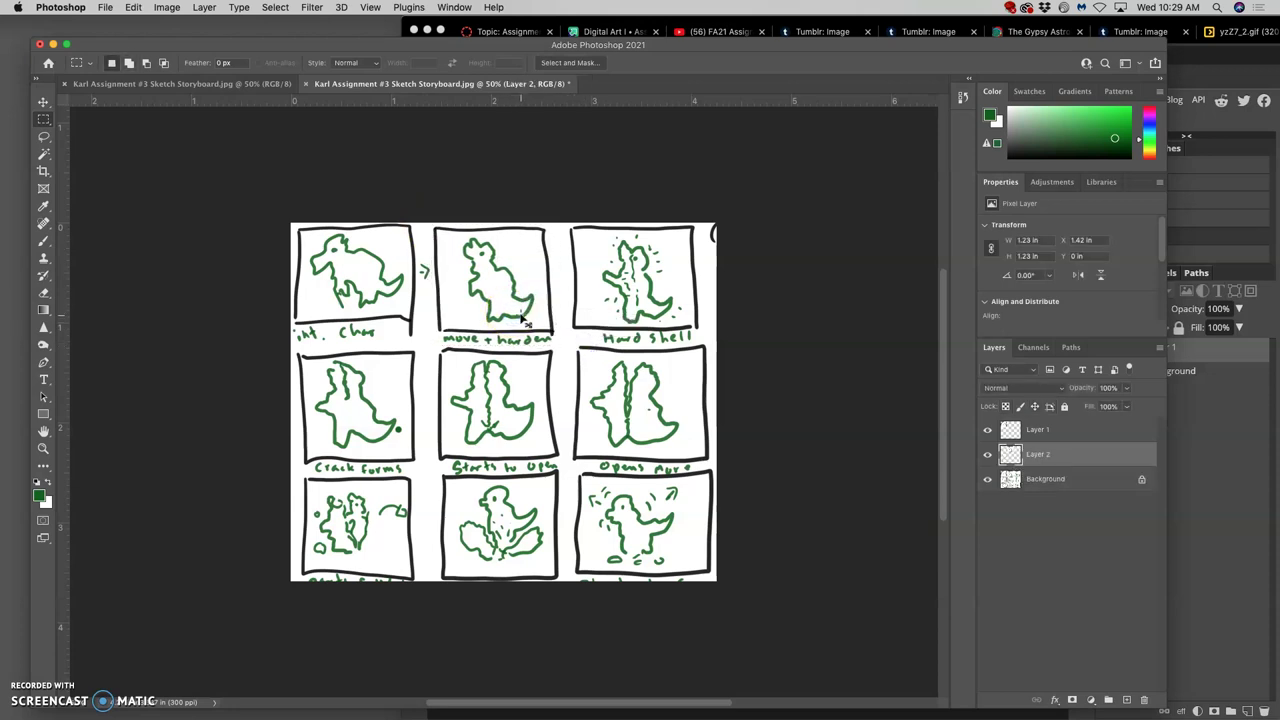
Copy the Hard Shell panel from Background onto Layer 3.
{"action": "left_click", "coordinate": [1048, 479]}
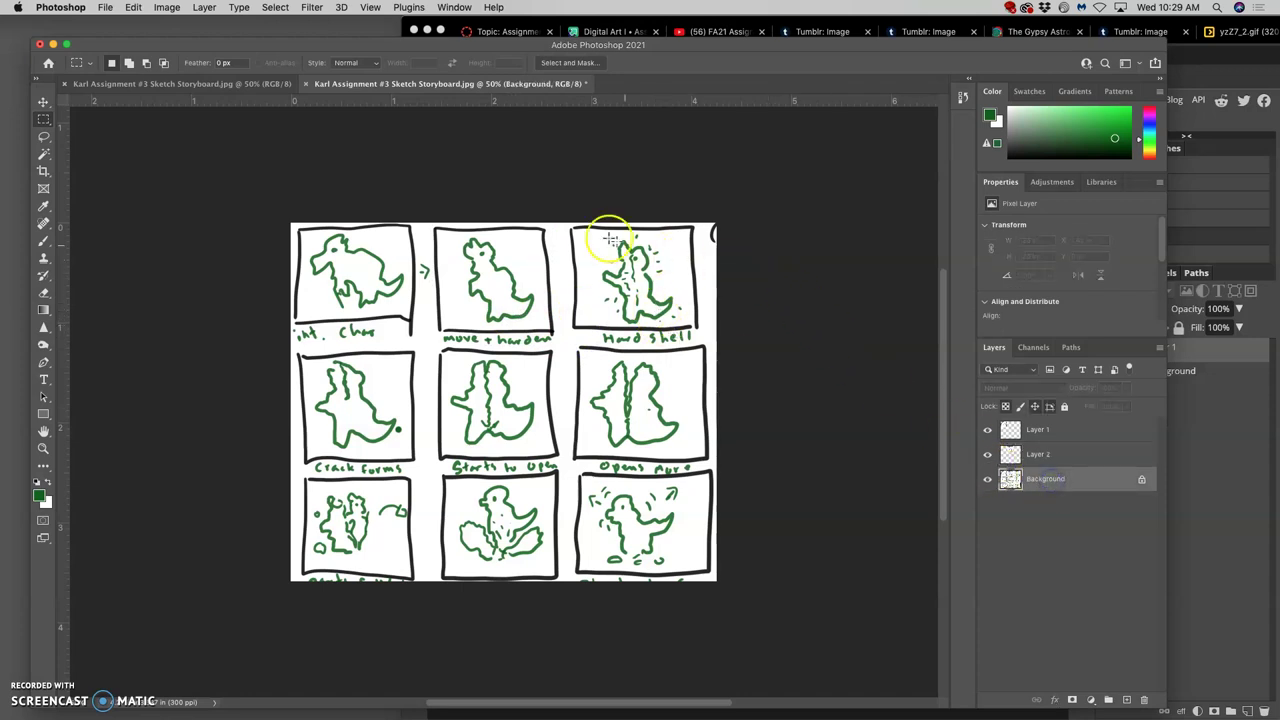
{"action": "left_click_drag", "start_coordinate": [569, 223], "coordinate": [702, 350]}
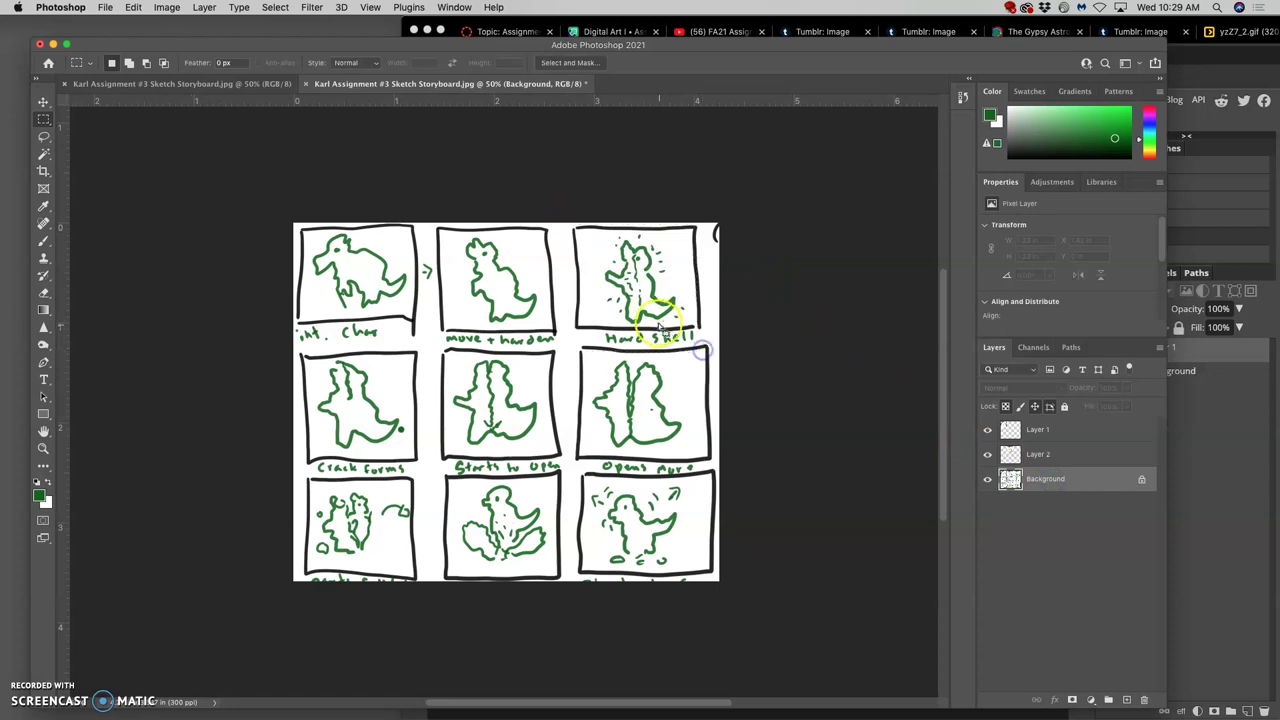
{"action": "left_click_drag", "start_coordinate": [641, 309], "coordinate": [649, 312]}
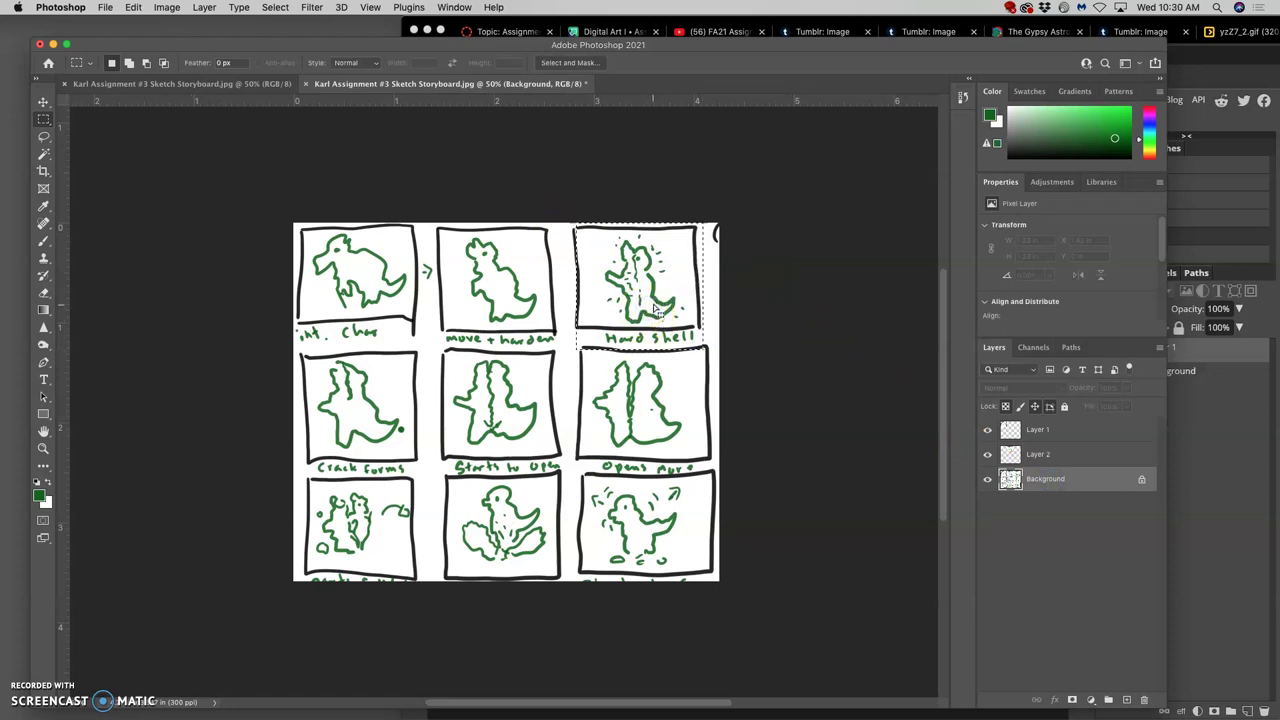
{"action": "key", "text": "super+j"}
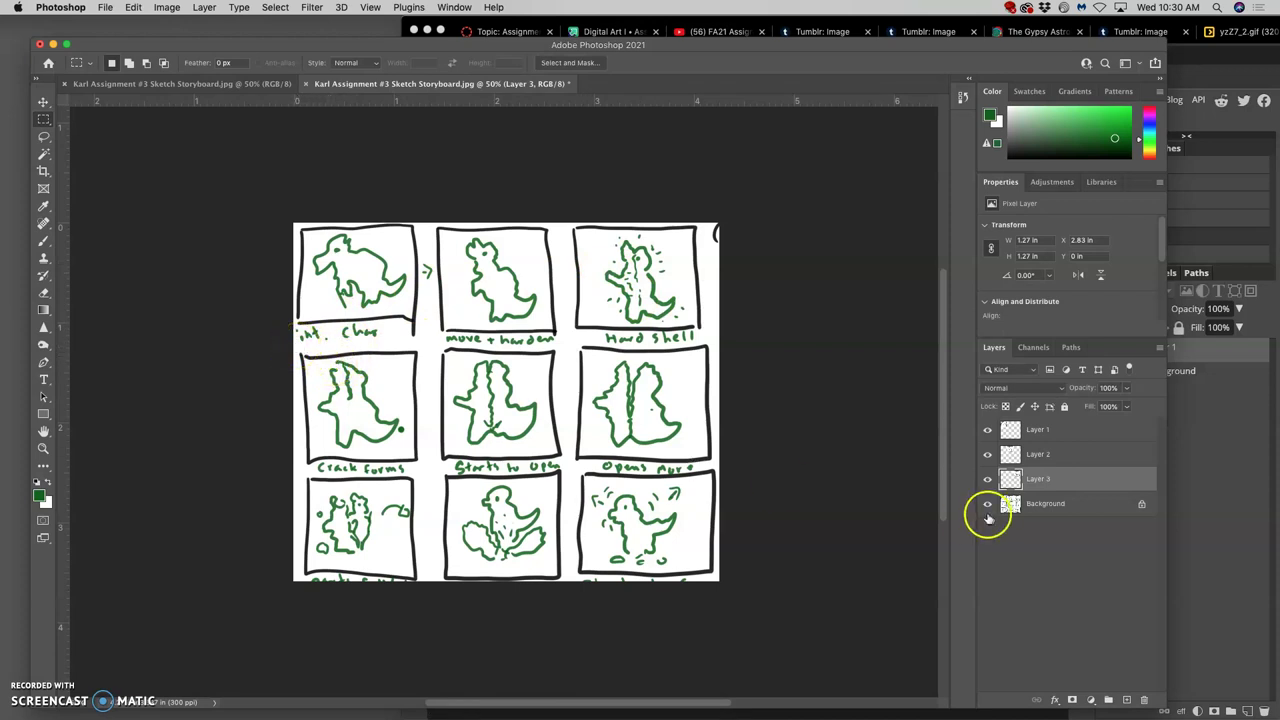
Copy the Crack forms panel from Background onto Layer 4.
{"action": "left_click", "coordinate": [1050, 505]}
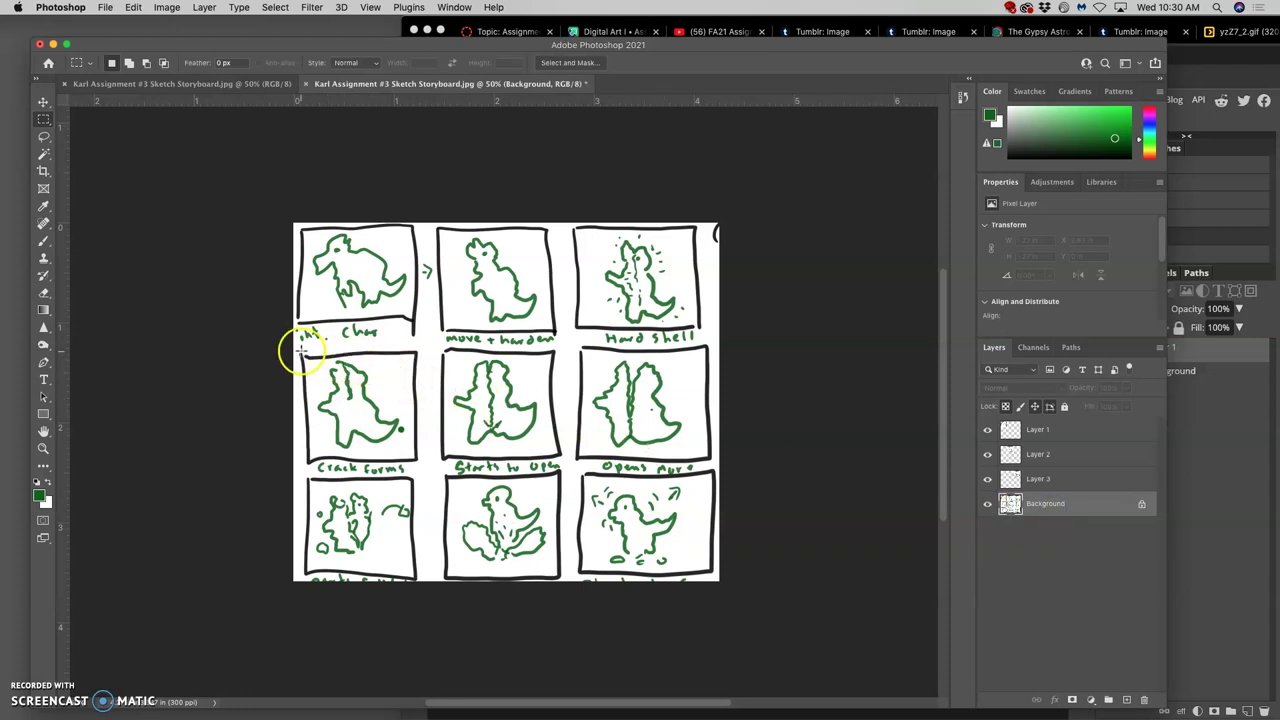
{"action": "left_click_drag", "start_coordinate": [296, 349], "coordinate": [465, 471]}
{"action": "left_click_drag", "start_coordinate": [381, 432], "coordinate": [386, 432]}
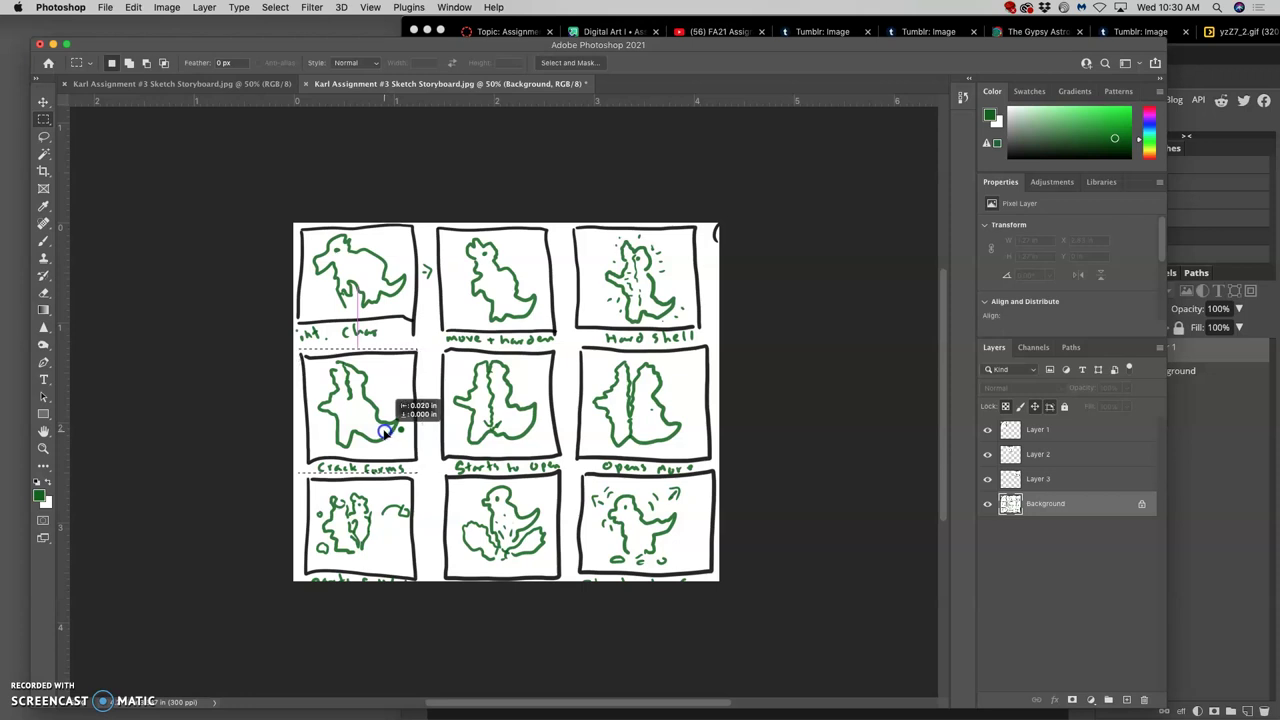
{"action": "left_click_drag", "start_coordinate": [386, 432], "coordinate": [388, 435]}
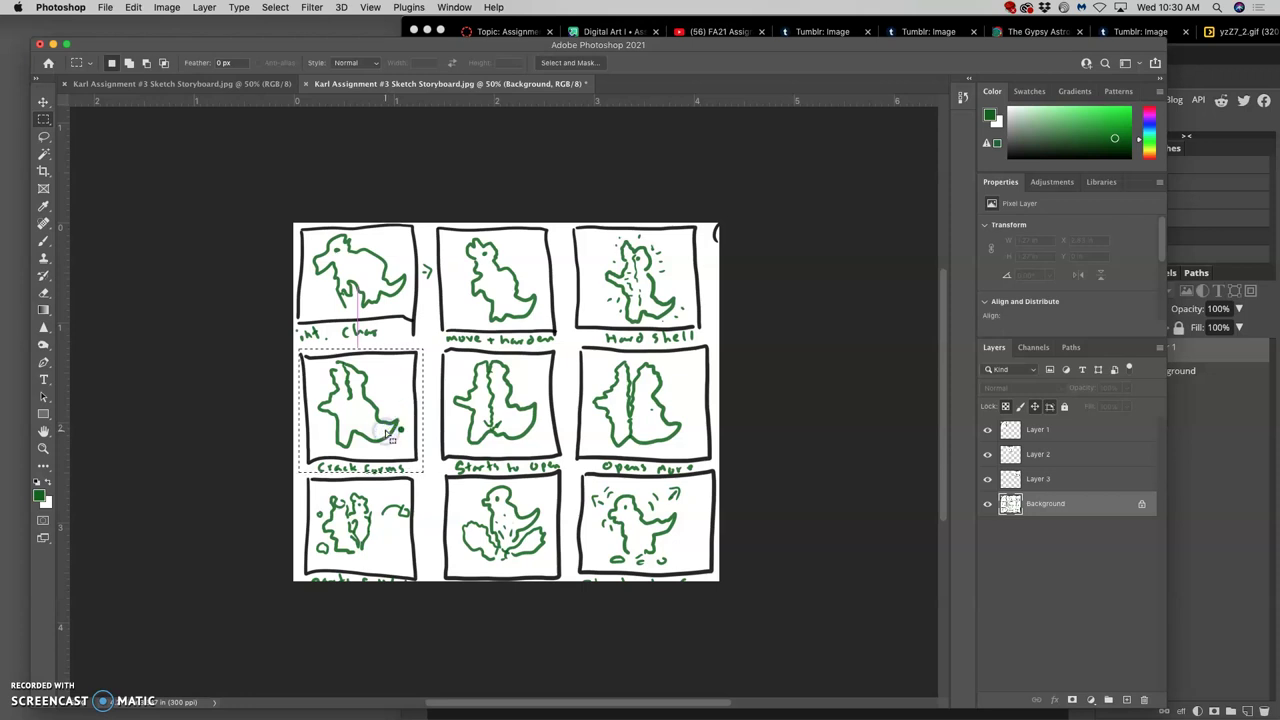
{"action": "key", "text": "super+j"}
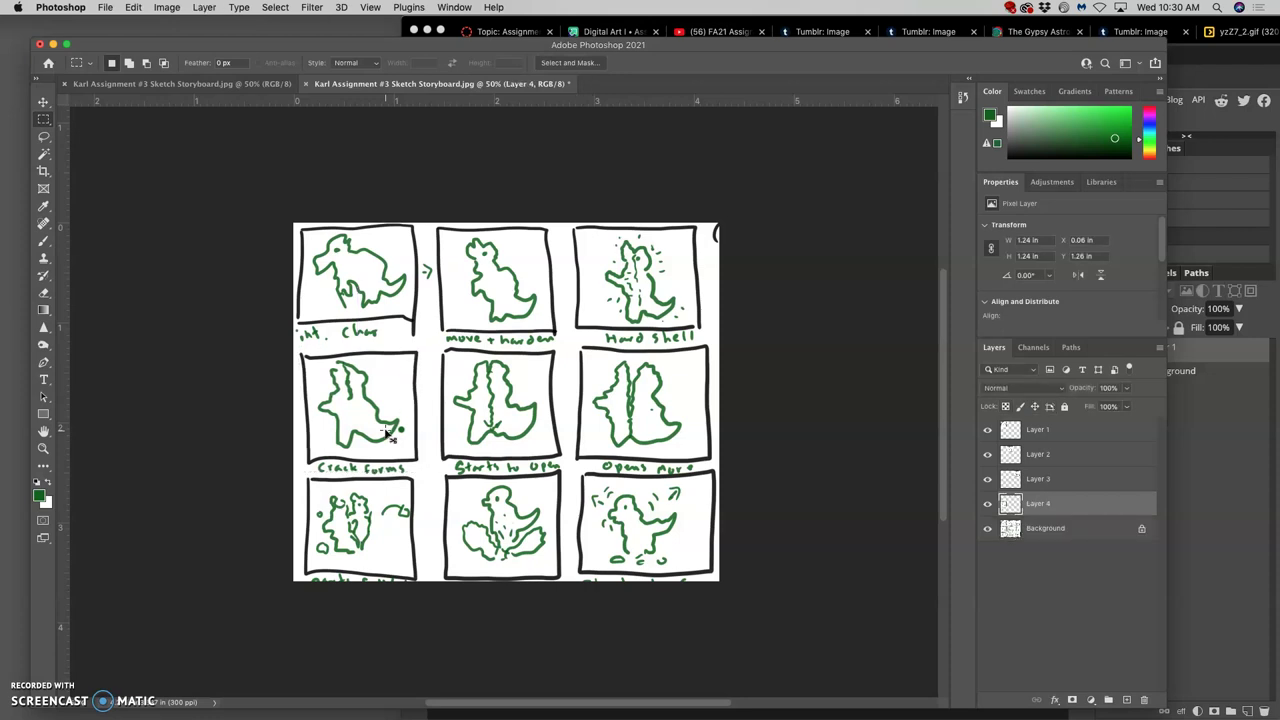
Copy the centre panel of the grid from Background onto Layer 5.
{"action": "left_click", "coordinate": [1046, 530]}
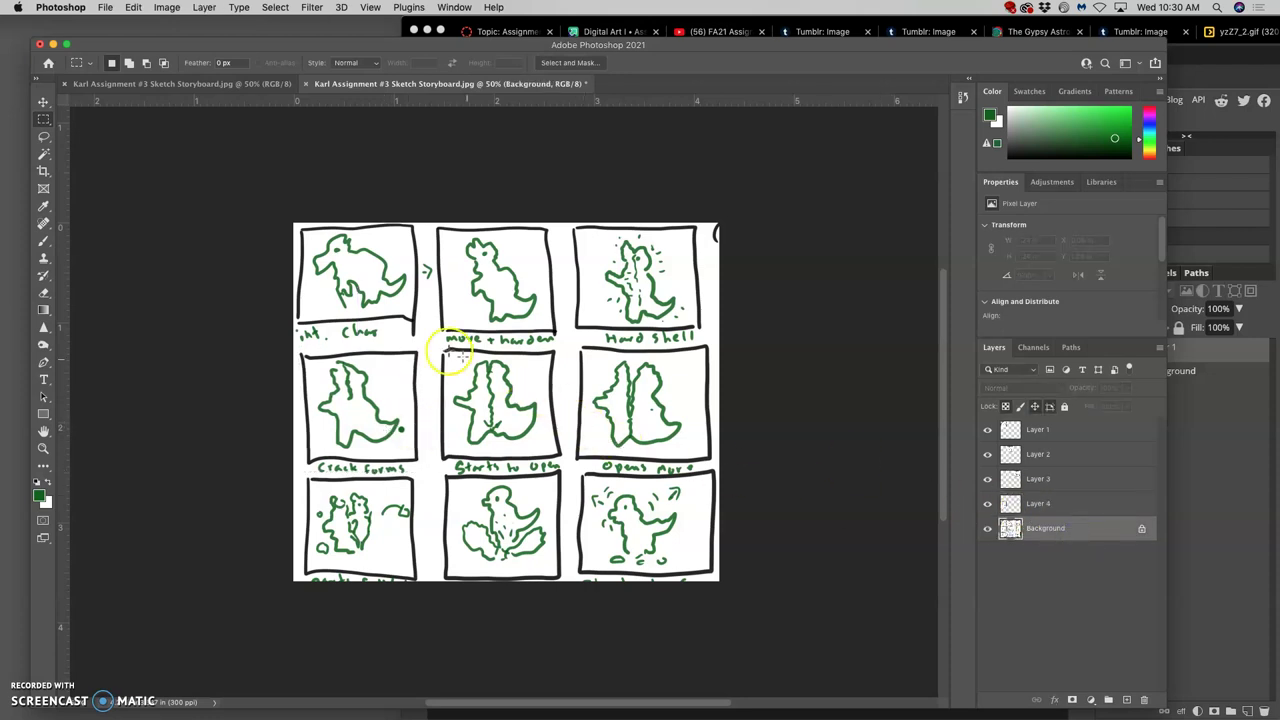
{"action": "left_click_drag", "start_coordinate": [435, 343], "coordinate": [605, 468]}
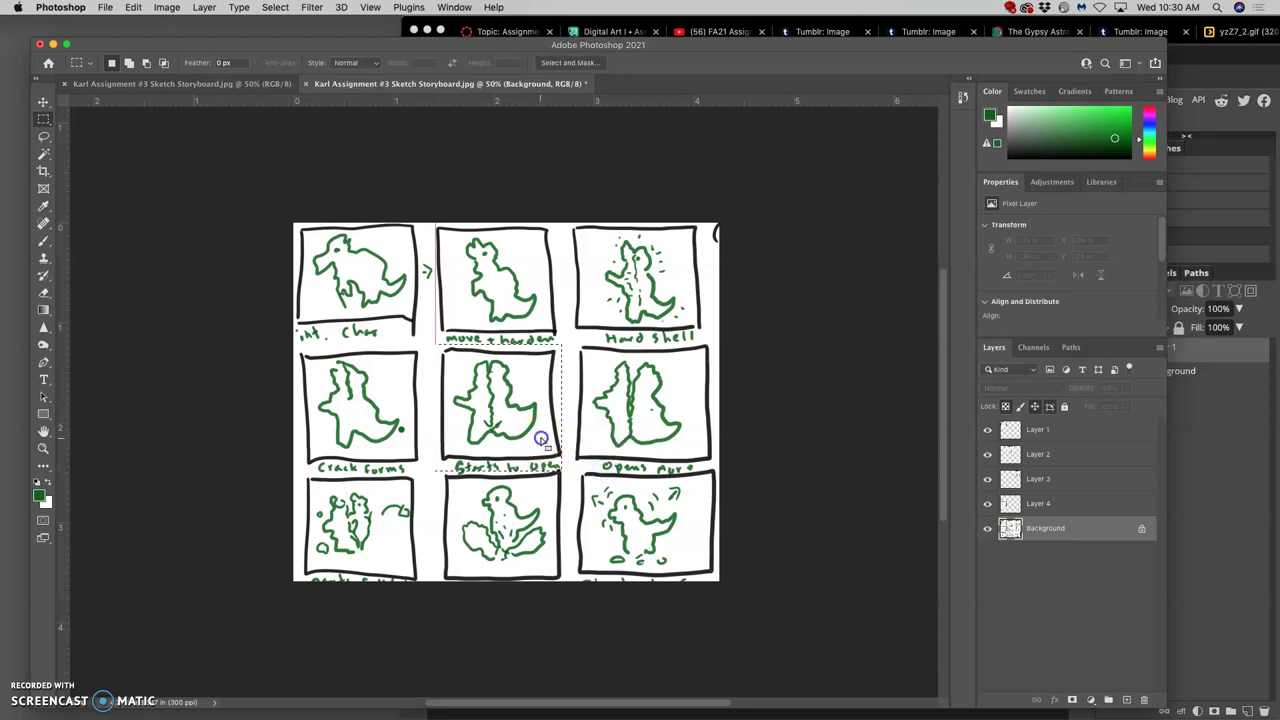
{"action": "left_click_drag", "start_coordinate": [540, 437], "coordinate": [542, 440]}
{"action": "key", "text": "ctrl+j"}
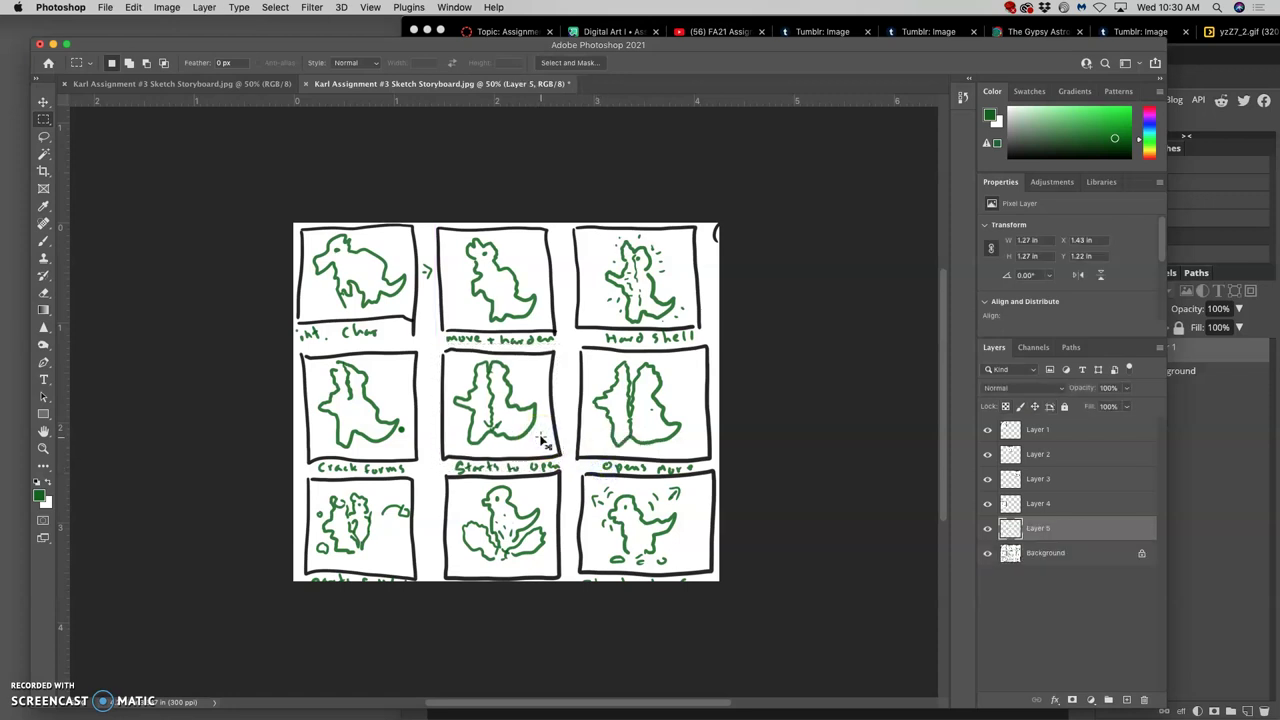
Copy the middle-right panel from Background onto Layer 6.
{"action": "left_click", "coordinate": [1032, 553]}
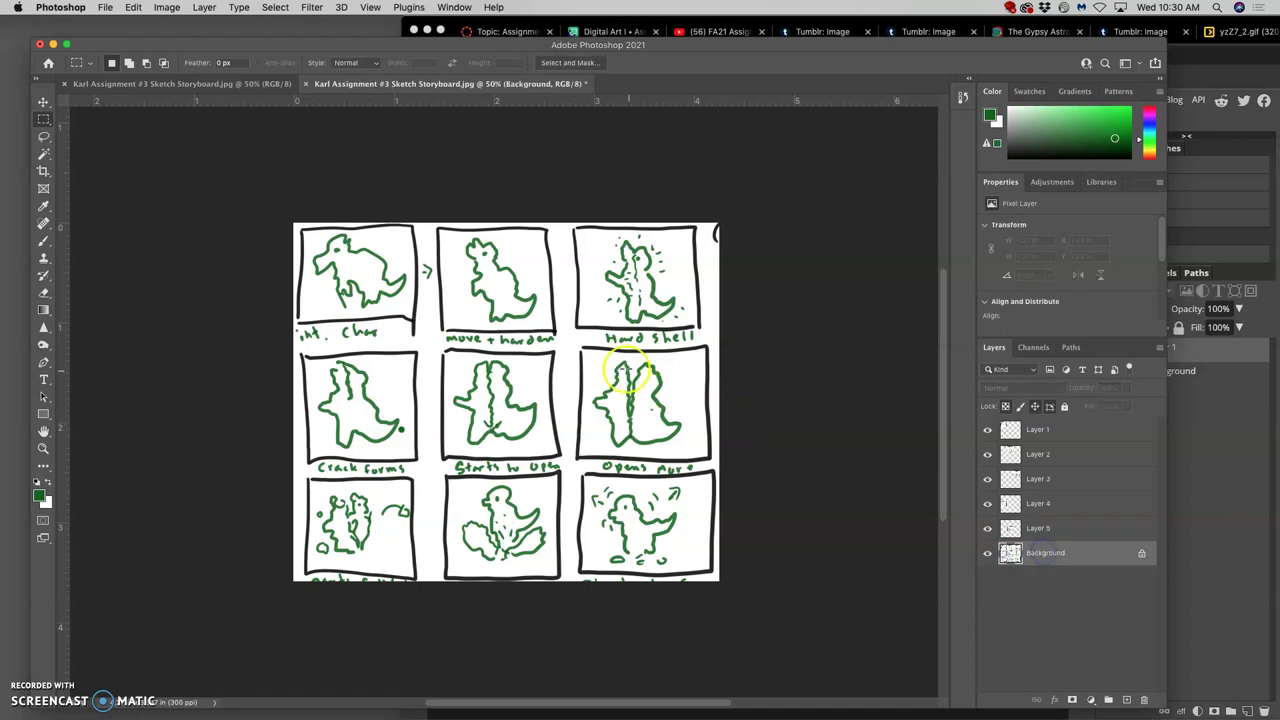
{"action": "left_click_drag", "start_coordinate": [575, 345], "coordinate": [810, 477]}
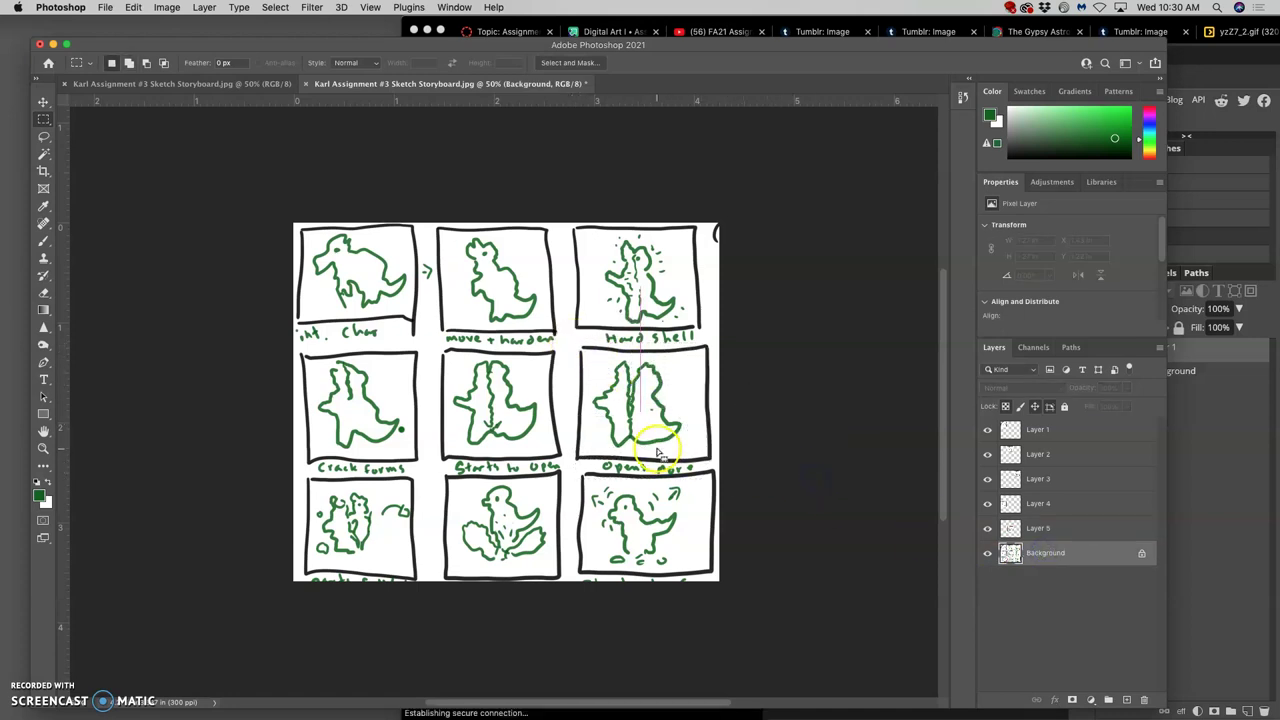
{"action": "left_click_drag", "start_coordinate": [655, 436], "coordinate": [660, 442]}
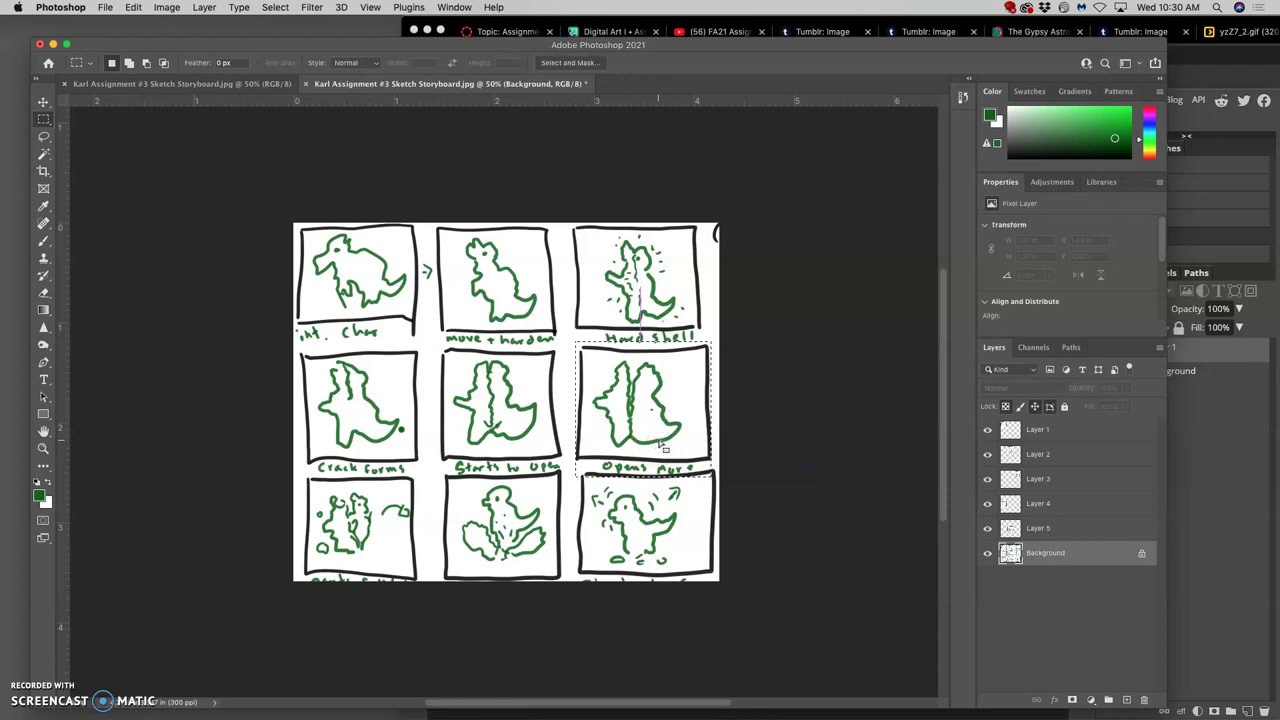
{"action": "key", "text": "super+j"}
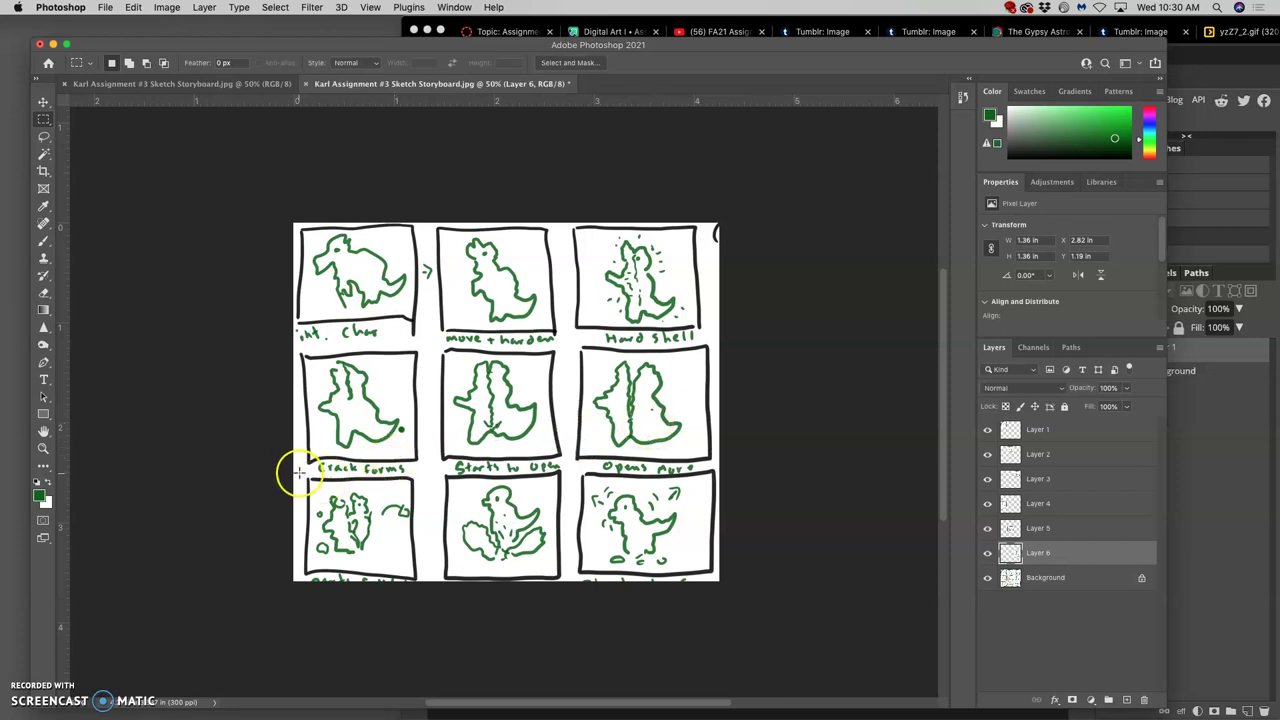
Copy the bottom-left panel onto Layer 7, dismissing the empty-selection error.
{"action": "left_click_drag", "start_coordinate": [299, 470], "coordinate": [474, 578]}
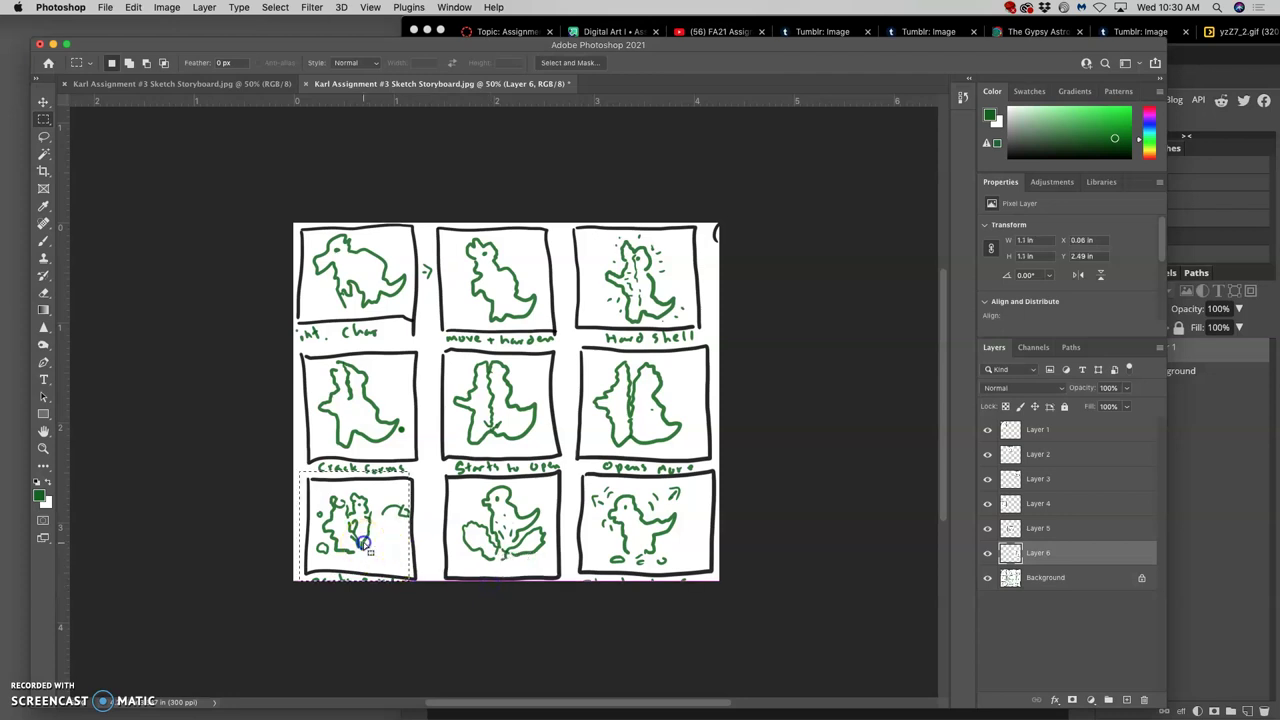
{"action": "left_click_drag", "start_coordinate": [363, 535], "coordinate": [369, 545]}
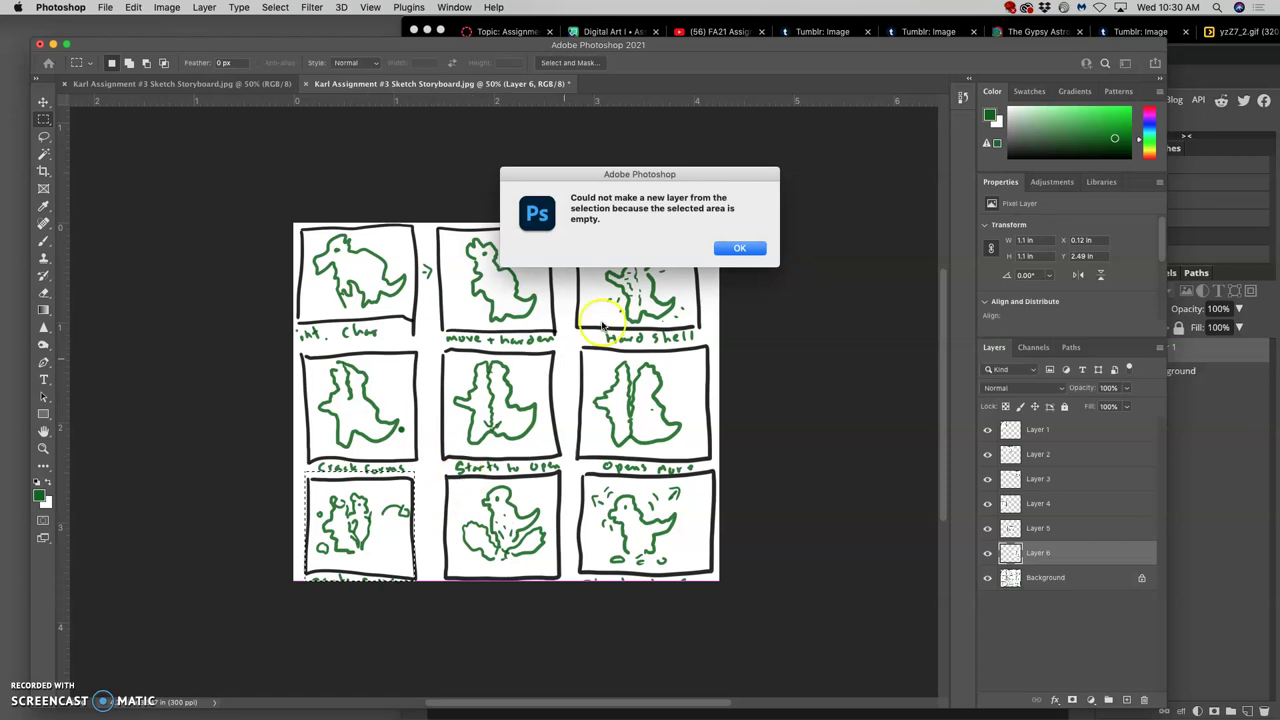
{"action": "left_click", "coordinate": [739, 250]}
{"action": "left_click", "coordinate": [1072, 580]}
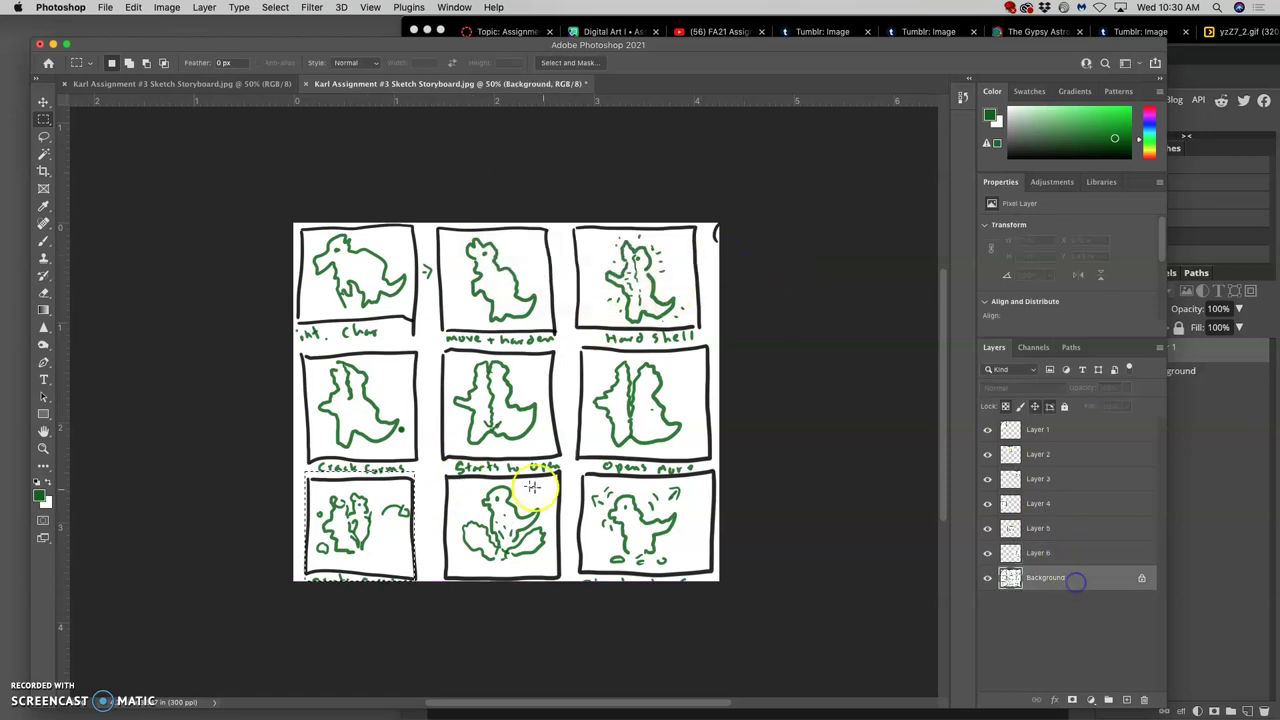
{"action": "key", "text": "super+j"}
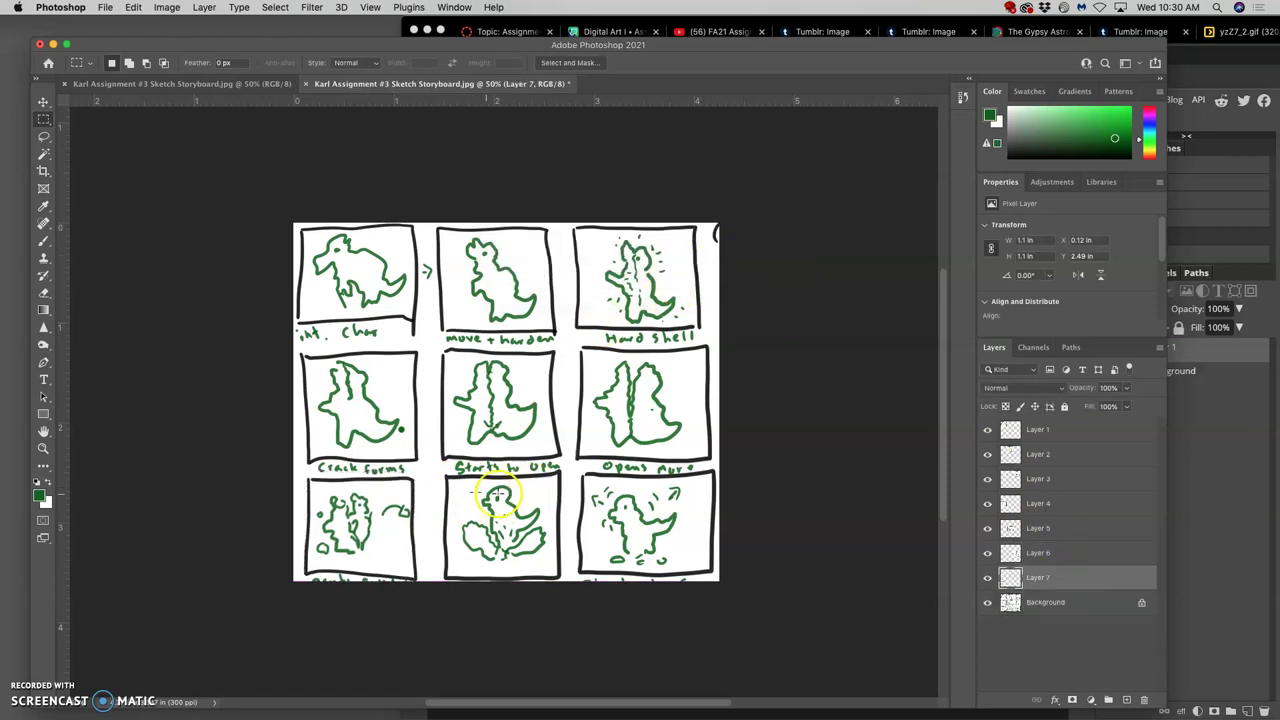
Copy the bottom-middle panel from Background onto Layer 8 using a rectangular selection.
{"action": "left_click", "coordinate": [1039, 600]}
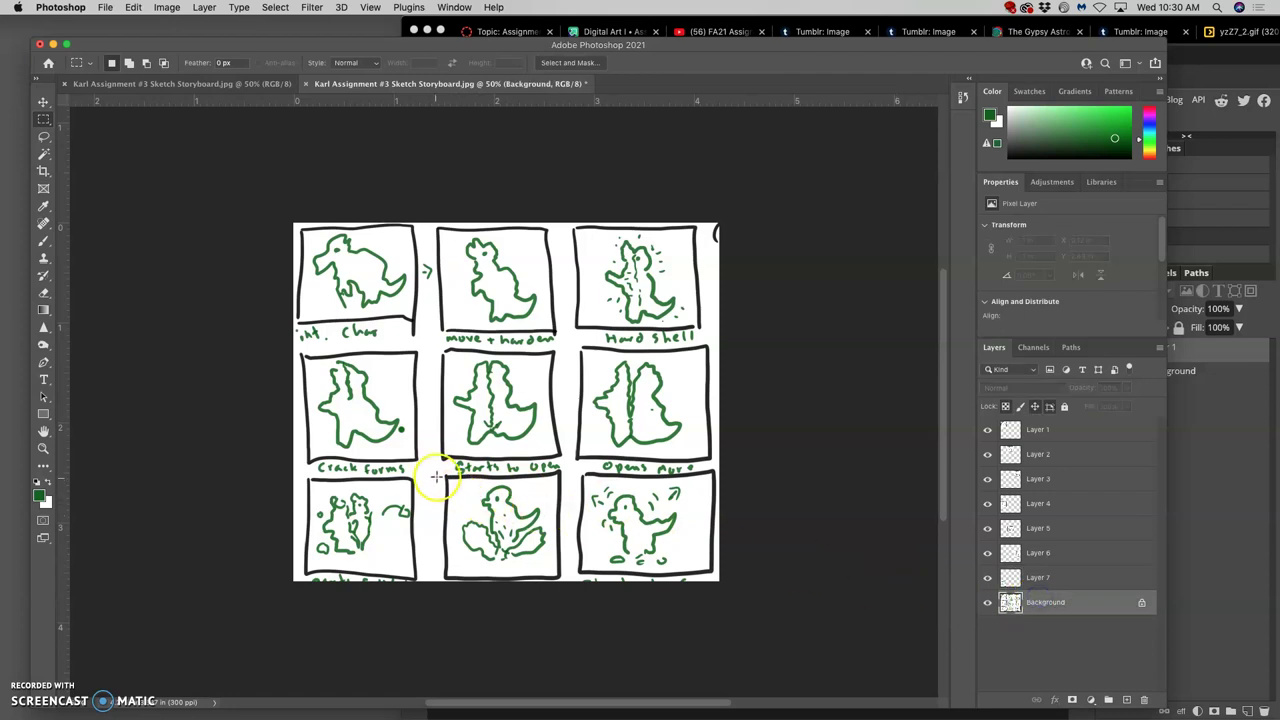
{"action": "left_click_drag", "start_coordinate": [443, 473], "coordinate": [614, 580]}
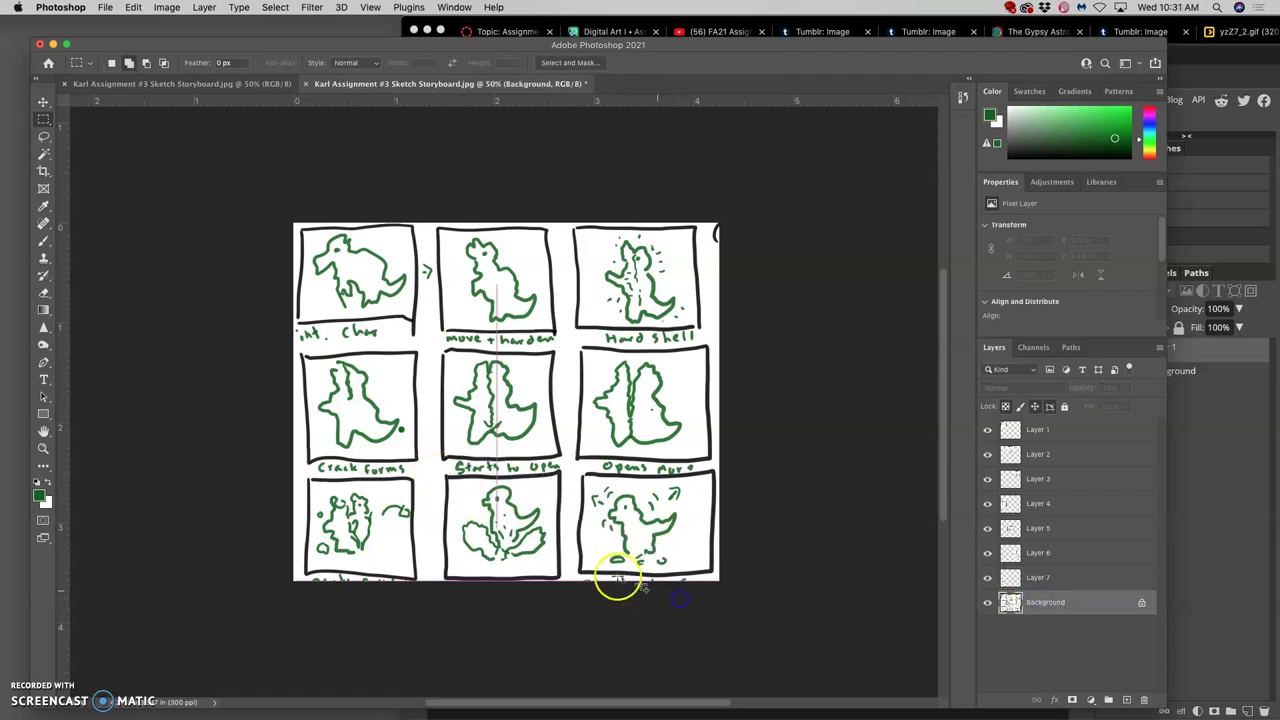
{"action": "left_click", "coordinate": [436, 462]}
{"action": "left_click_drag", "start_coordinate": [436, 462], "coordinate": [562, 579]}
{"action": "left_click", "coordinate": [42, 137]}
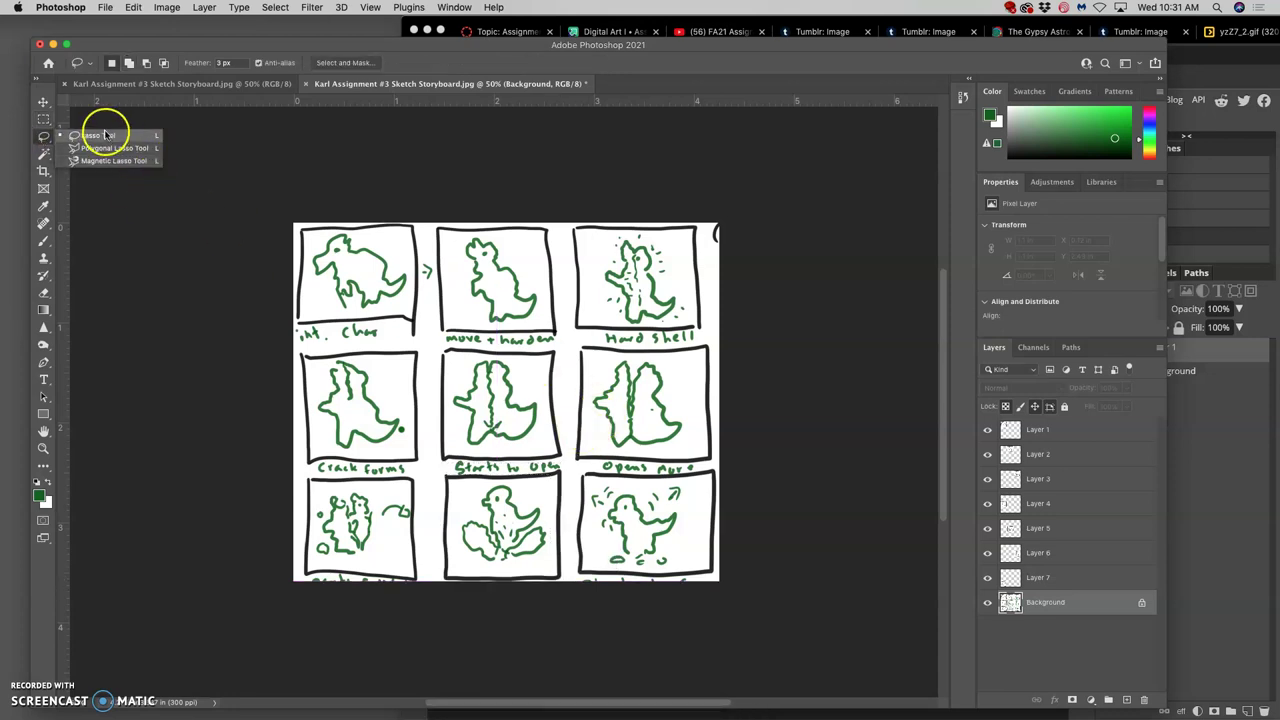
{"action": "left_click", "coordinate": [43, 119]}
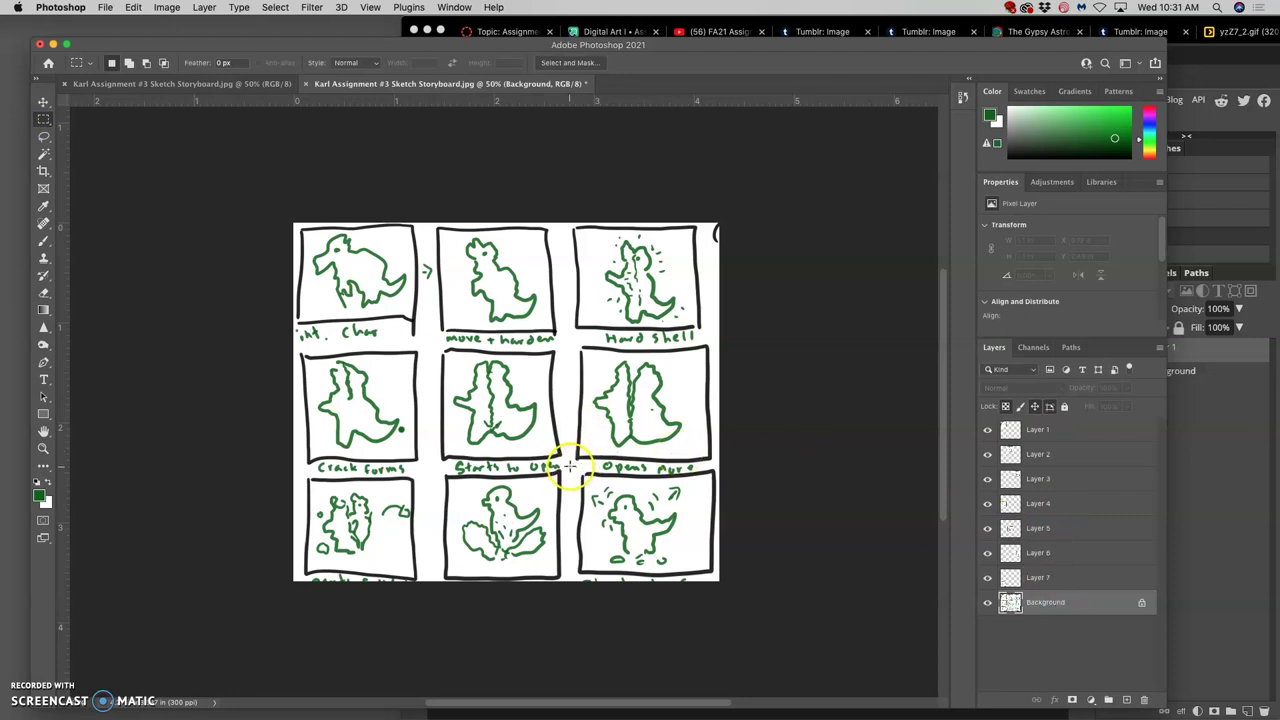
{"action": "left_click_drag", "start_coordinate": [569, 467], "coordinate": [400, 588]}
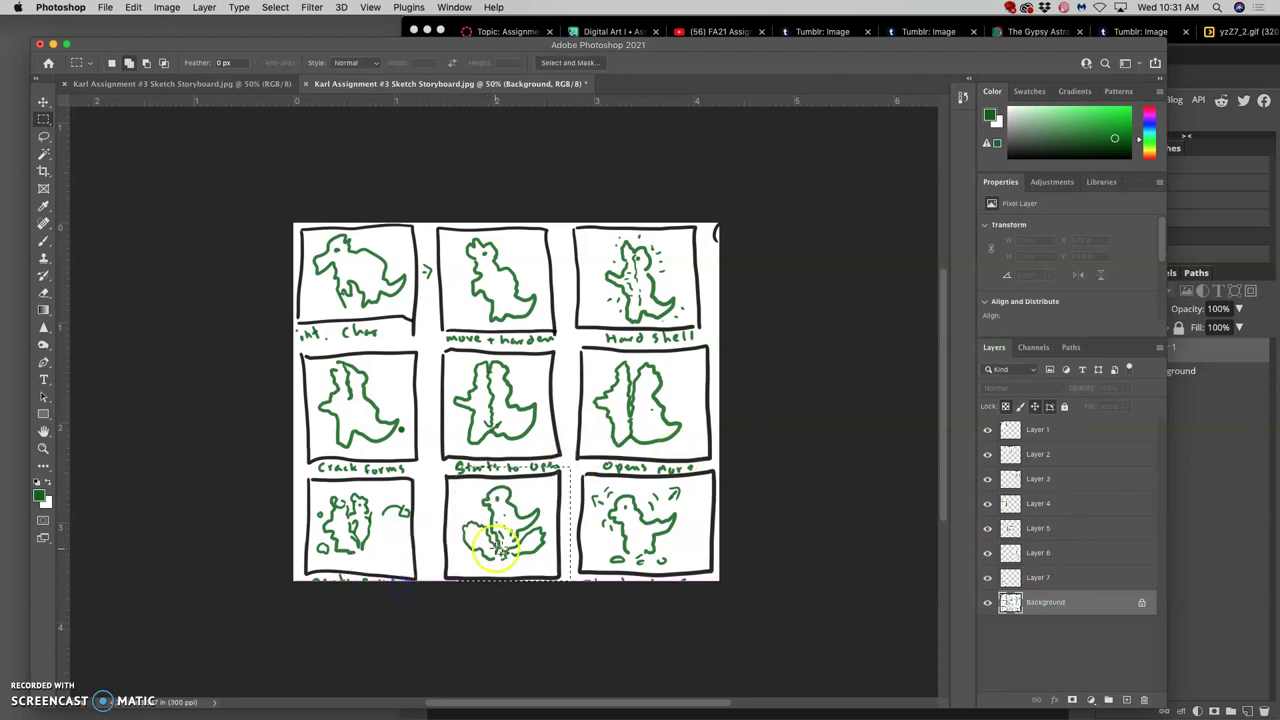
{"action": "left_click_drag", "start_coordinate": [543, 514], "coordinate": [534, 514]}
{"action": "key", "text": "super+j"}
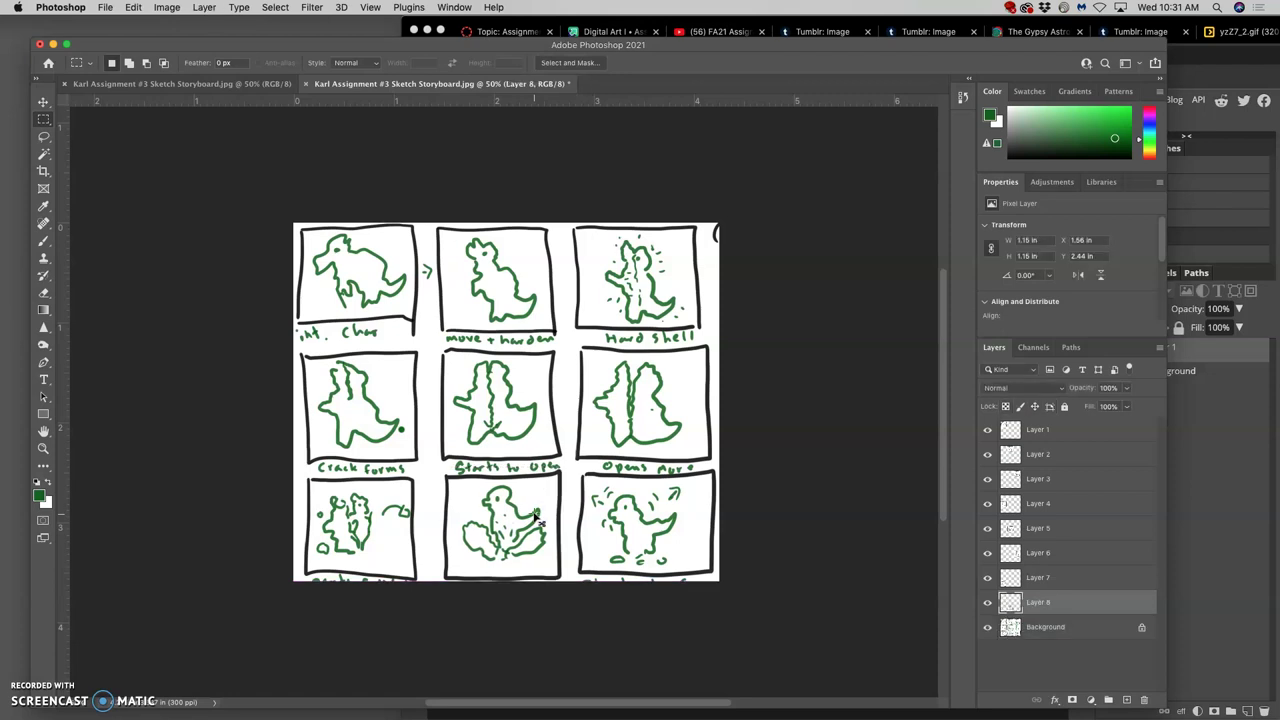
Copy the bottom-right panel from Background onto Layer 9.
{"action": "left_click", "coordinate": [1048, 626]}
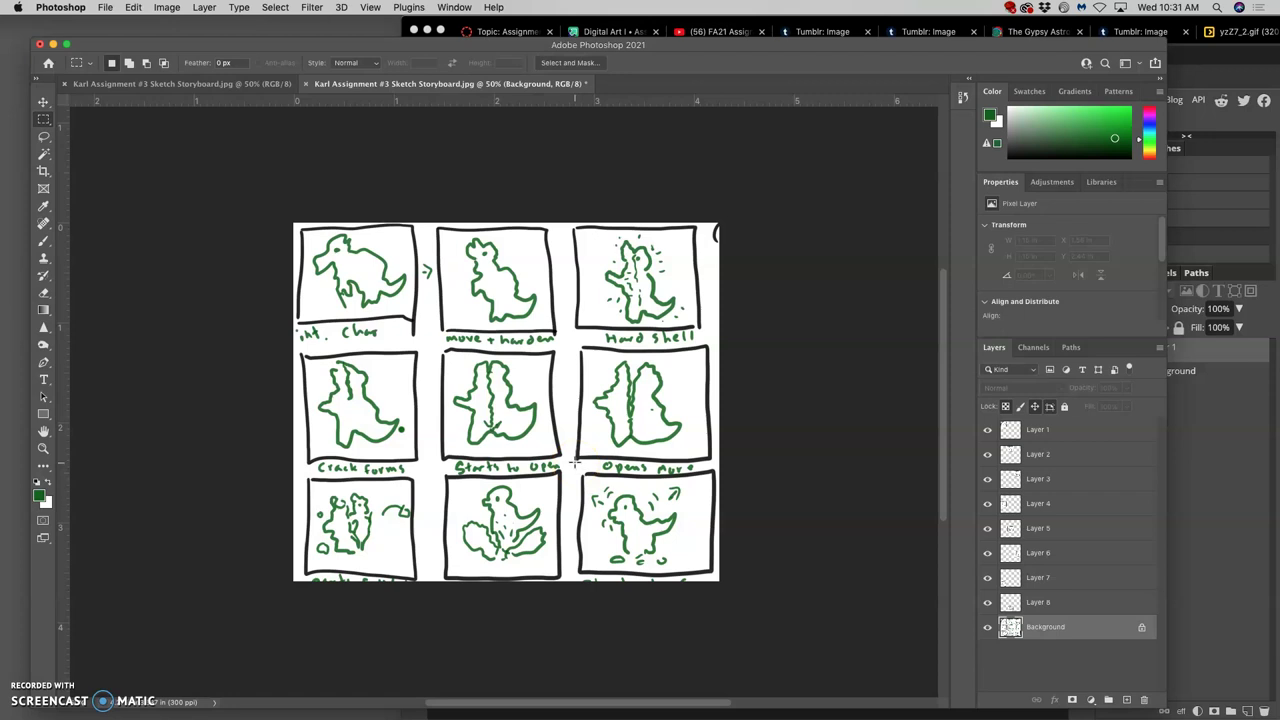
{"action": "left_click_drag", "start_coordinate": [575, 462], "coordinate": [686, 570]}
{"action": "left_click_drag", "start_coordinate": [643, 529], "coordinate": [660, 541]}
{"action": "key", "text": "super+j"}
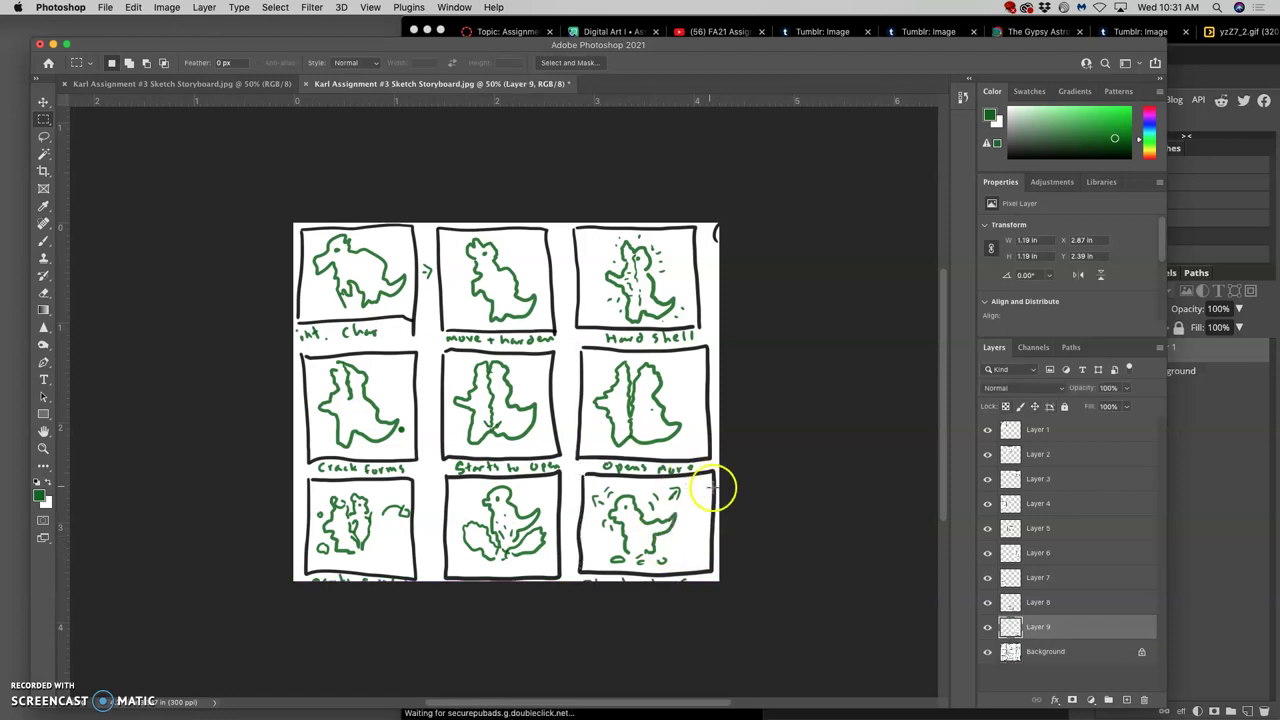
Hide the Photoshop Background, compare against the Photopea document, then return to Photoshop.
{"action": "left_click", "coordinate": [989, 652]}
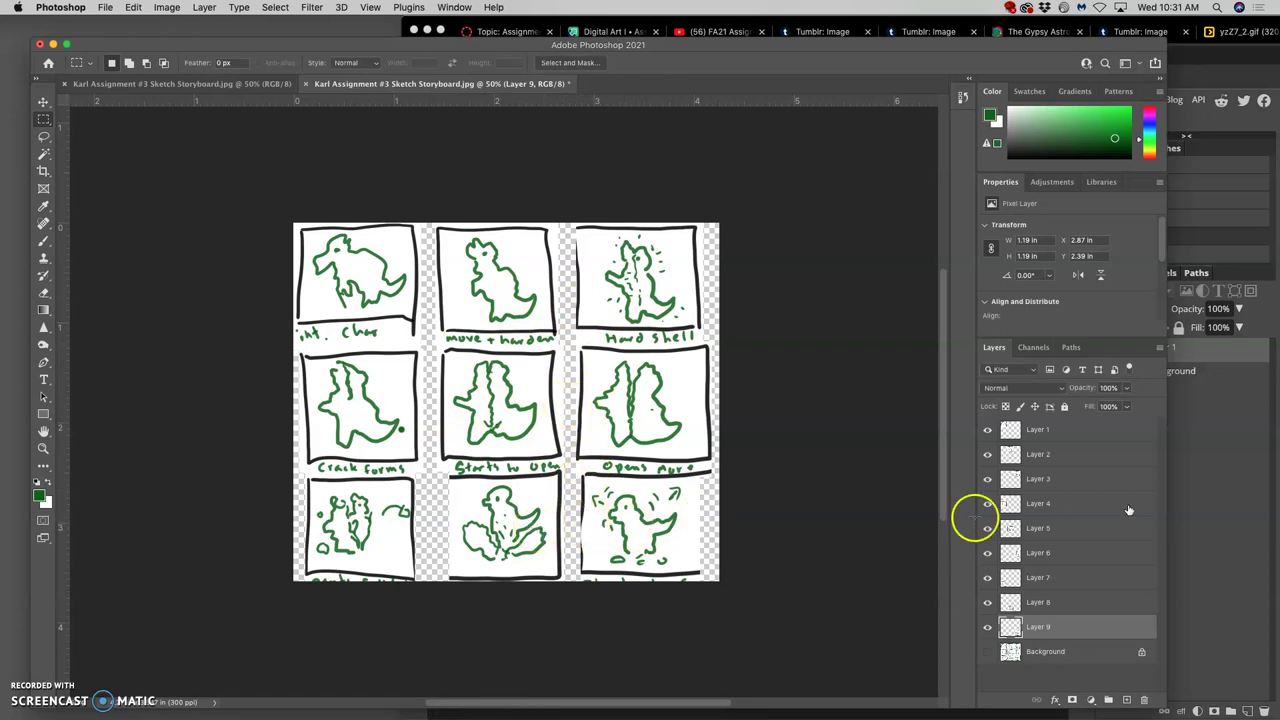
{"action": "left_click", "coordinate": [1202, 442]}
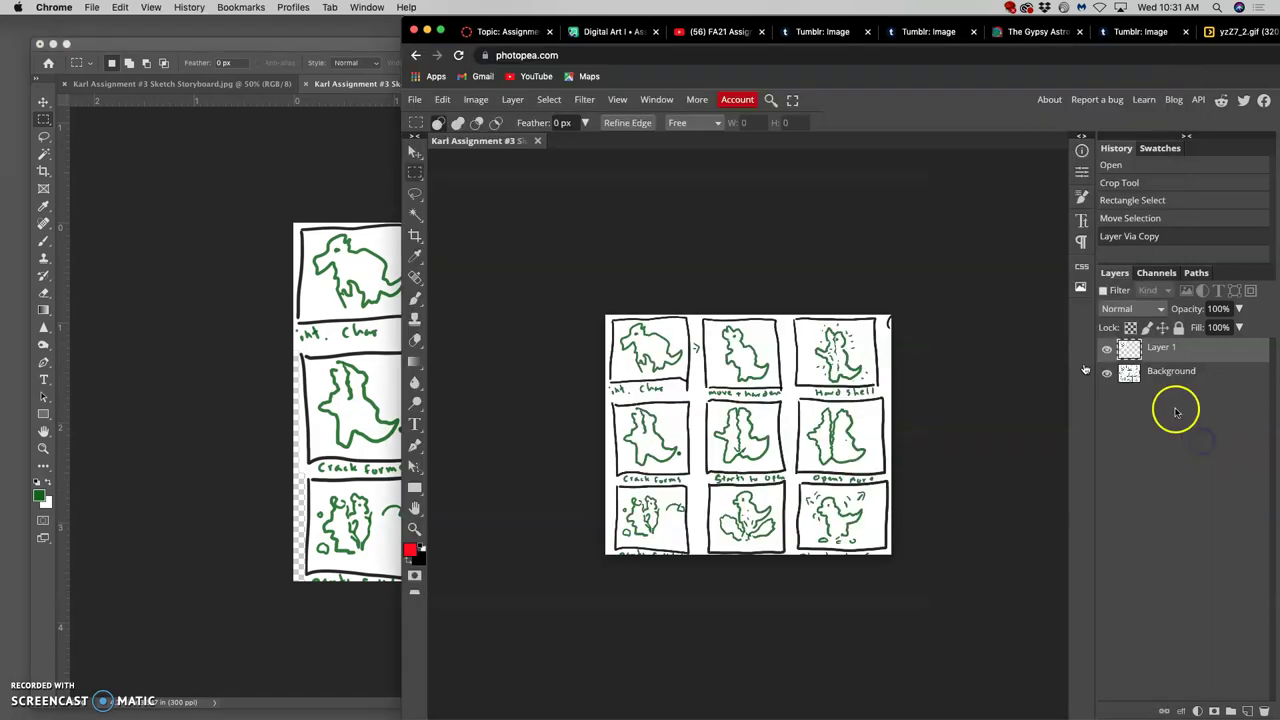
{"action": "left_click", "coordinate": [1131, 372]}
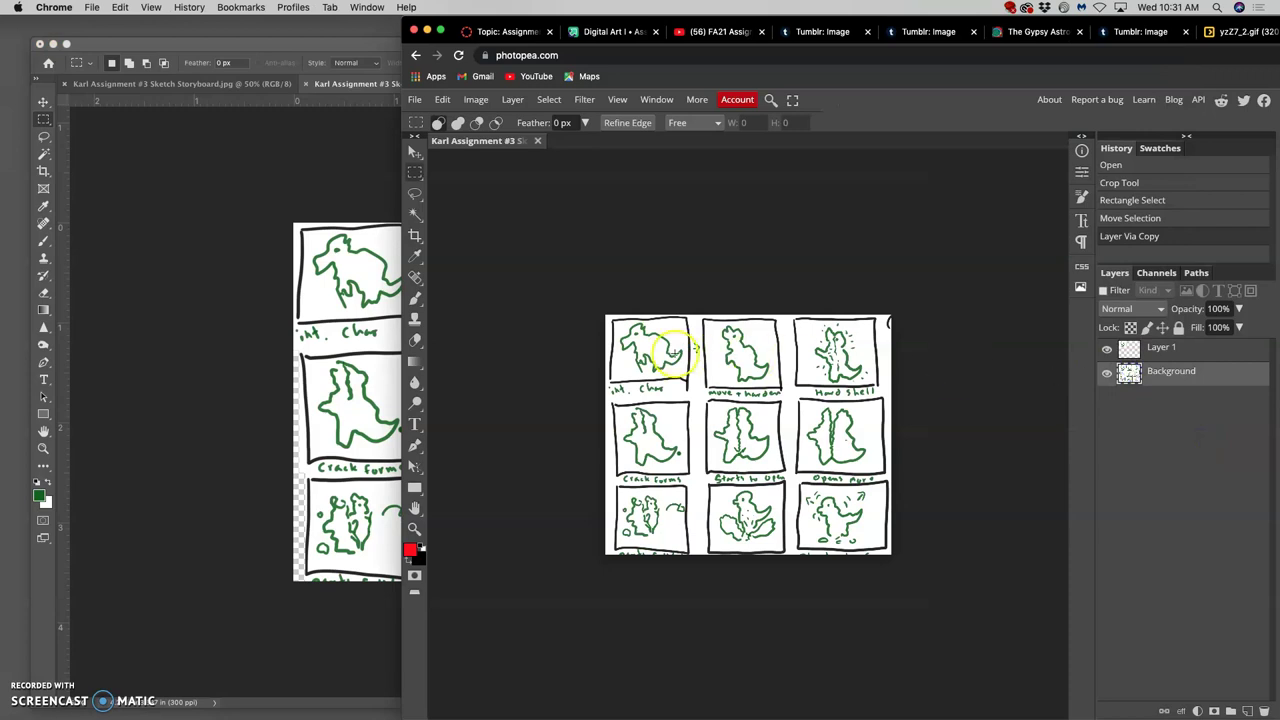
{"action": "left_click", "coordinate": [323, 347]}
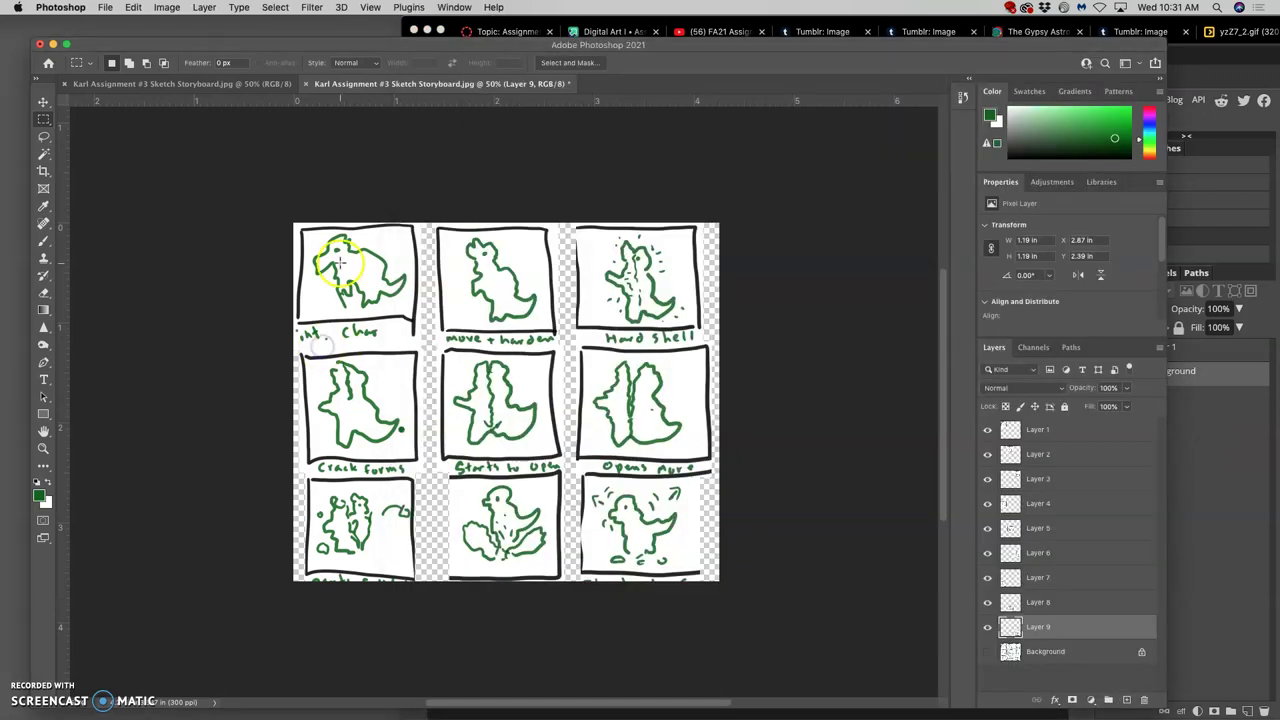
Save the layered storyboard in Photoshop format, replacing 'Sketch Storyboard' with 'Animatic' in the name.
{"action": "left_click", "coordinate": [104, 7]}
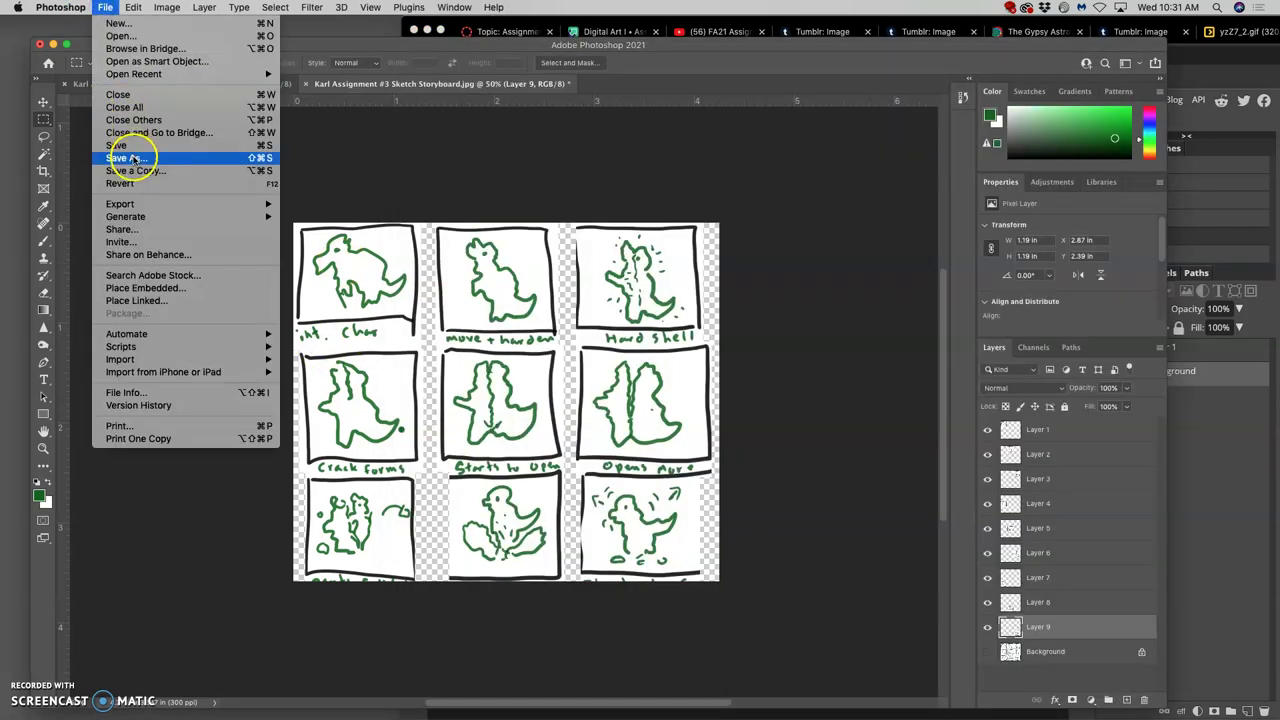
{"action": "left_click", "coordinate": [400, 200]}
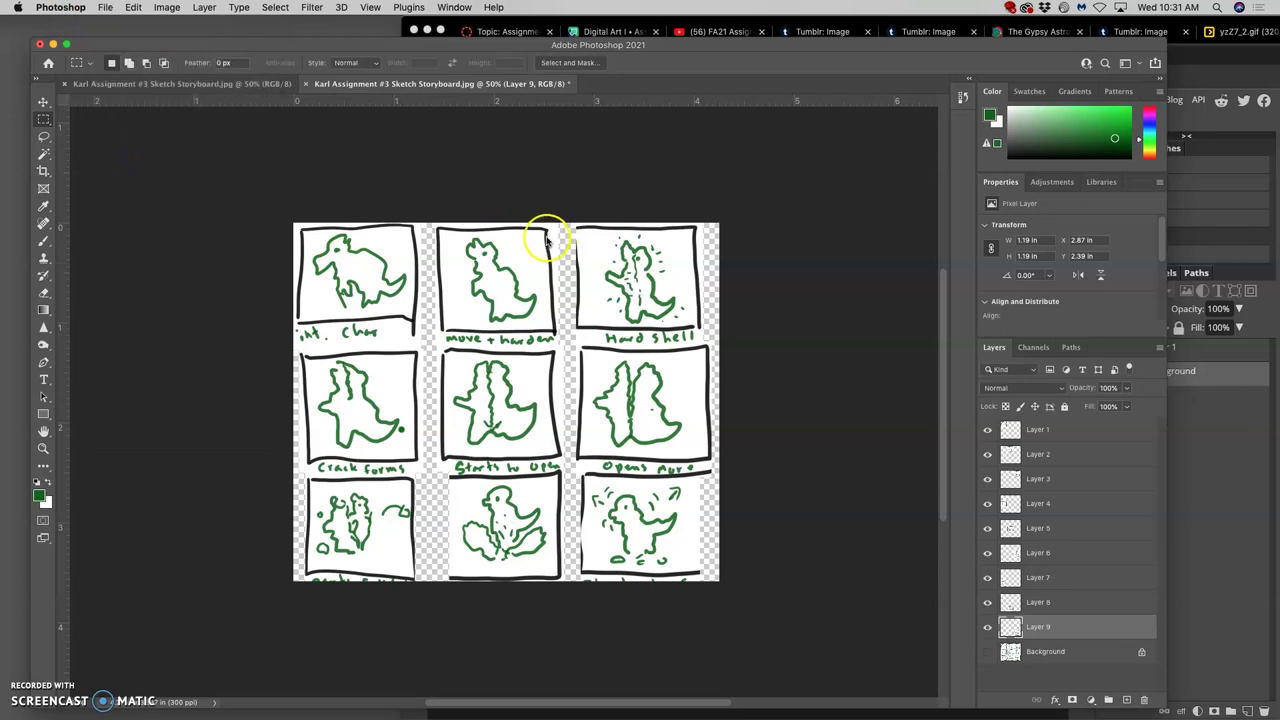
{"action": "key", "text": "super+shift+s"}
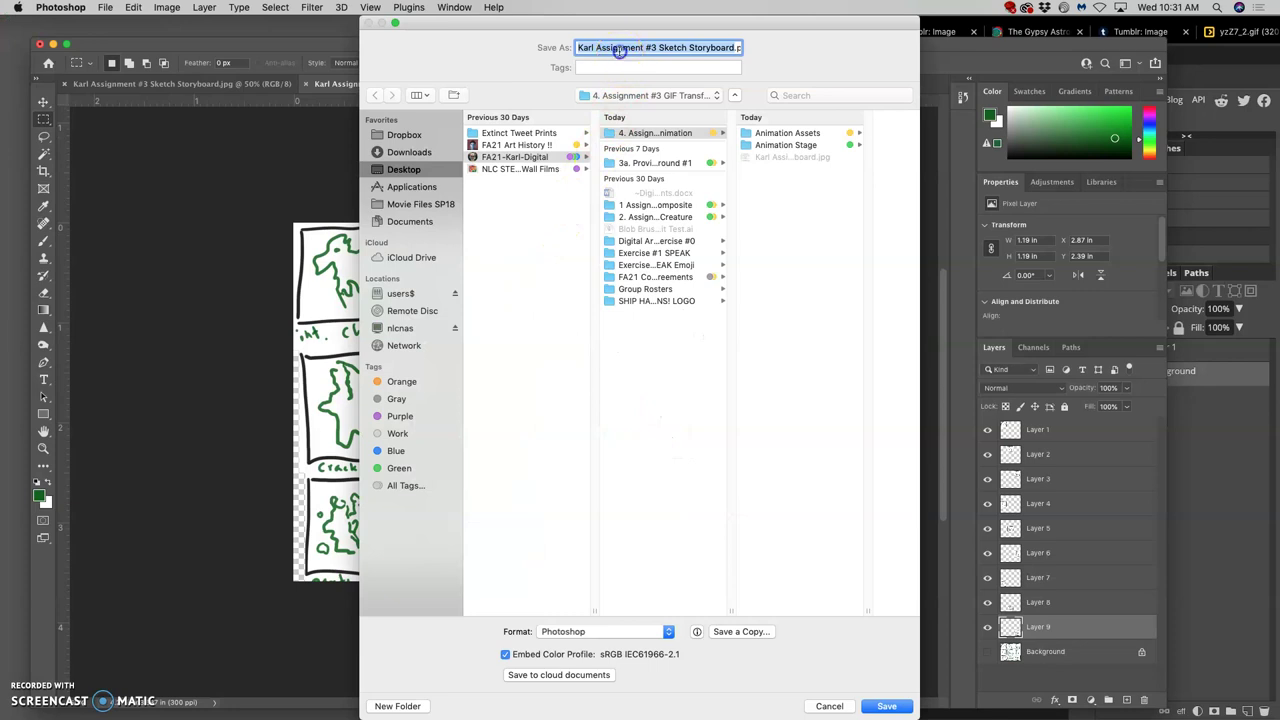
{"action": "left_click", "coordinate": [619, 48]}
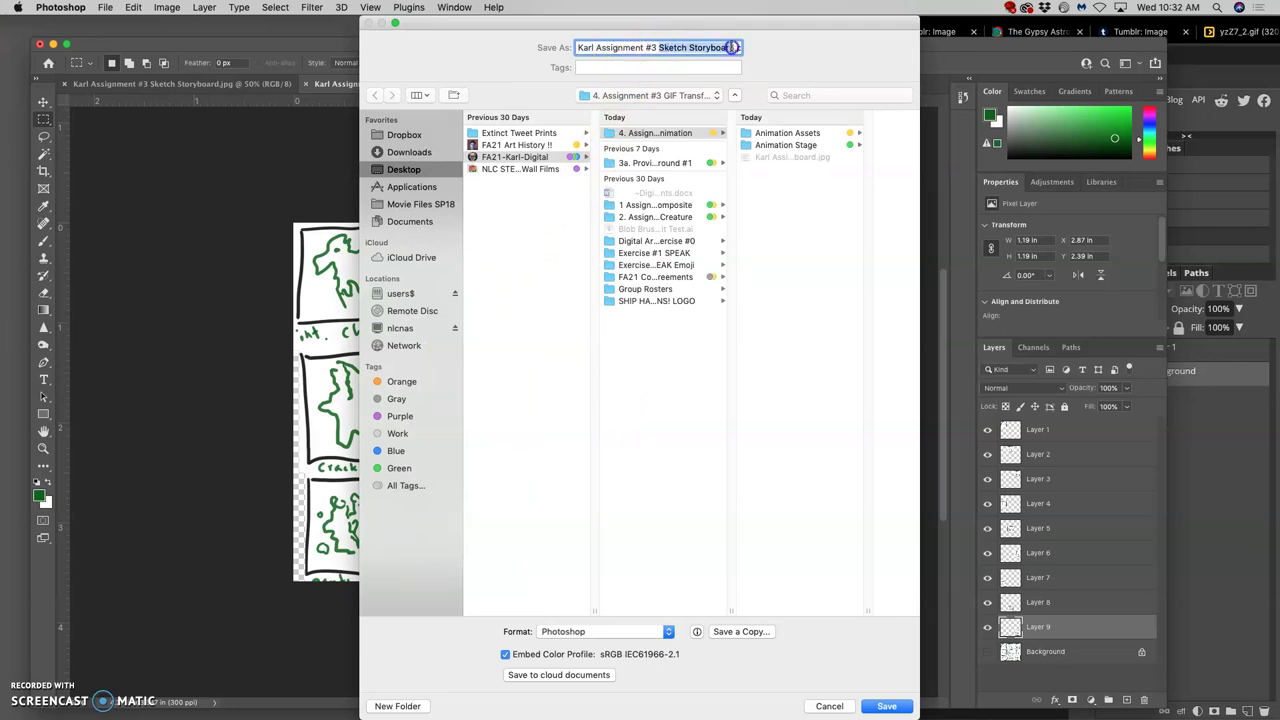
{"action": "type", "text": "Animatic.ps"}
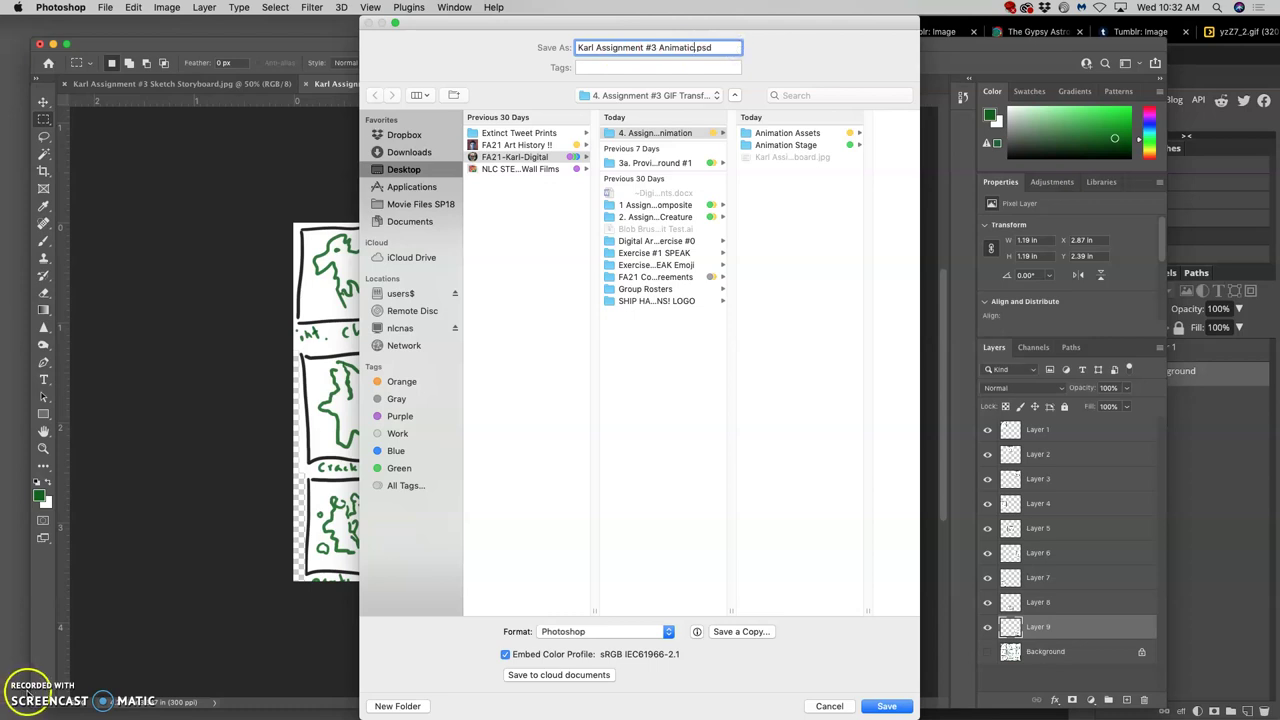
{"action": "left_click", "coordinate": [668, 631]}
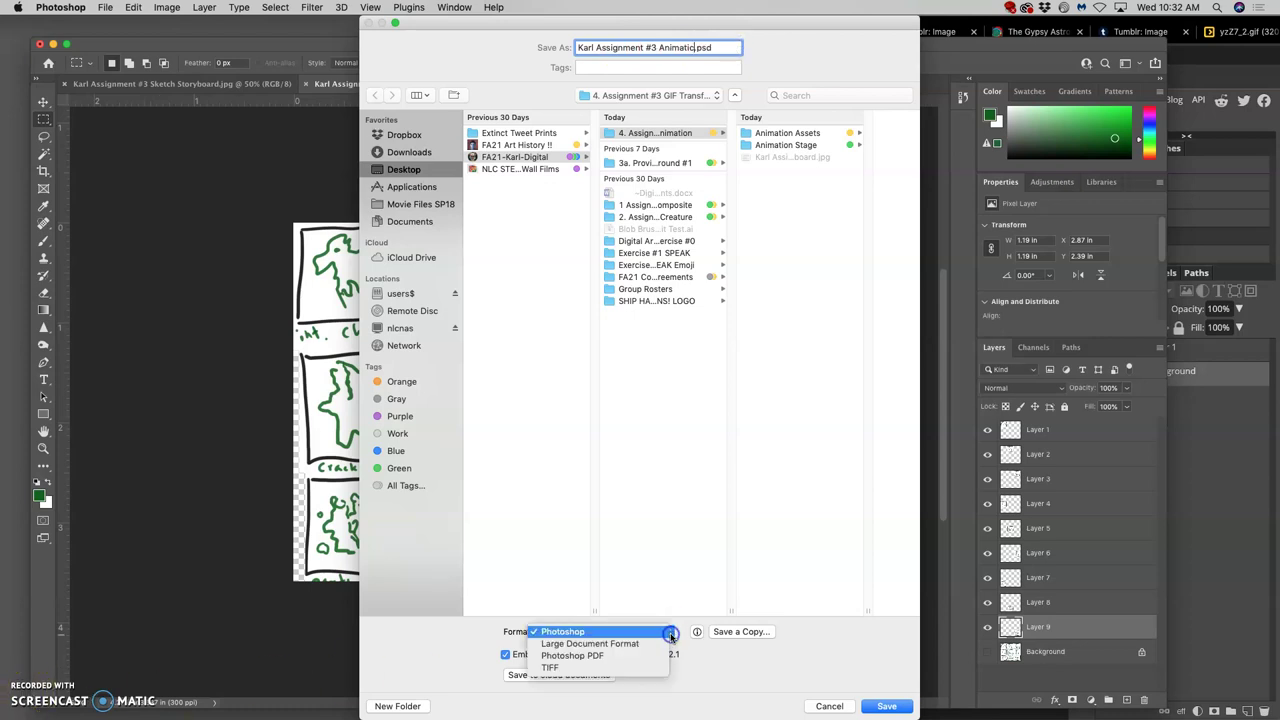
{"action": "left_click", "coordinate": [736, 633]}
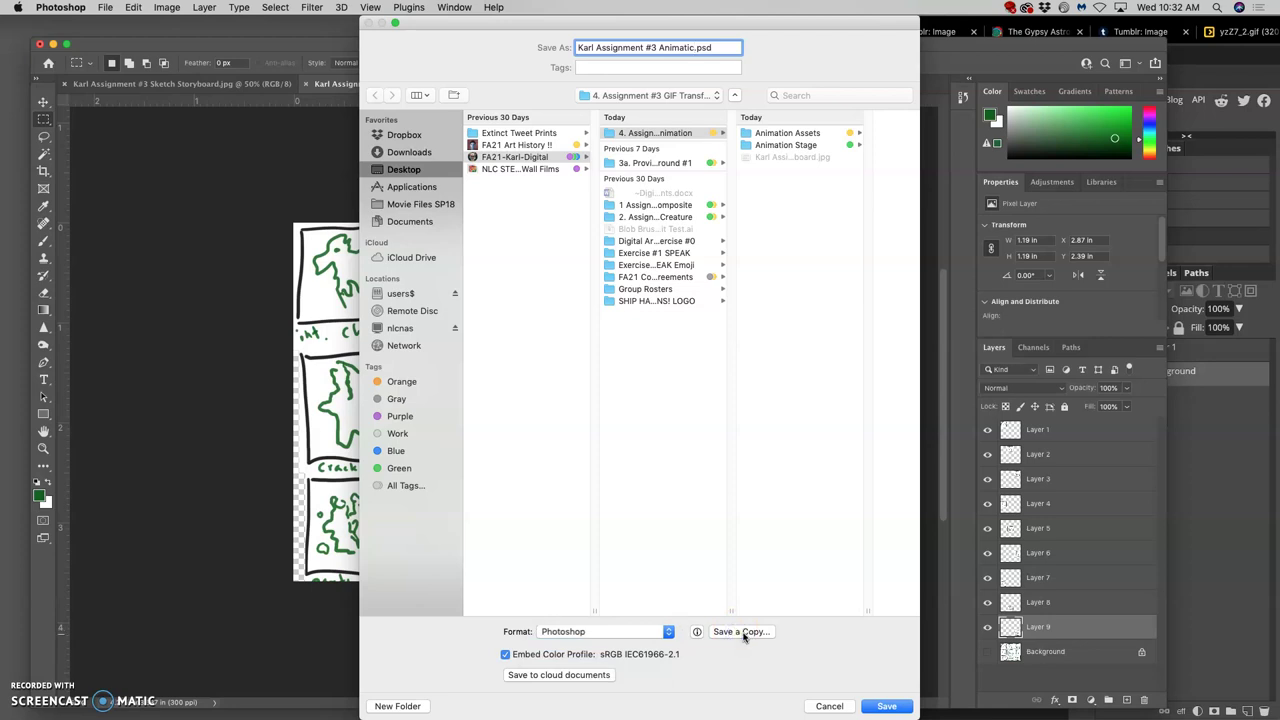
{"action": "left_click", "coordinate": [637, 637]}
{"action": "left_click", "coordinate": [637, 632]}
{"action": "left_click", "coordinate": [882, 706]}
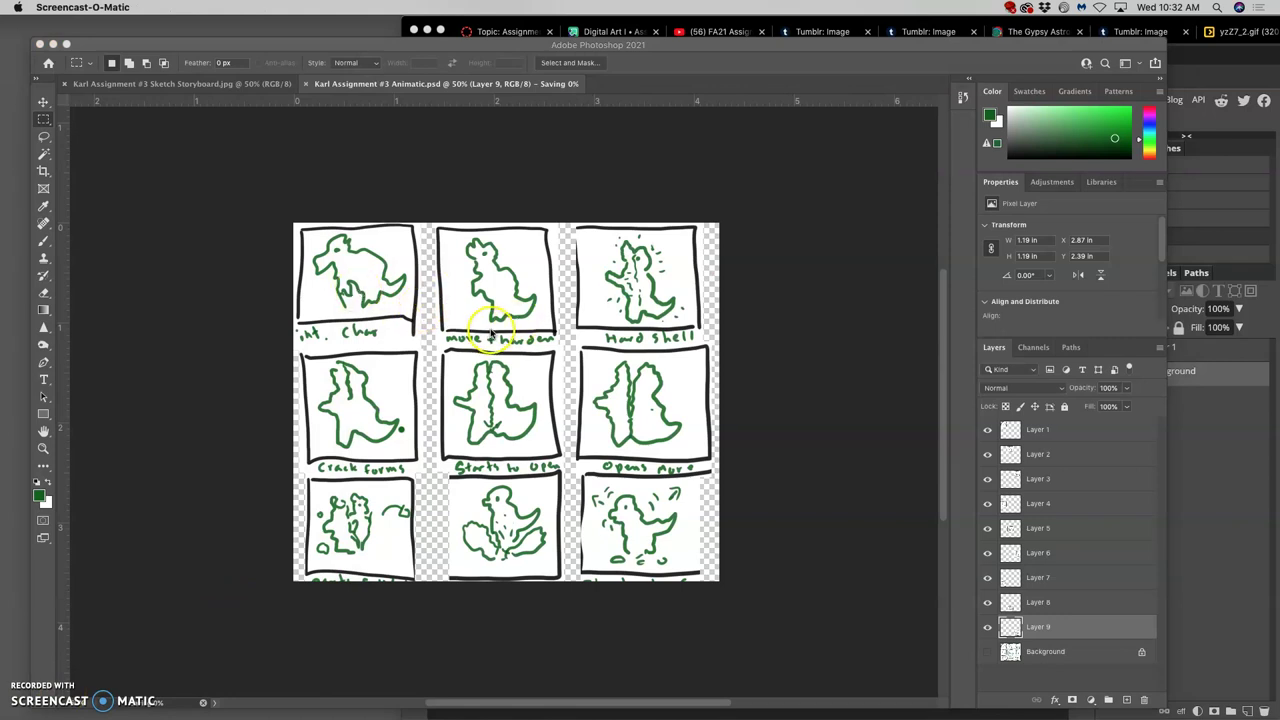
In Finder, open the Assignment #3 GIF folder and tag the Animatic PSD yellow.
{"action": "key", "text": "ctrl+Down"}
{"action": "key", "text": "Escape"}
{"action": "key", "text": "super+h"}
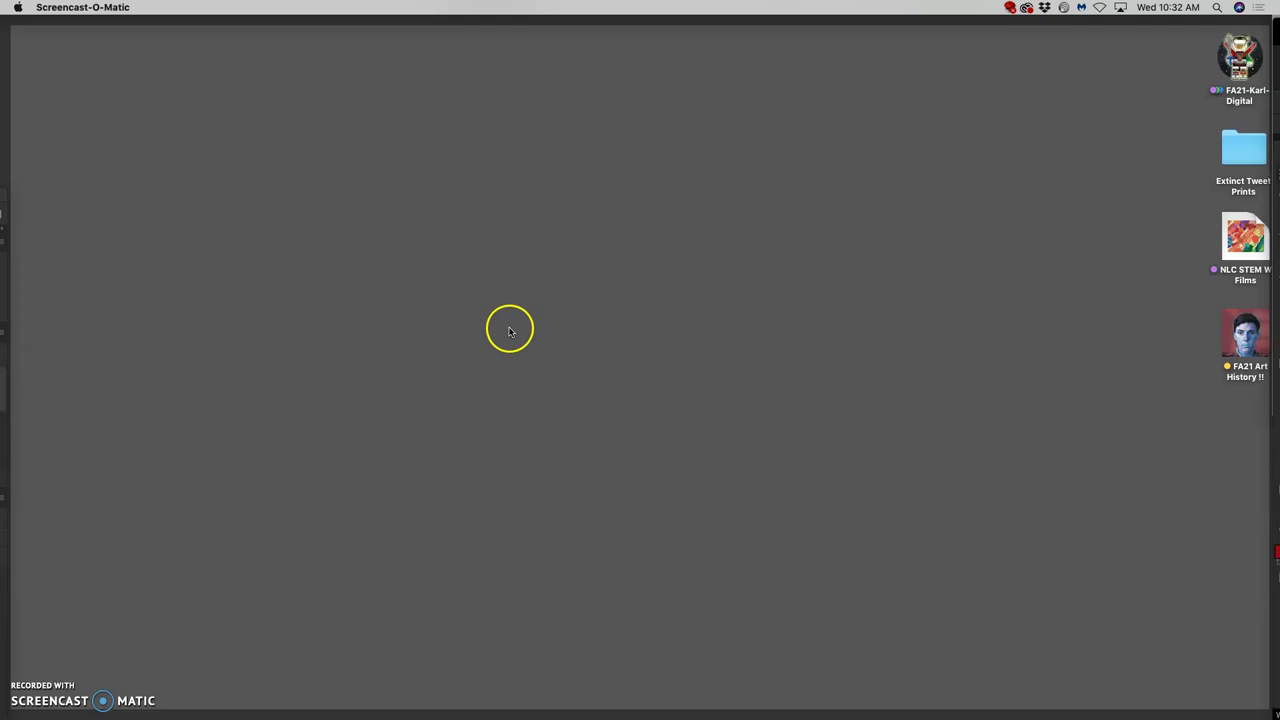
{"action": "double_click", "coordinate": [1240, 60]}
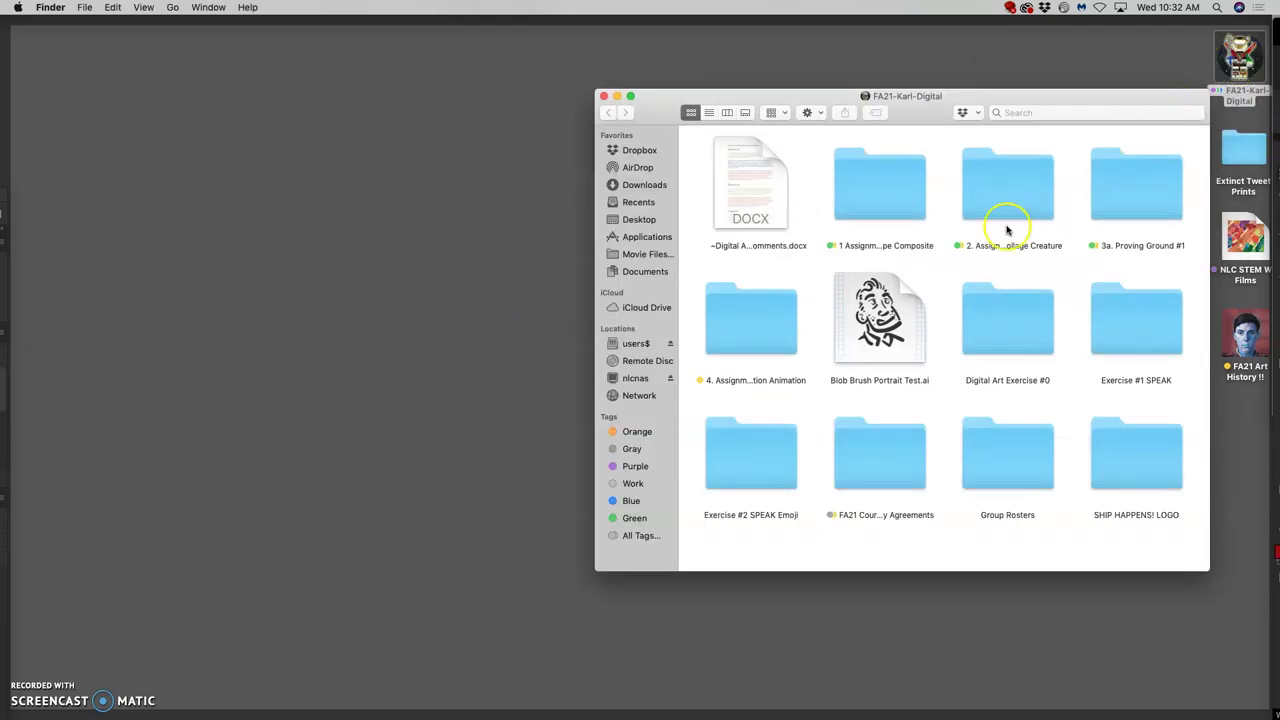
{"action": "double_click", "coordinate": [717, 323]}
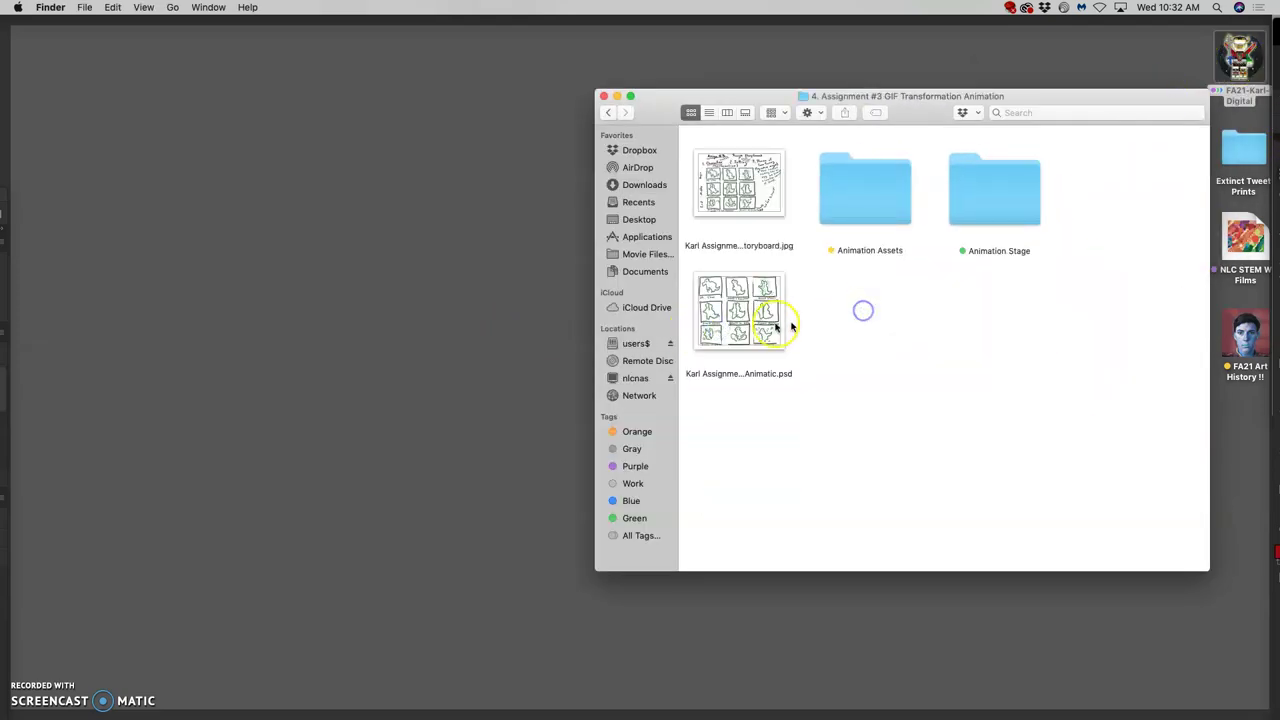
{"action": "left_click", "coordinate": [748, 374]}
{"action": "right_click", "coordinate": [762, 376]}
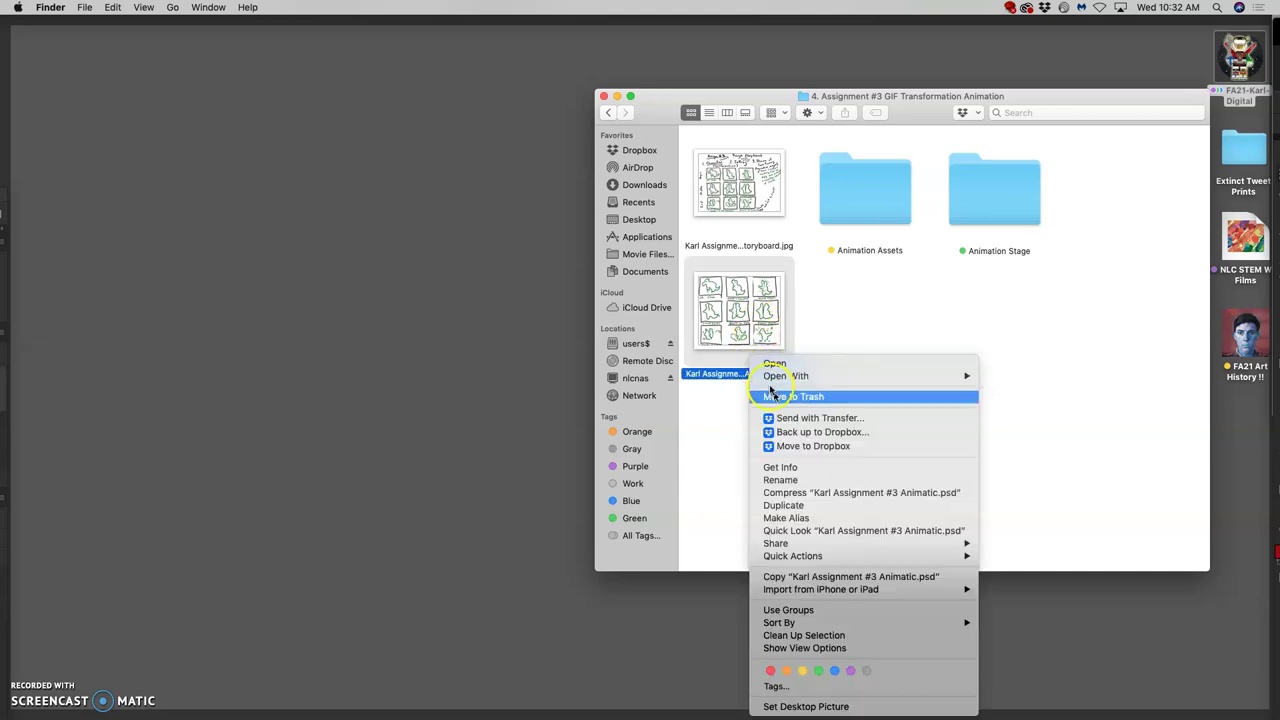
{"action": "left_click", "coordinate": [804, 672]}
Rename the Animatic PSD so its name ends in 'Animatic-Photoshop.psd'.
{"action": "left_click", "coordinate": [810, 430]}
{"action": "left_click", "coordinate": [760, 322]}
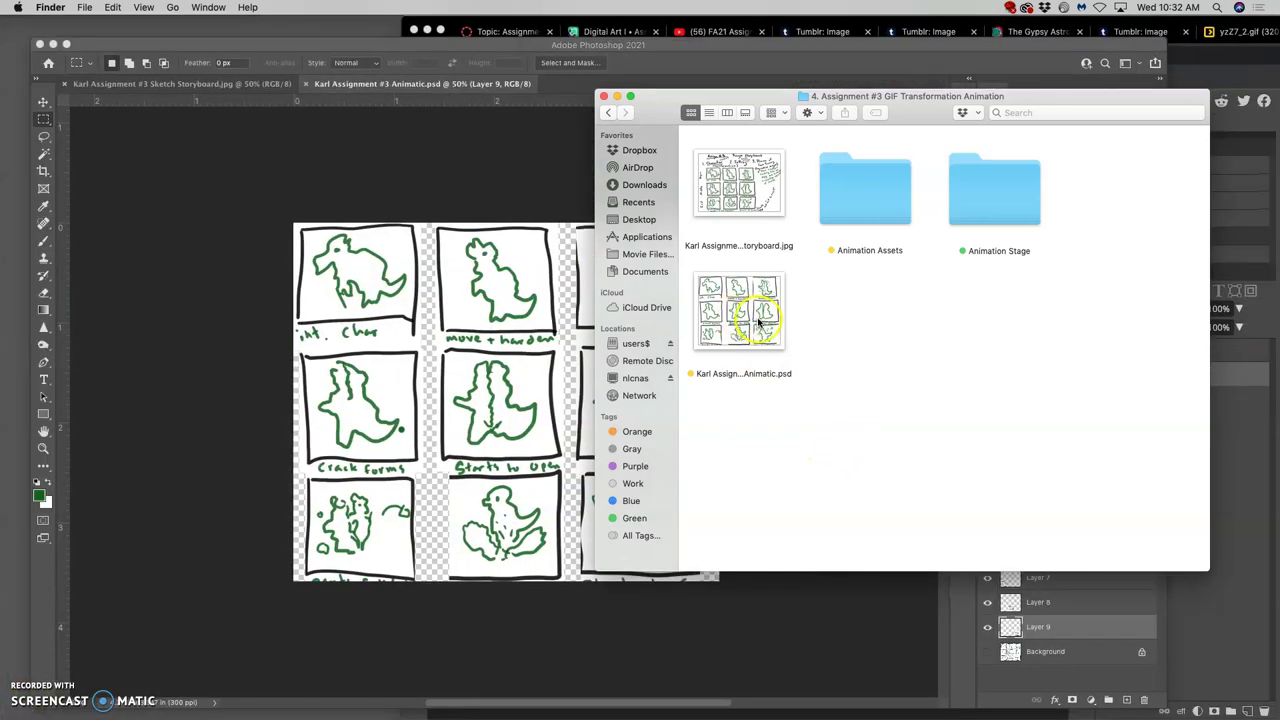
{"action": "left_click", "coordinate": [762, 374]}
{"action": "left_click", "coordinate": [772, 375]}
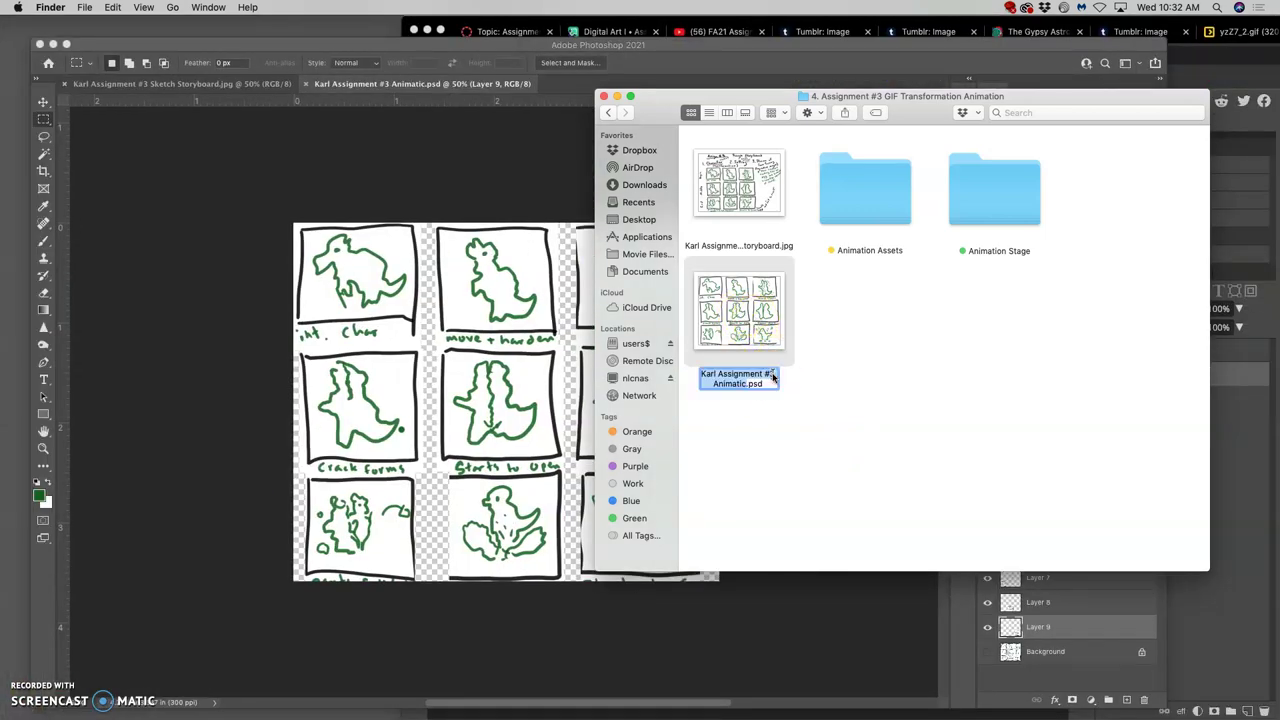
{"action": "left_click", "coordinate": [743, 385]}
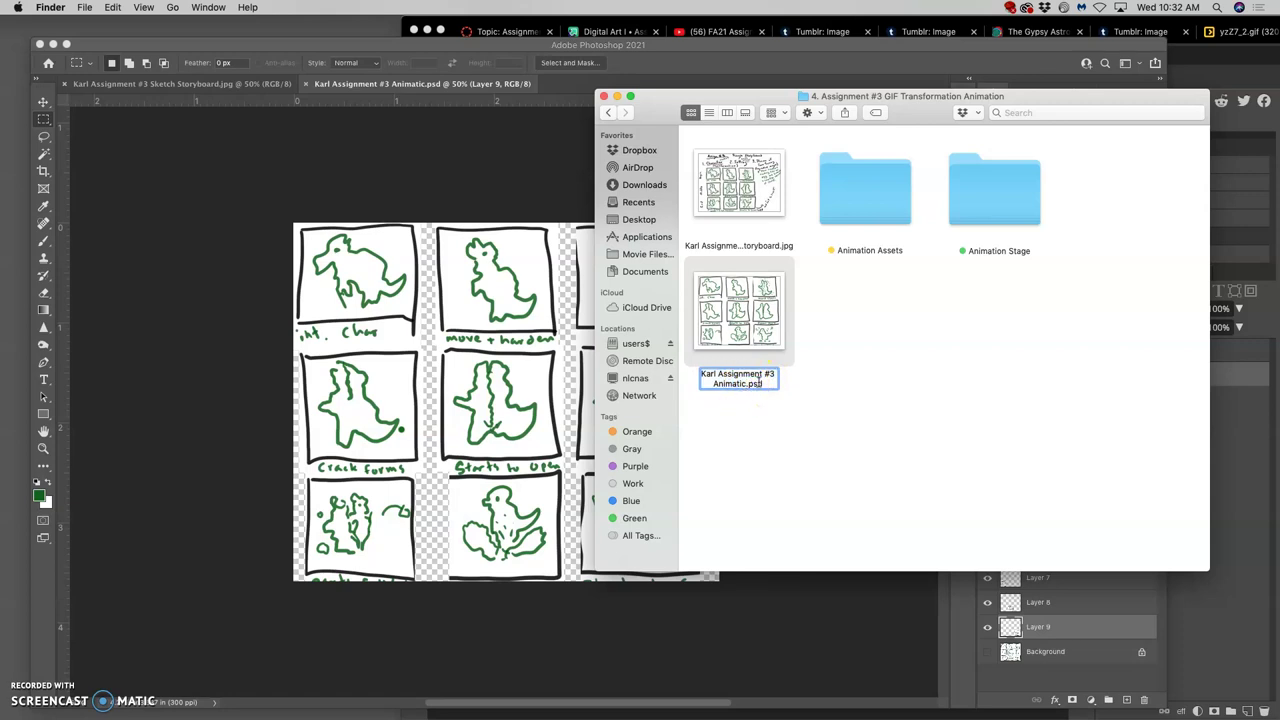
{"action": "type", "text": "-F"}
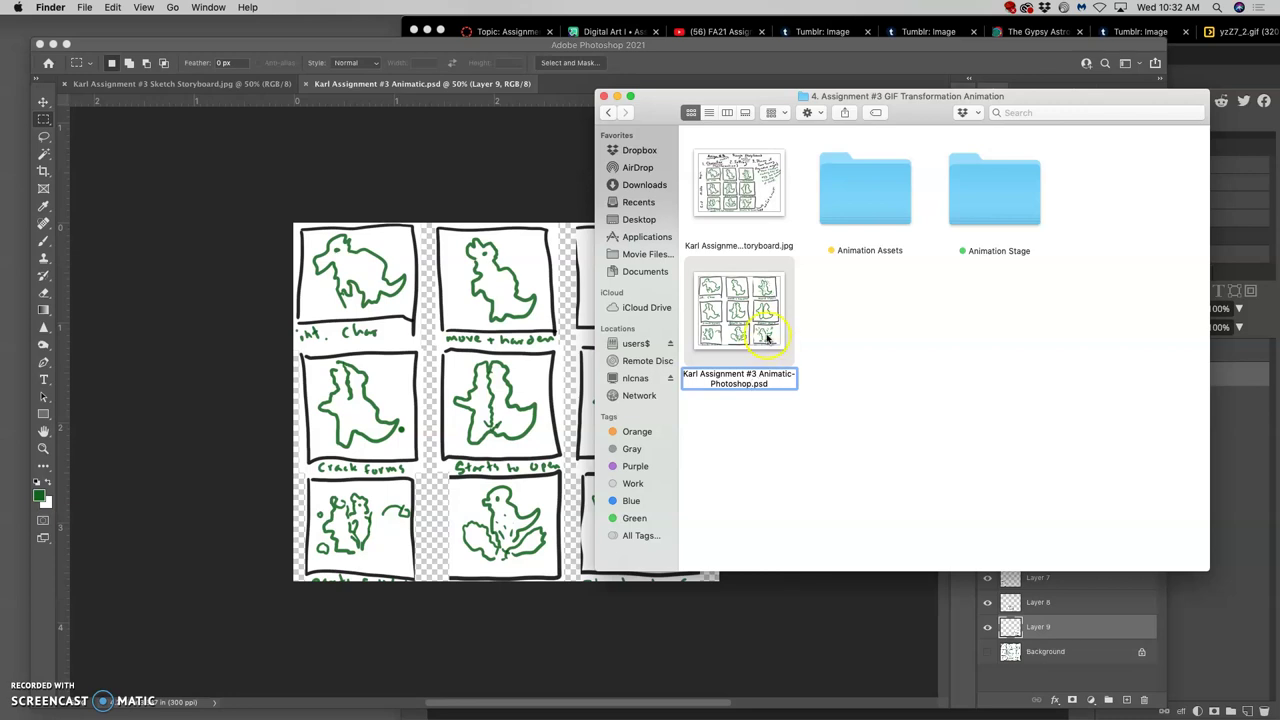
{"action": "left_click", "coordinate": [855, 349]}
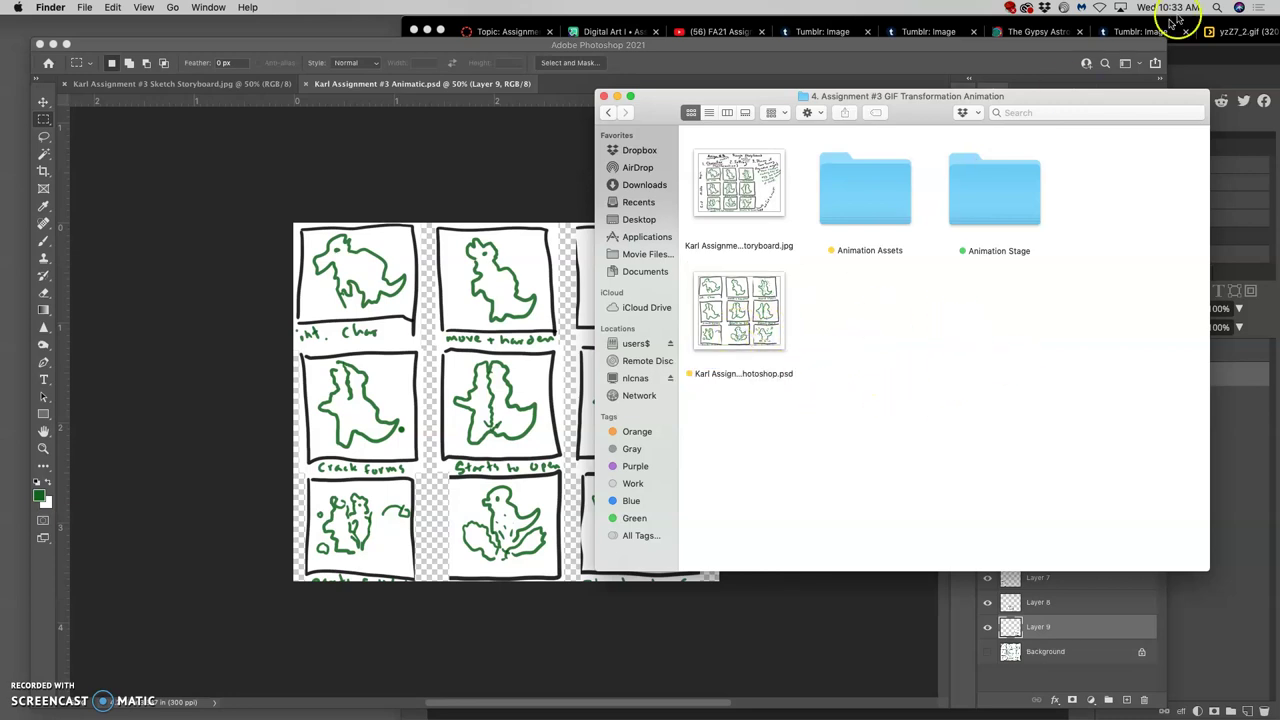
{"action": "left_click", "coordinate": [452, 20]}
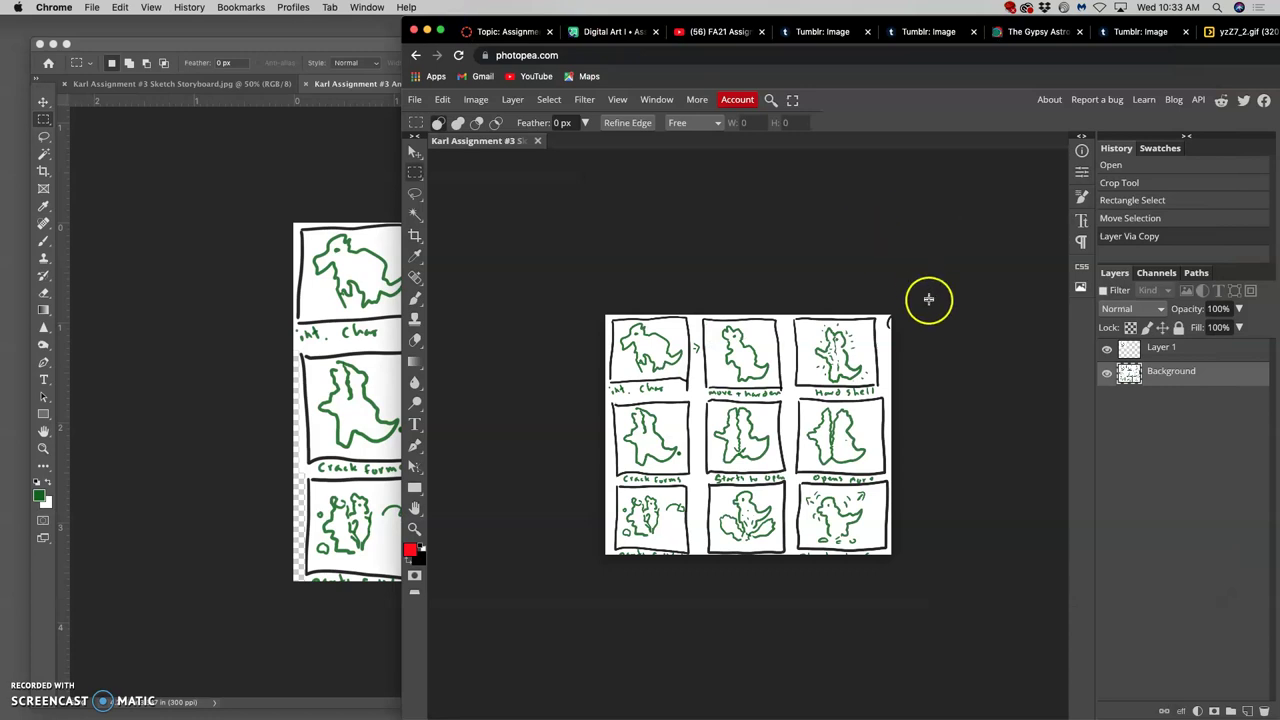
{"action": "left_click", "coordinate": [1171, 349]}
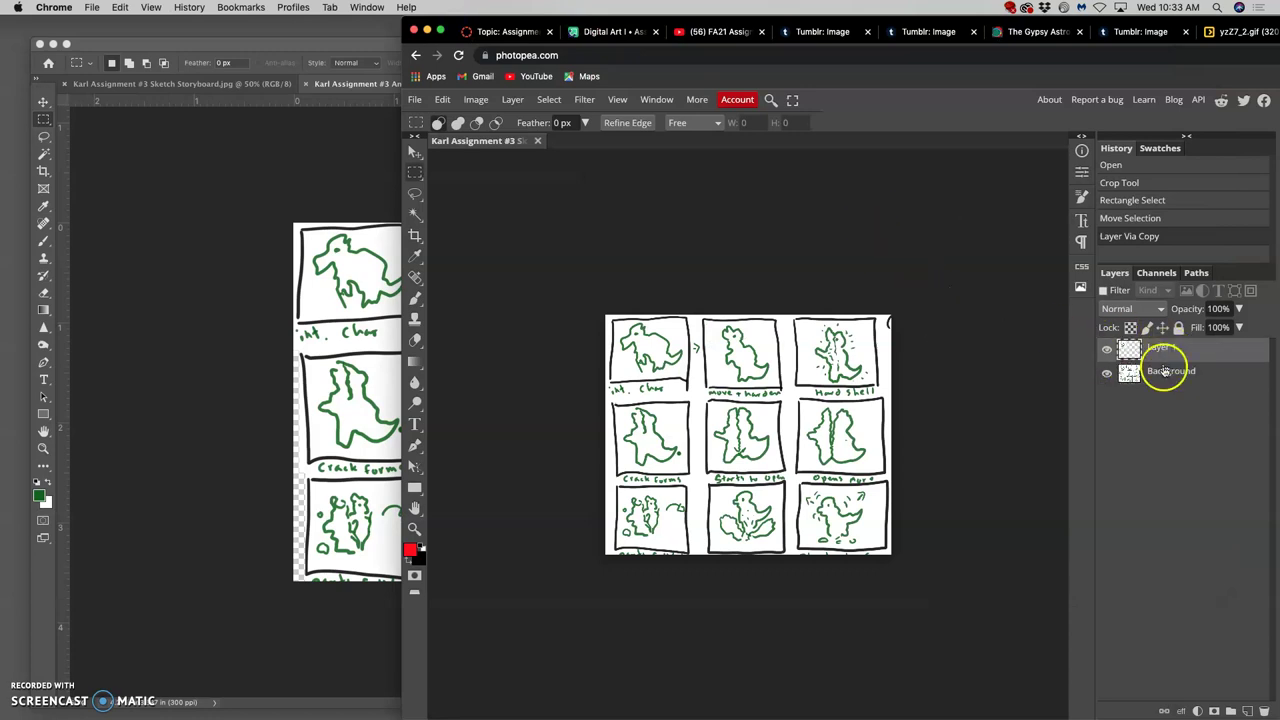
{"action": "left_click", "coordinate": [1166, 371]}
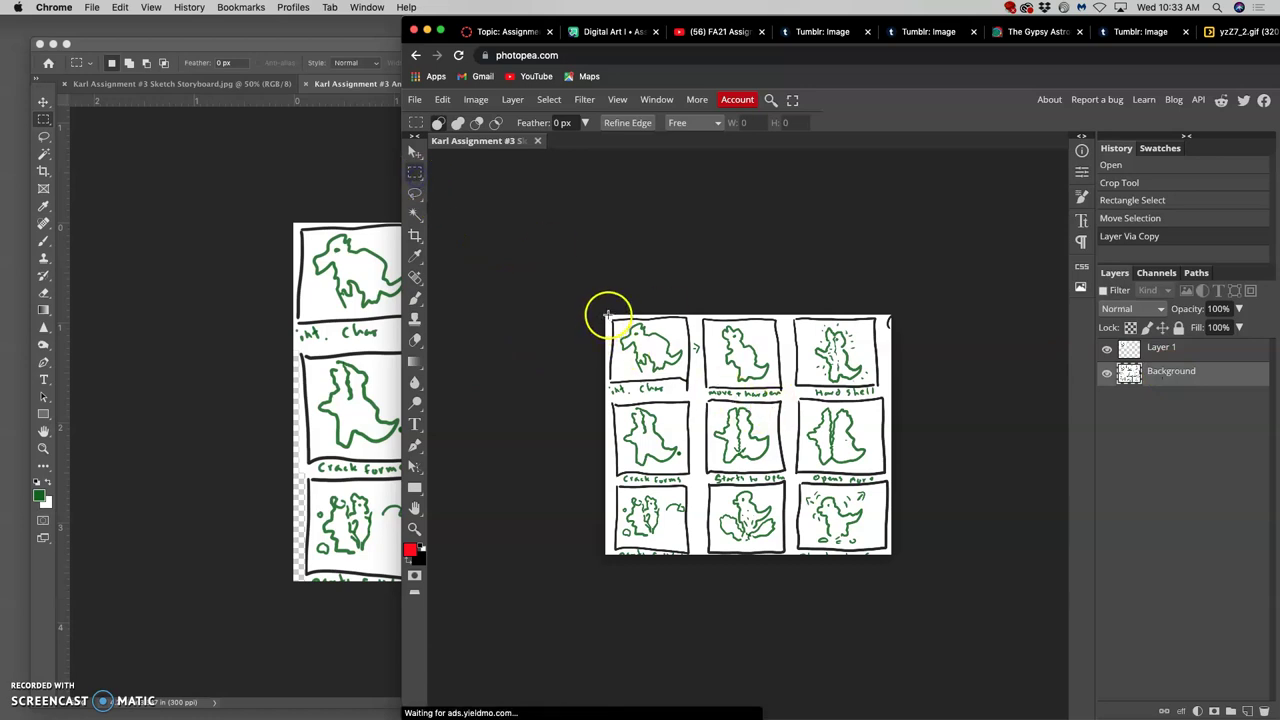
{"action": "left_click_drag", "start_coordinate": [607, 316], "coordinate": [683, 393]}
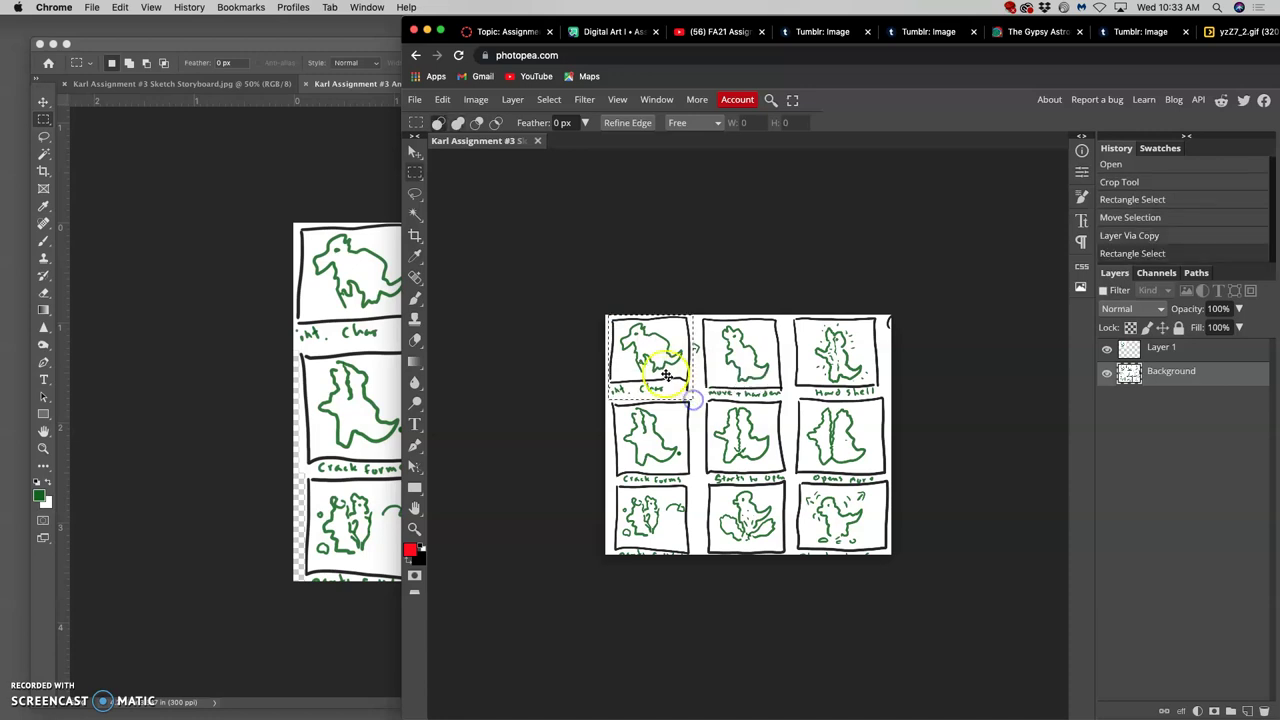
{"action": "left_click", "coordinate": [650, 358]}
{"action": "left_click_drag", "start_coordinate": [735, 359], "coordinate": [738, 358]}
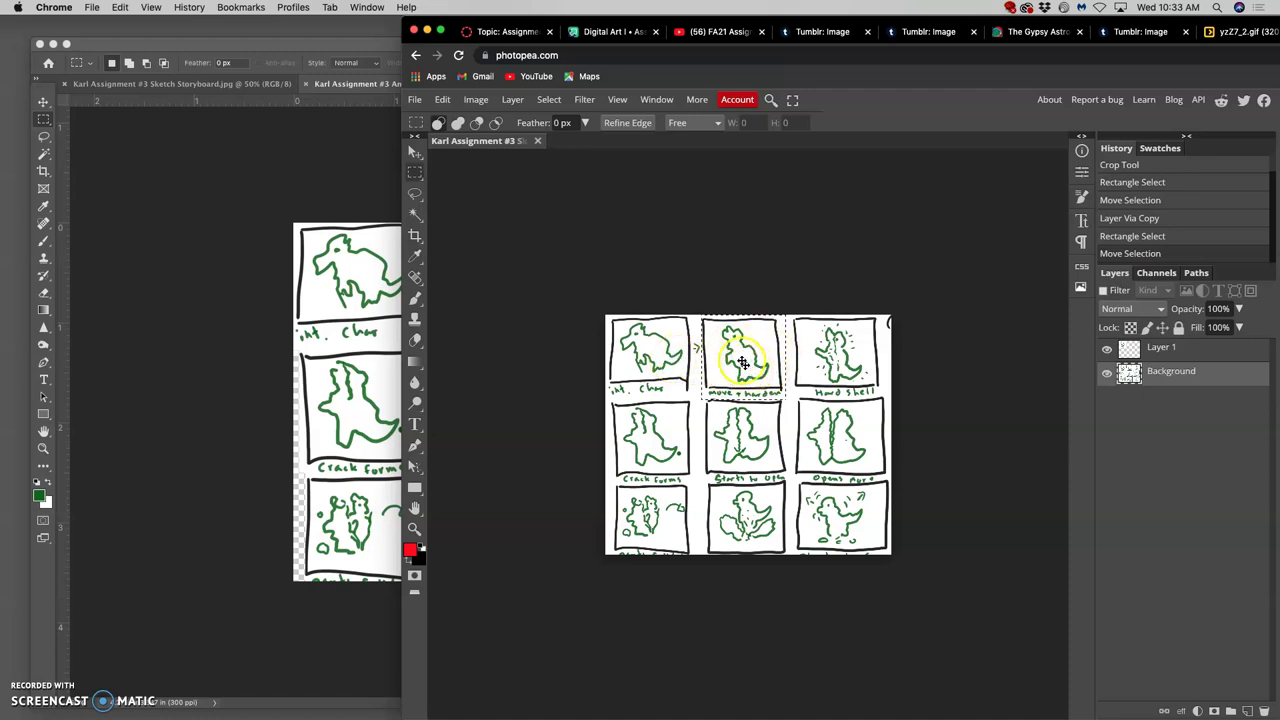
Clear the selection, hide Background, and magic-wand the transparent area of Layer 1.
{"action": "left_click", "coordinate": [415, 193]}
{"action": "left_click", "coordinate": [524, 209]}
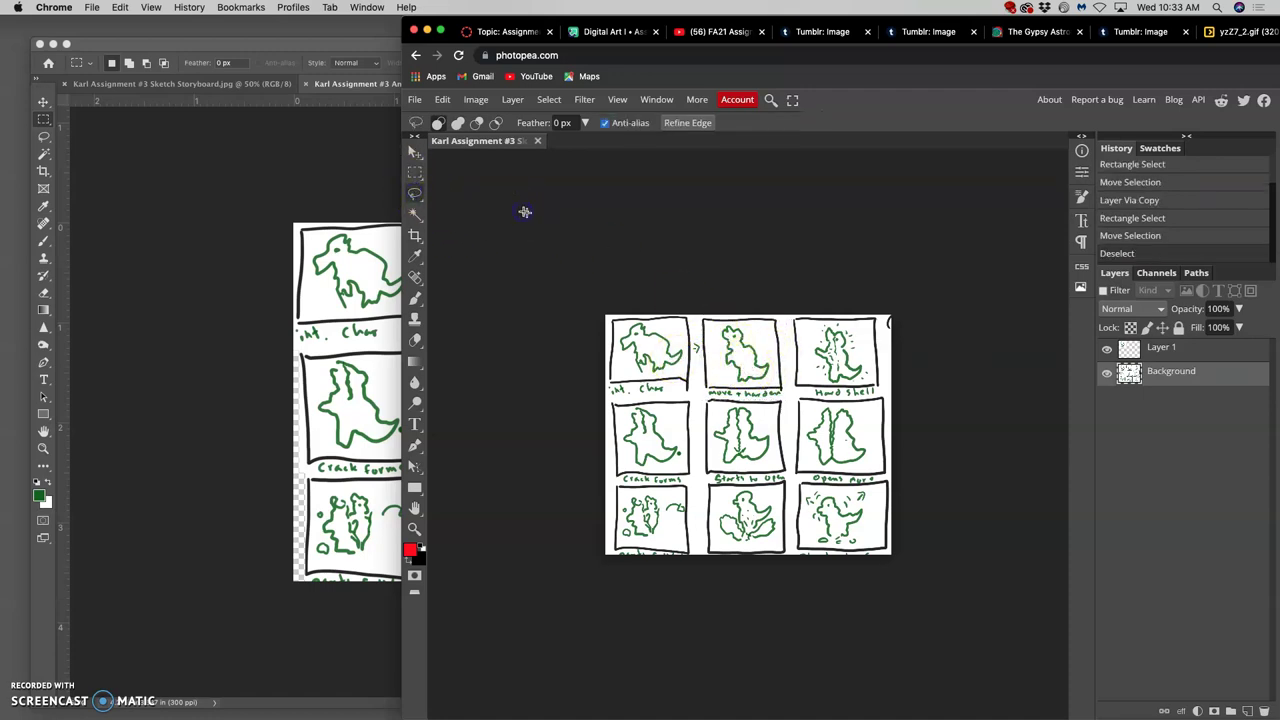
{"action": "left_click", "coordinate": [1106, 371]}
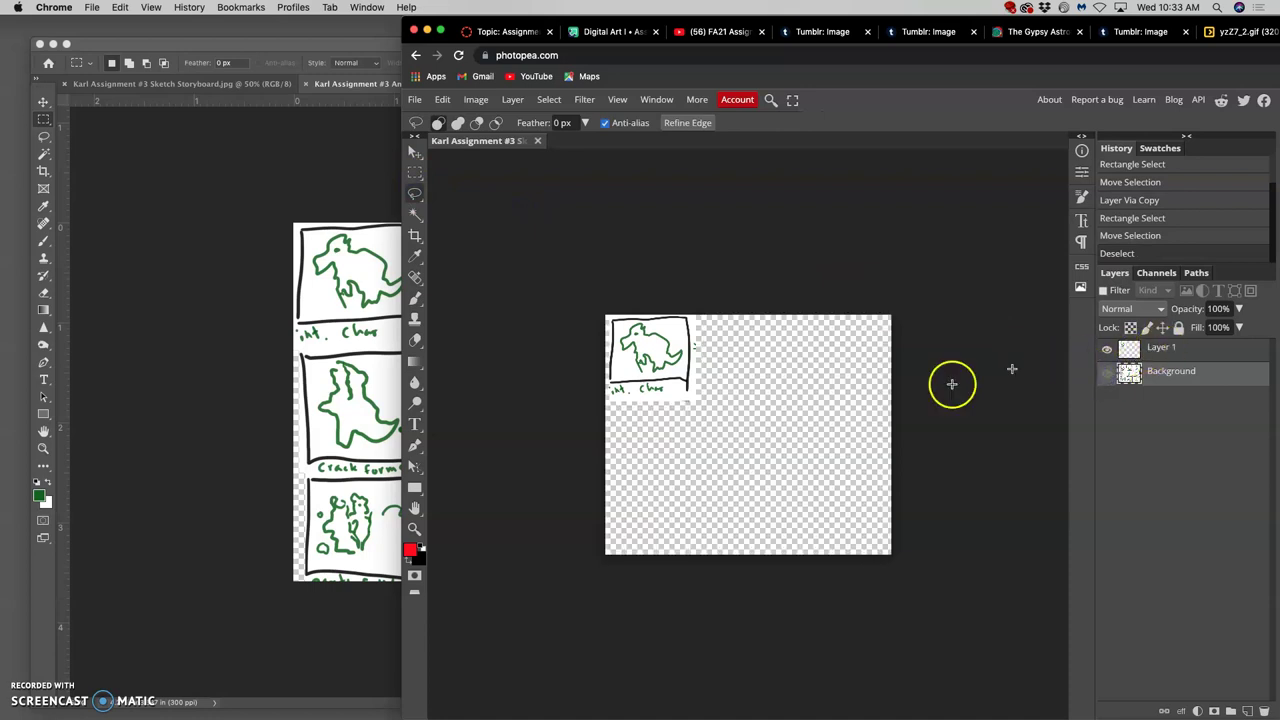
{"action": "left_click", "coordinate": [415, 214]}
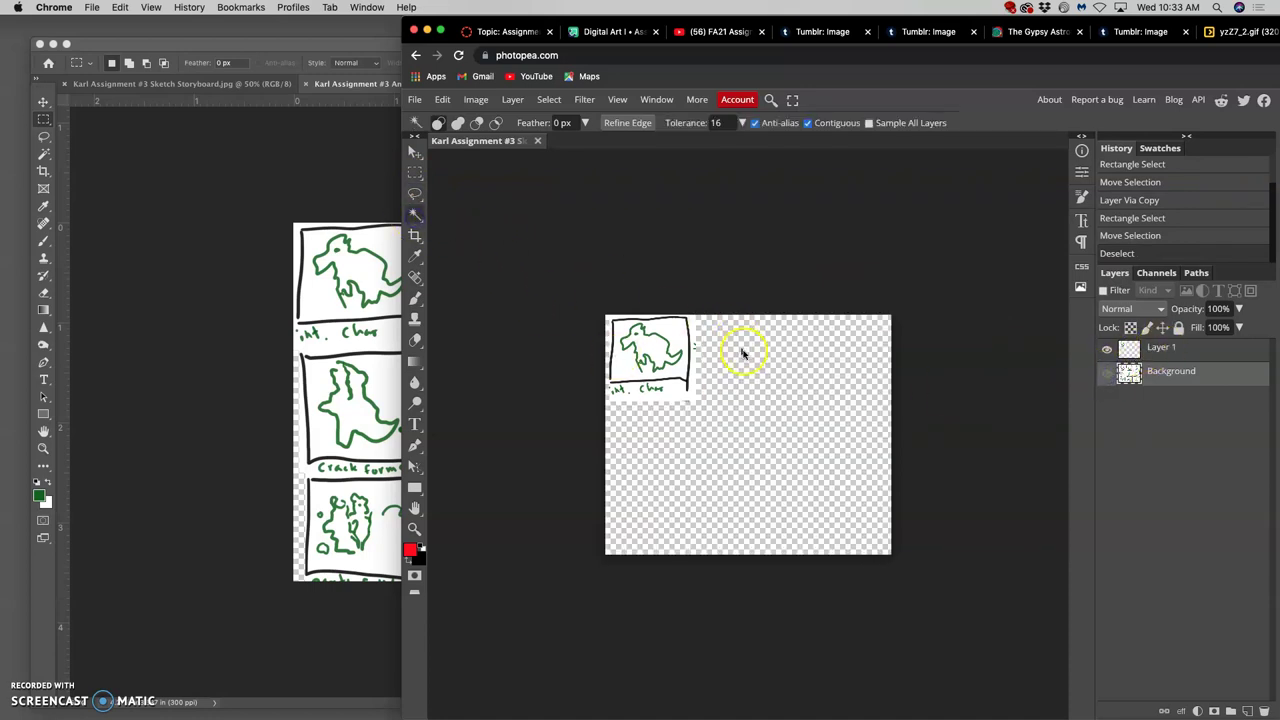
{"action": "left_click", "coordinate": [743, 358]}
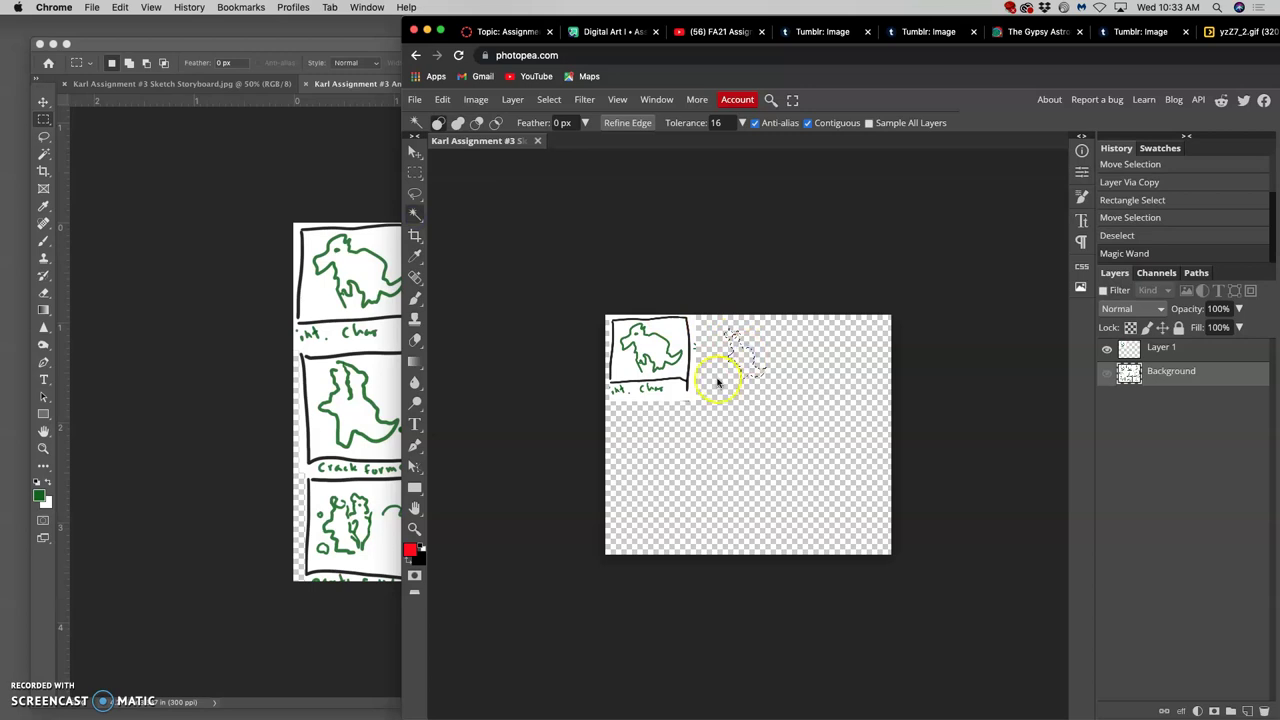
{"action": "left_click", "coordinate": [1112, 352]}
{"action": "left_click", "coordinate": [866, 374]}
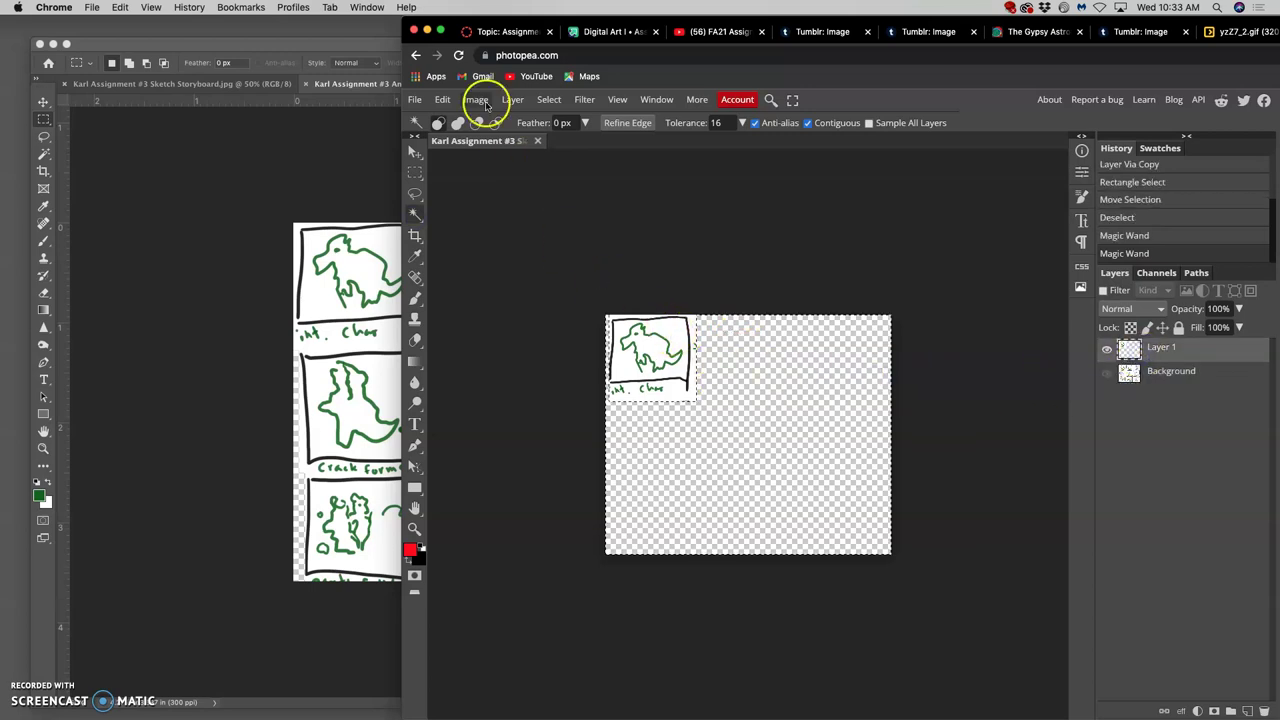
Invert the selection to the first panel and make the Background visible again.
{"action": "left_click", "coordinate": [550, 100]}
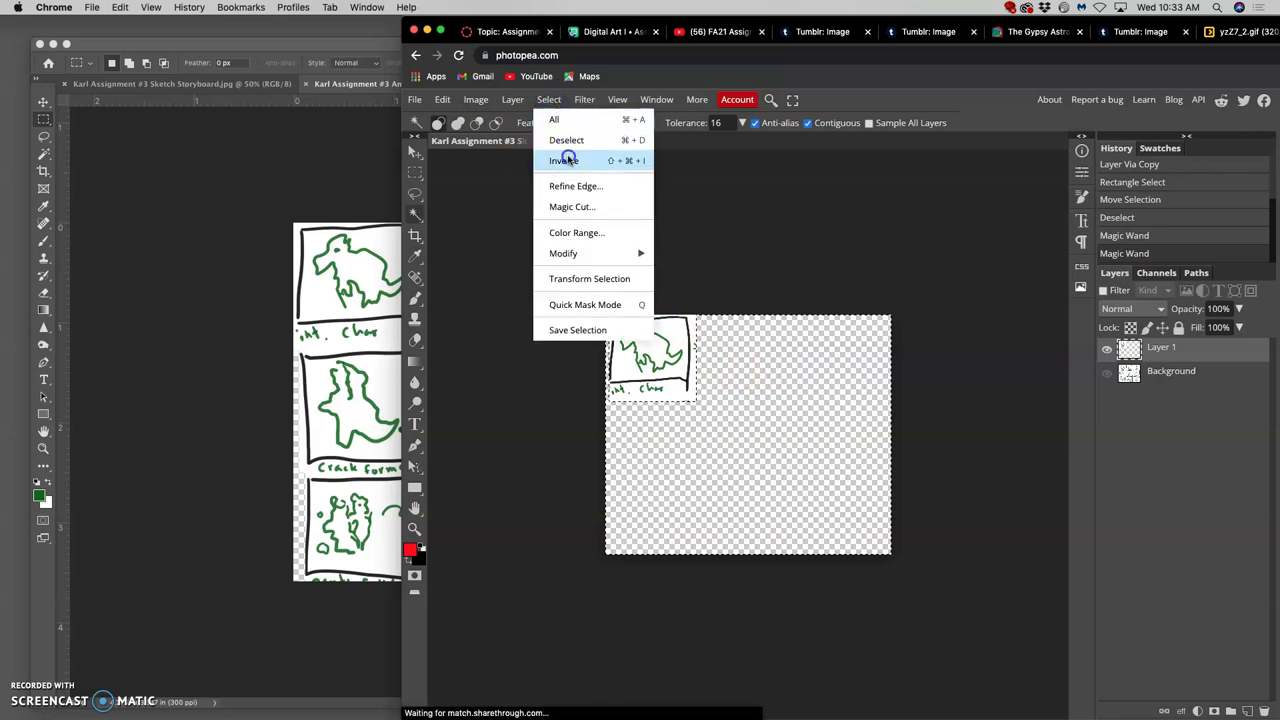
{"action": "left_click", "coordinate": [562, 160]}
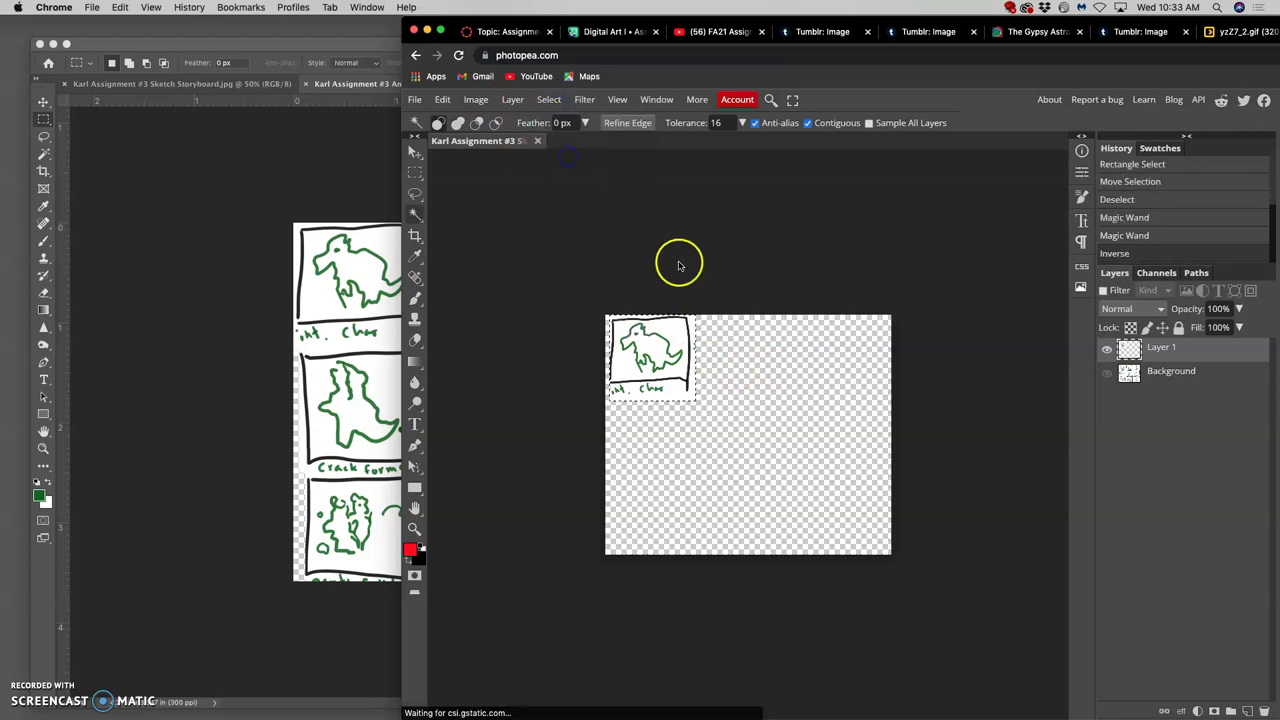
{"action": "left_click", "coordinate": [1107, 377]}
{"action": "left_click", "coordinate": [1157, 372]}
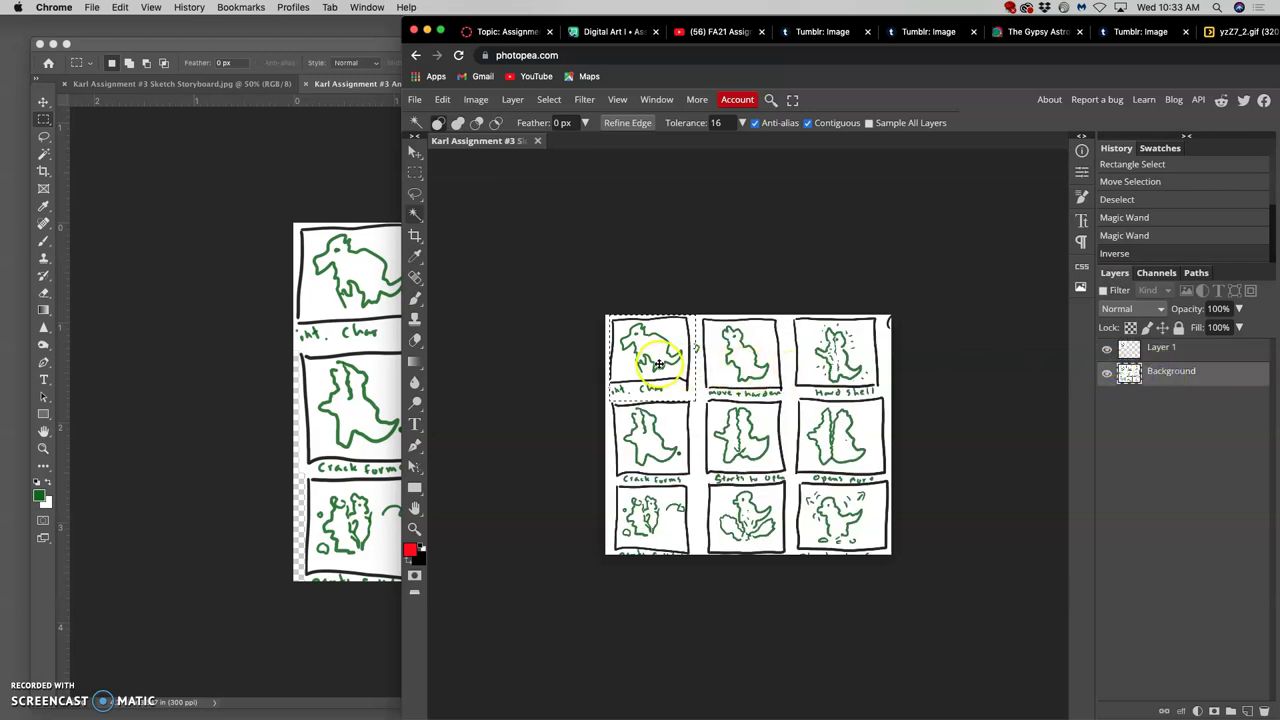
Move the rectangular selection onto the second panel and copy it to Layer 2.
{"action": "left_click", "coordinate": [415, 170]}
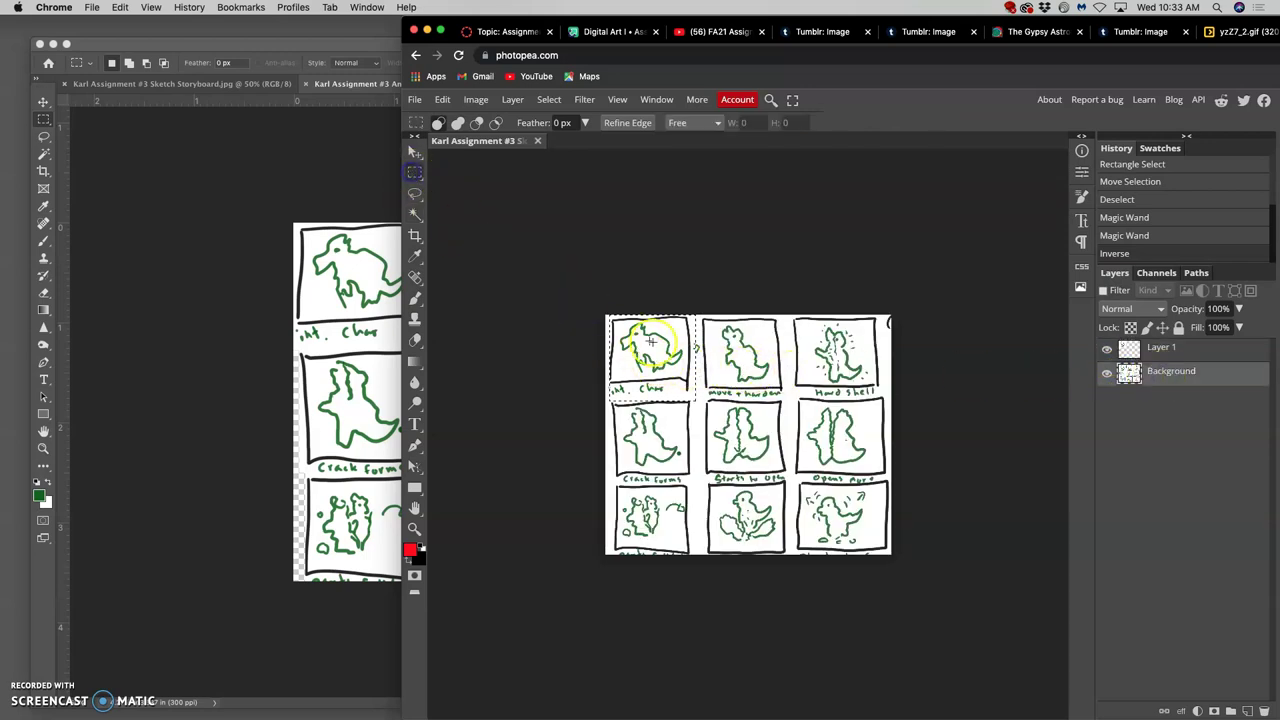
{"action": "left_click", "coordinate": [756, 362]}
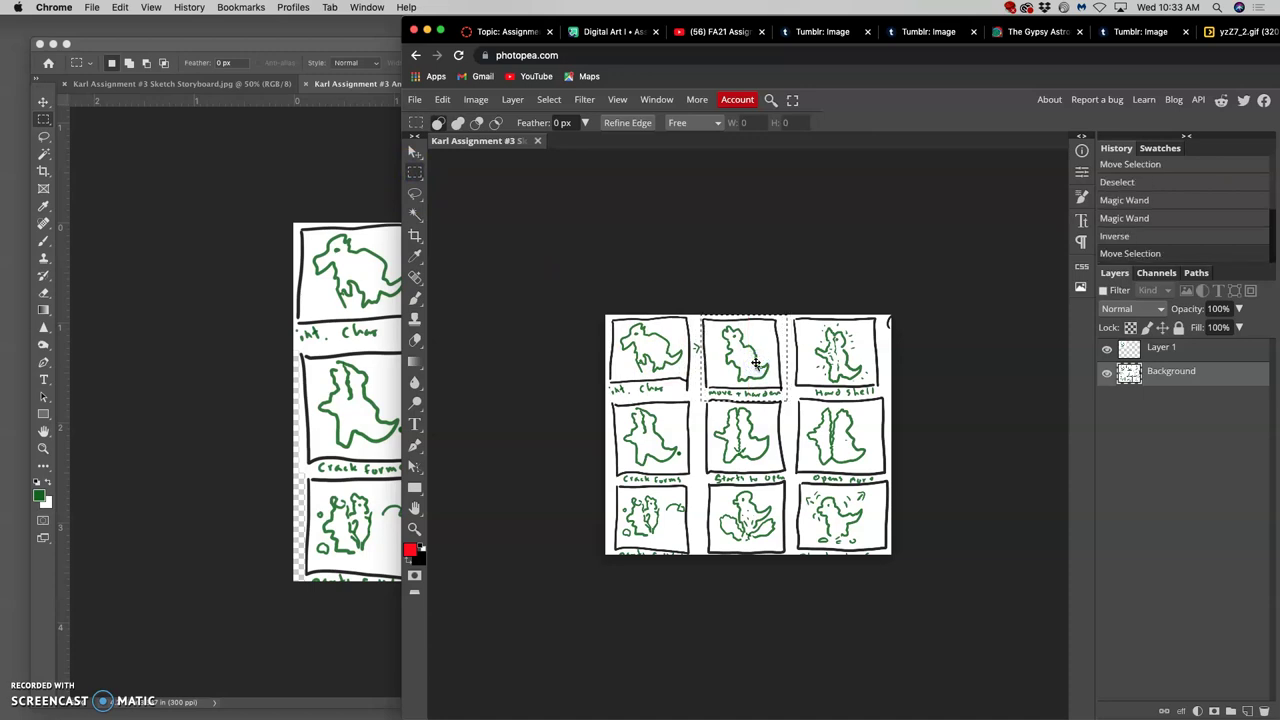
{"action": "key", "text": "ctrl+j"}
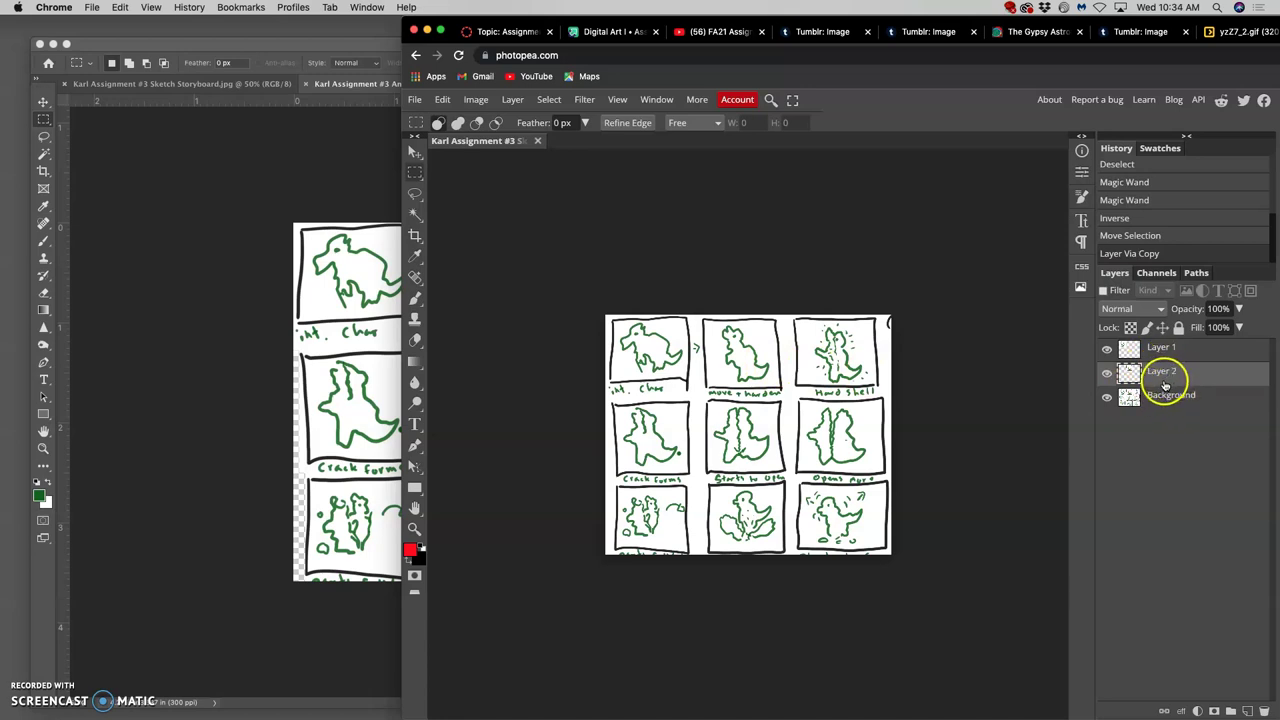
Reselect the panel shape with Magic Wand and Inverse, then copy the third panel to Layer 3.
{"action": "left_click", "coordinate": [415, 214]}
{"action": "left_click", "coordinate": [792, 370]}
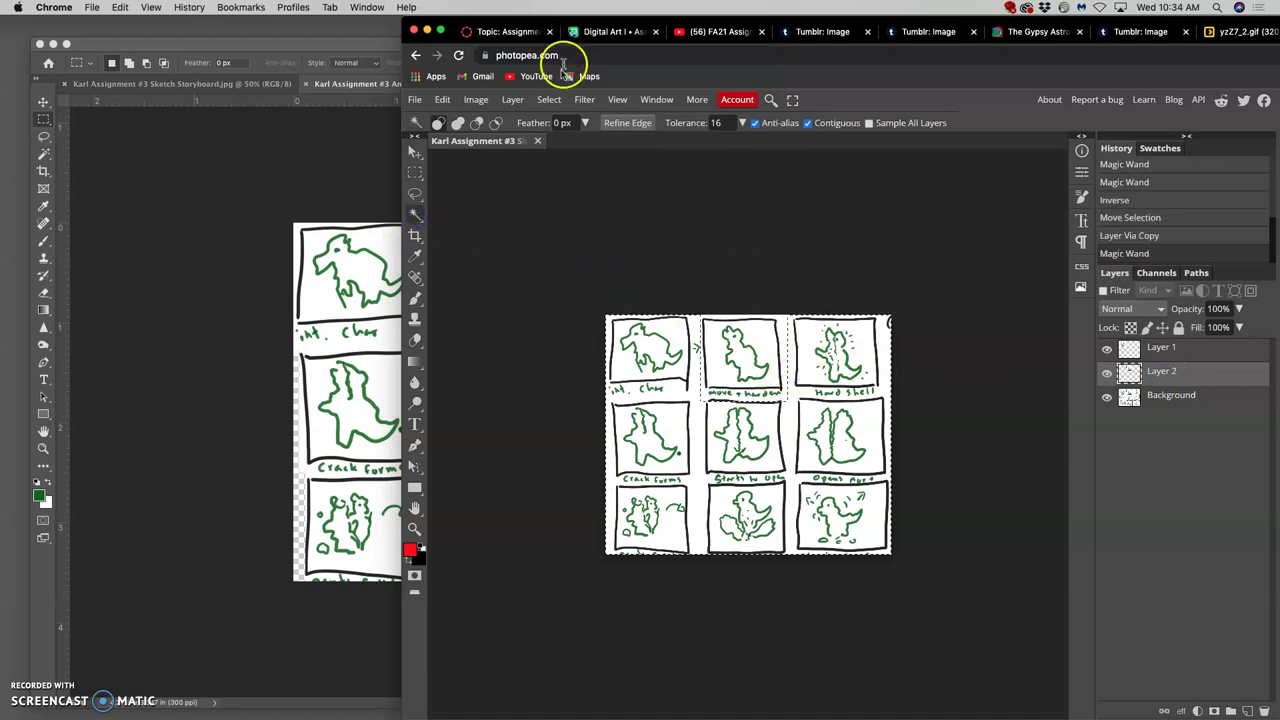
{"action": "left_click", "coordinate": [549, 99]}
{"action": "left_click", "coordinate": [564, 160]}
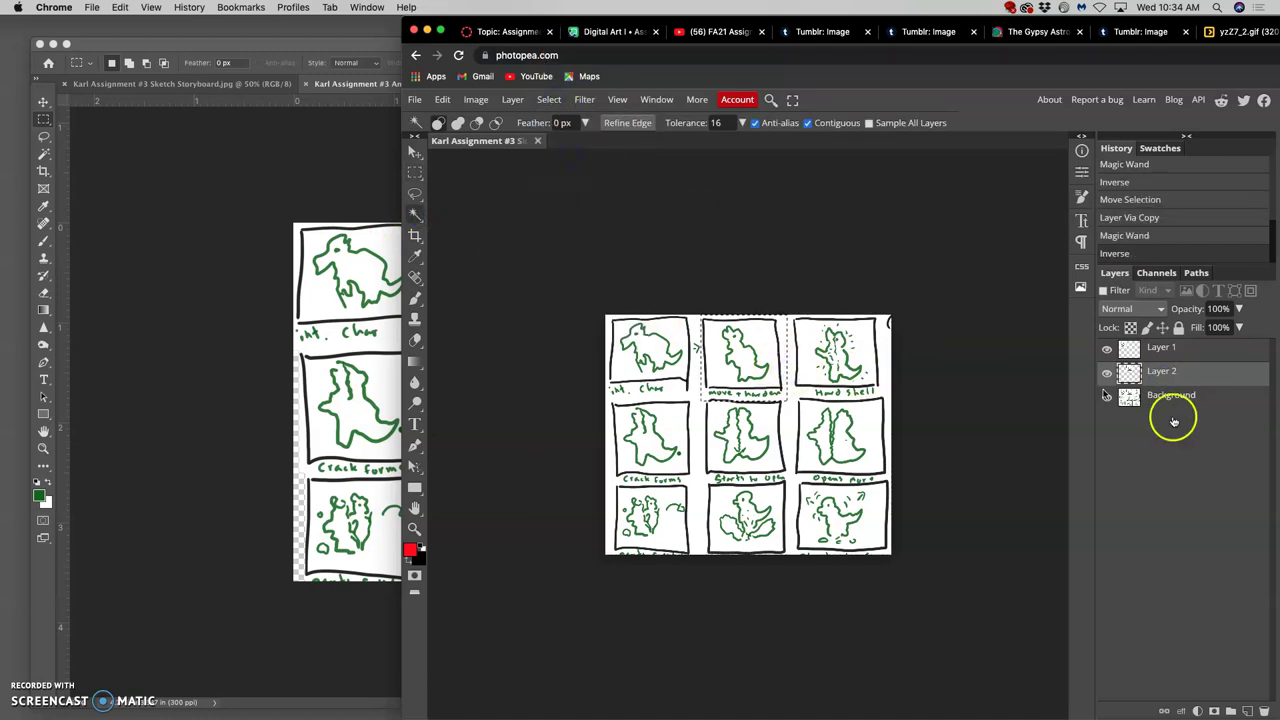
{"action": "left_click", "coordinate": [1212, 405]}
{"action": "left_click_drag", "start_coordinate": [740, 355], "coordinate": [838, 362]}
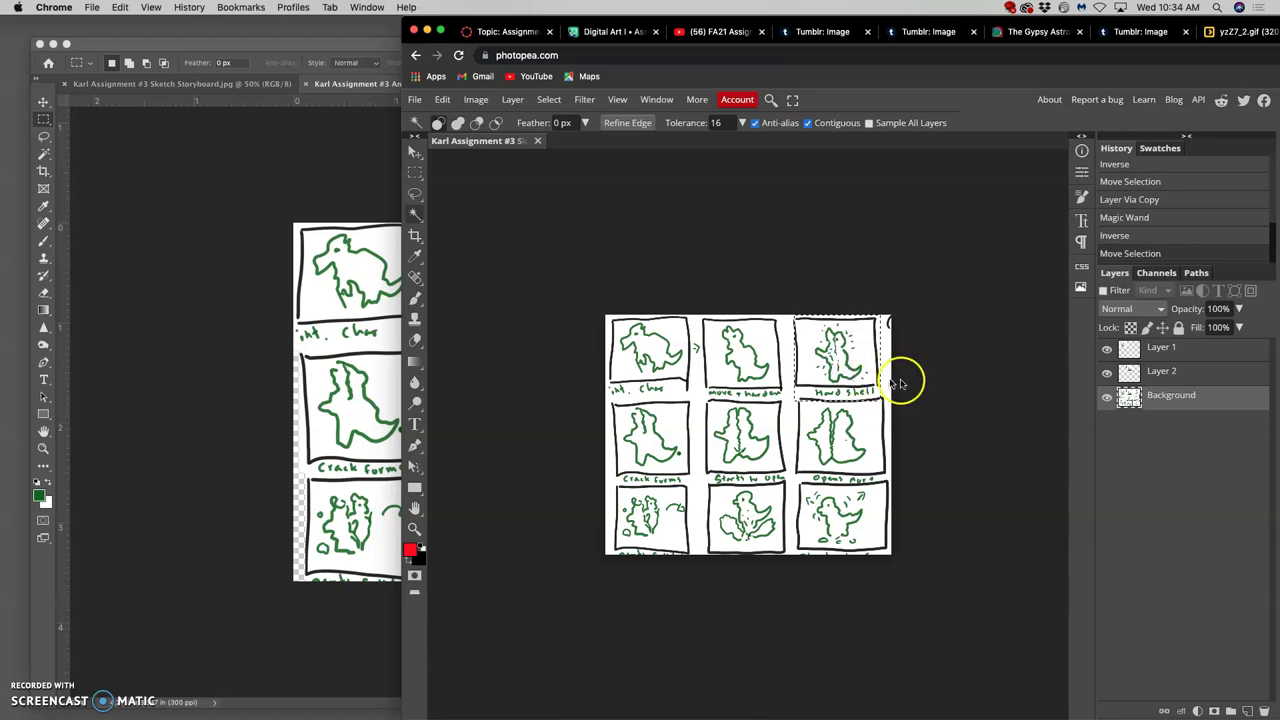
{"action": "key", "text": "super+j"}
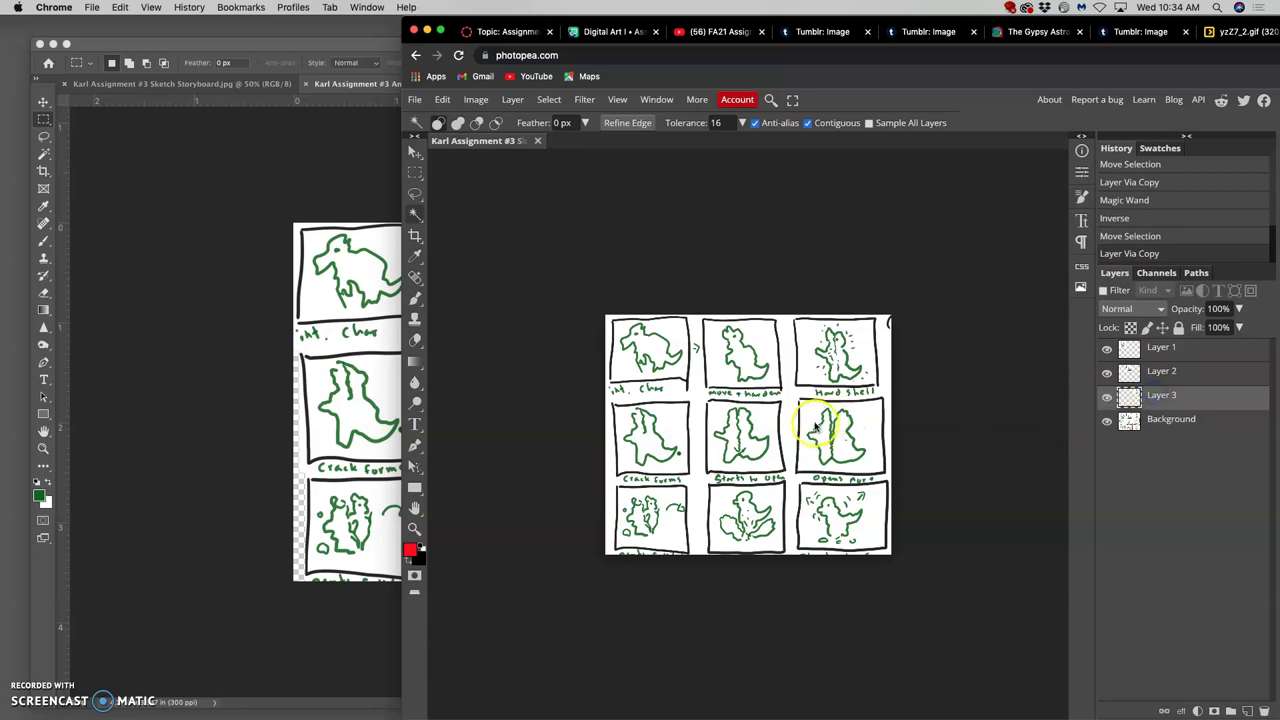
Reselect the panel outline and align the selection on the Crack forms panel on Background.
{"action": "left_click", "coordinate": [737, 423]}
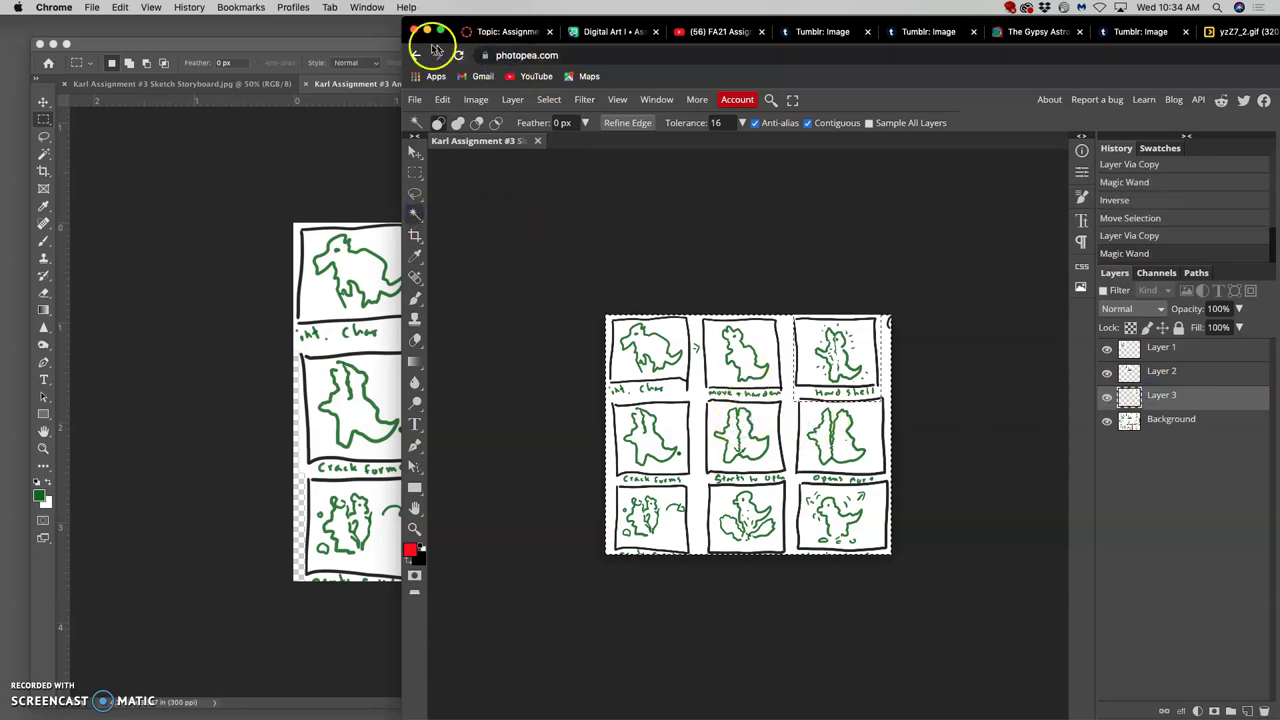
{"action": "left_click", "coordinate": [549, 99]}
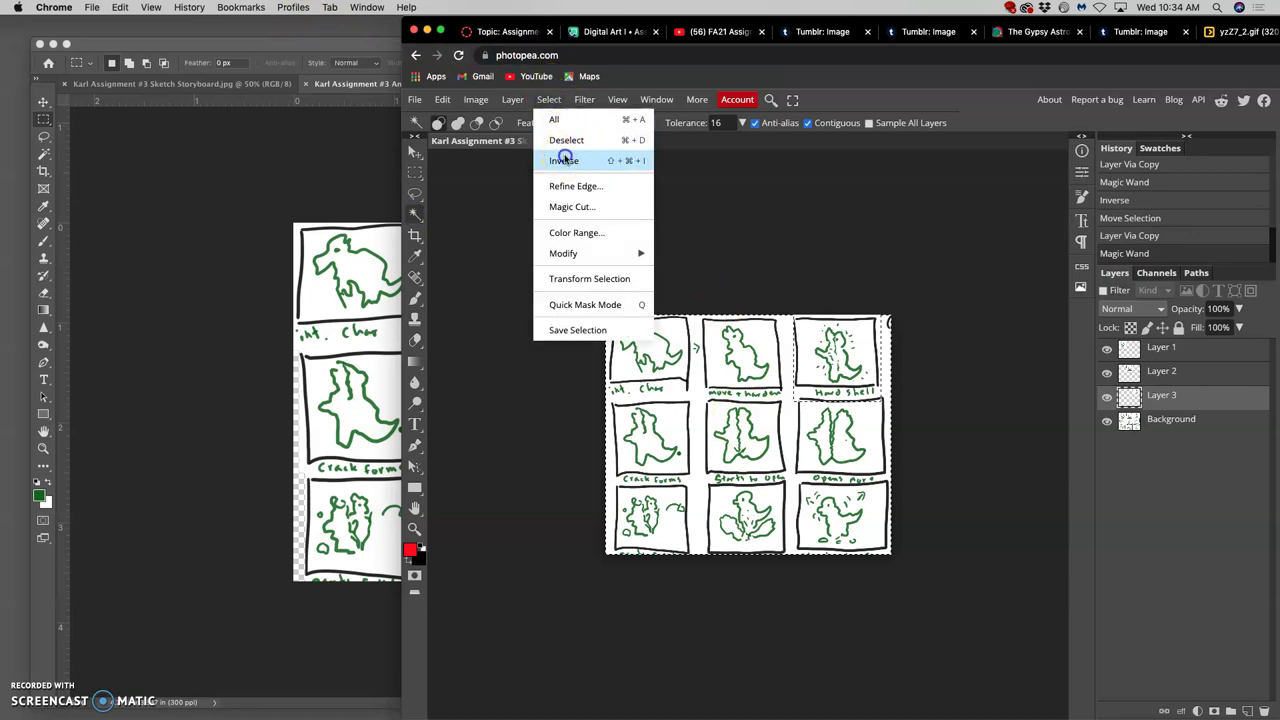
{"action": "left_click", "coordinate": [564, 160]}
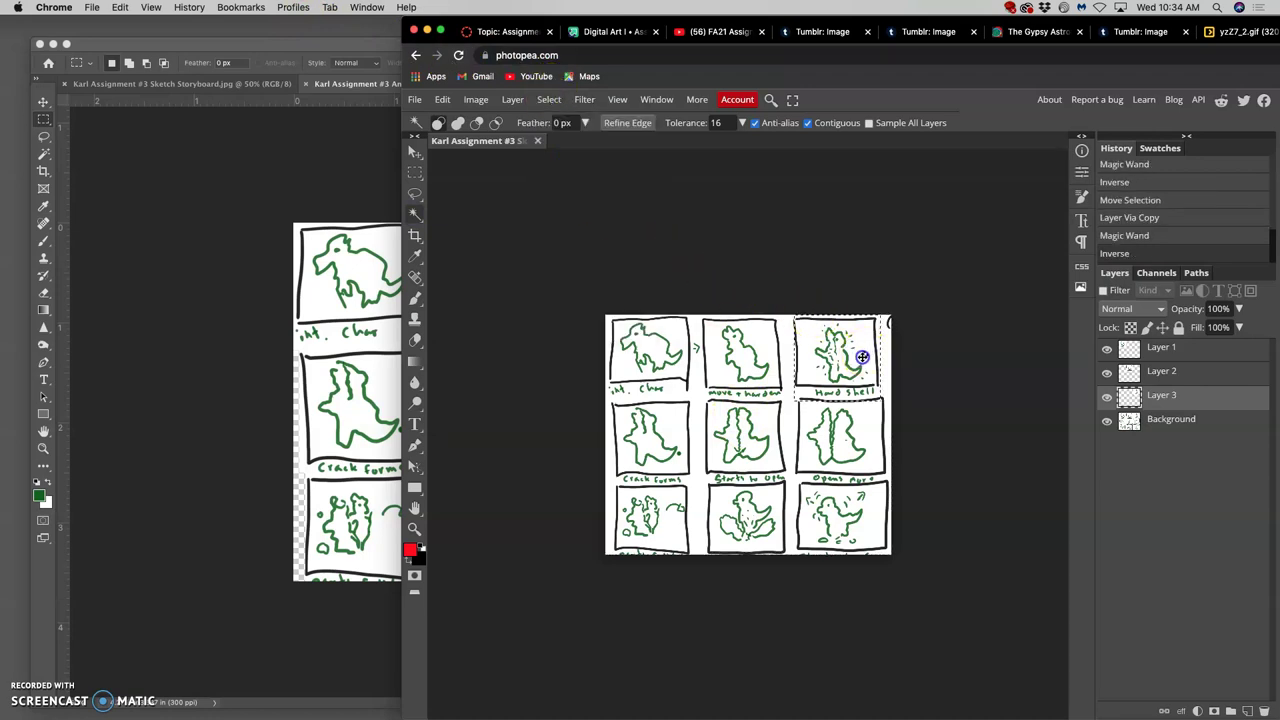
{"action": "left_click_drag", "start_coordinate": [862, 357], "coordinate": [680, 432]}
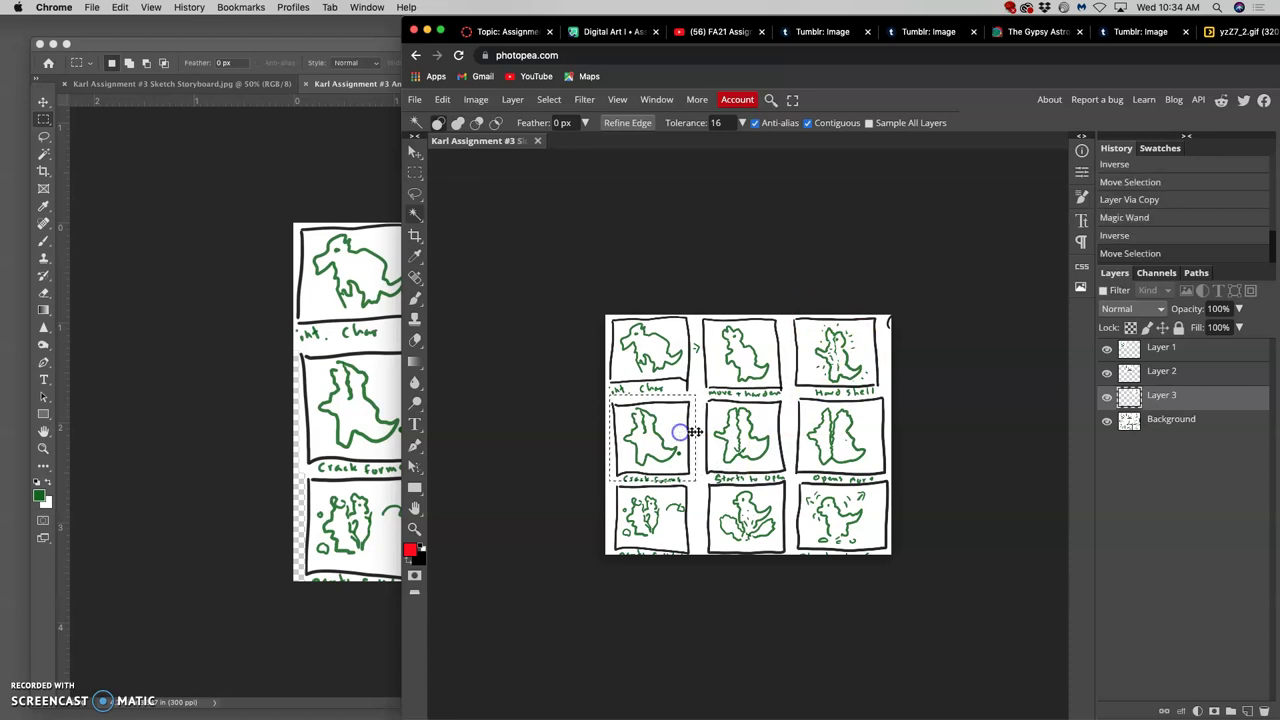
{"action": "left_click", "coordinate": [1130, 420]}
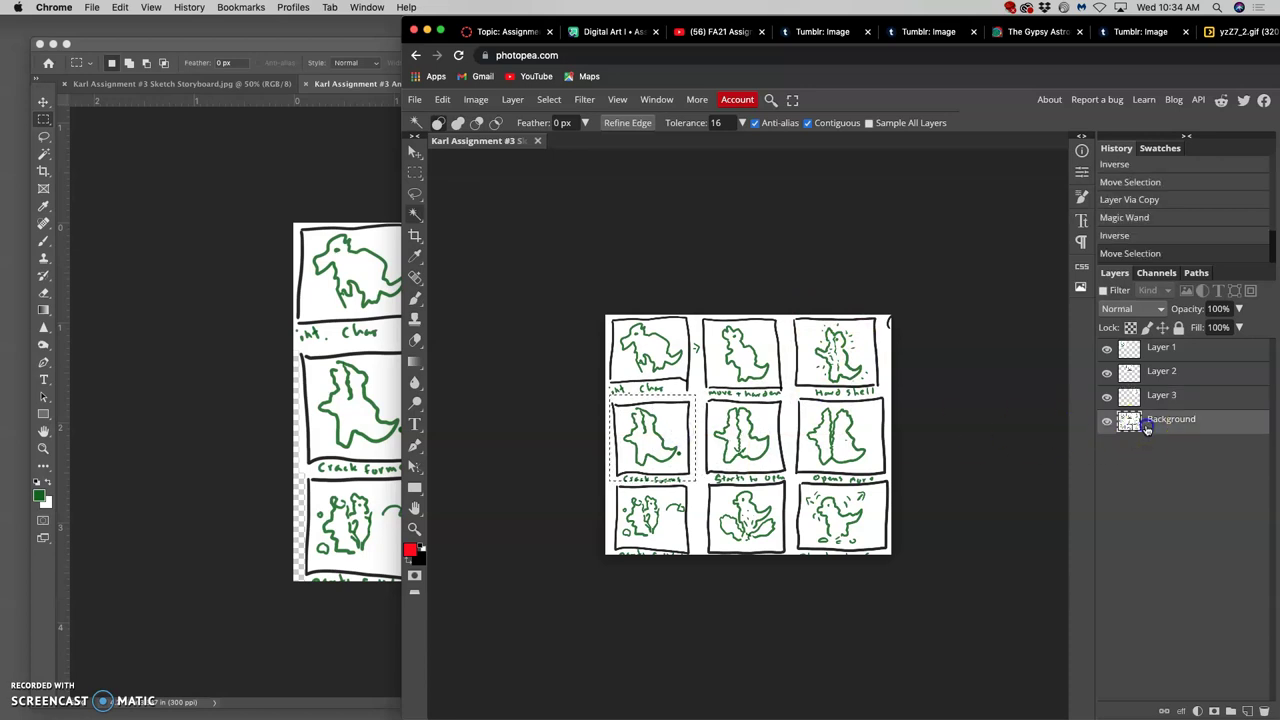
{"action": "left_click", "coordinate": [927, 373]}
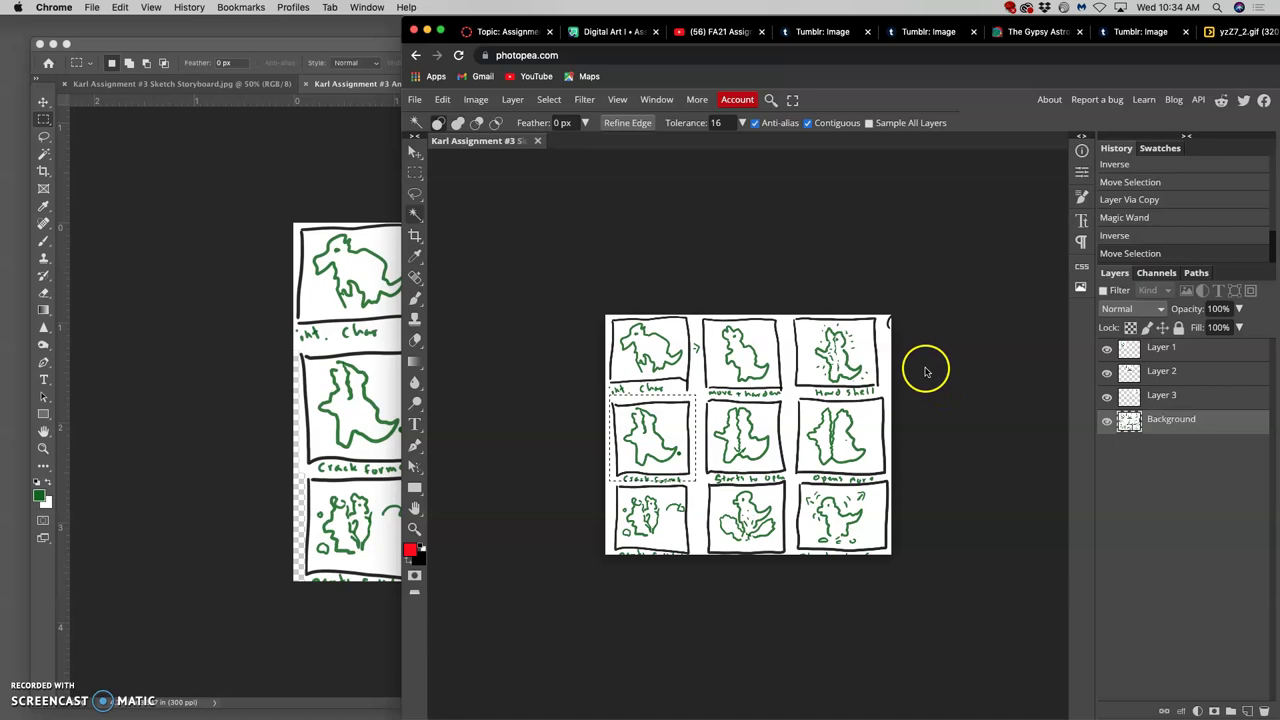